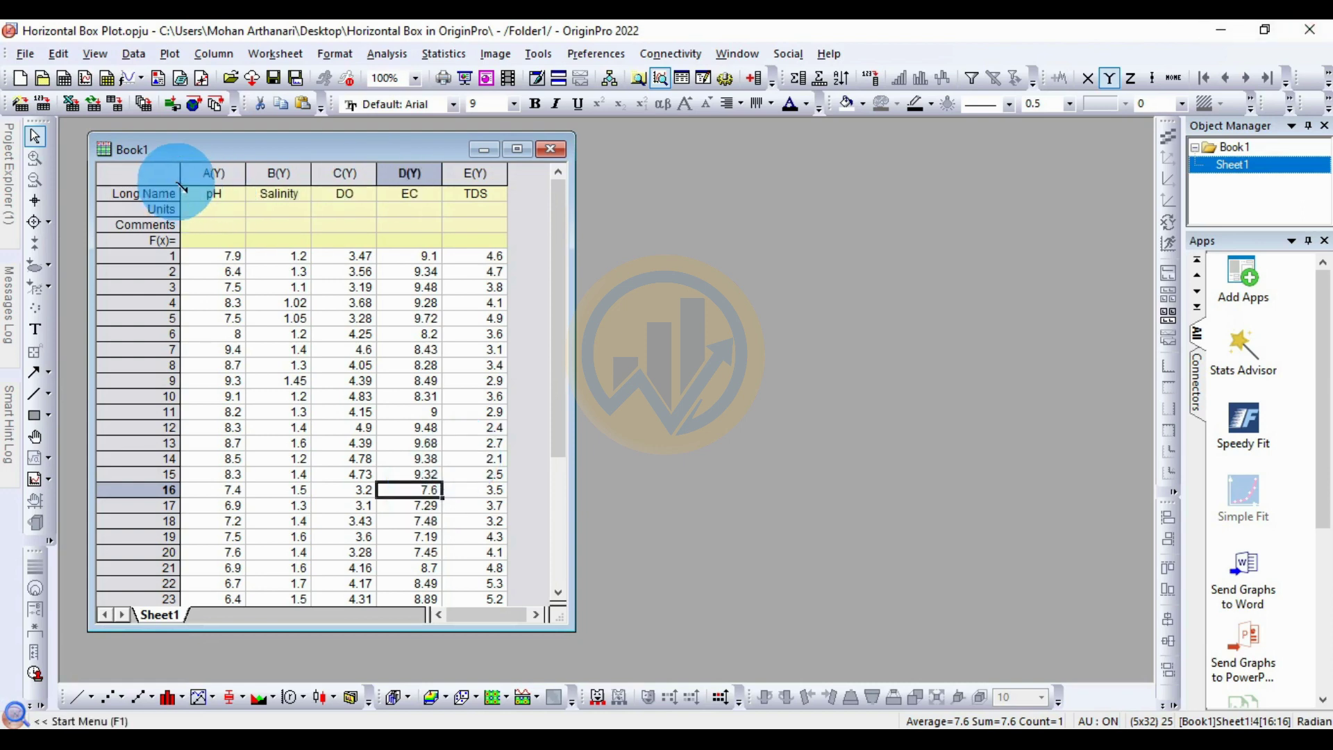
Select worksheet columns A(Y) through E(Y), pH to TDS, in Book1.
left_click_drag(220, 192, 527, 235)
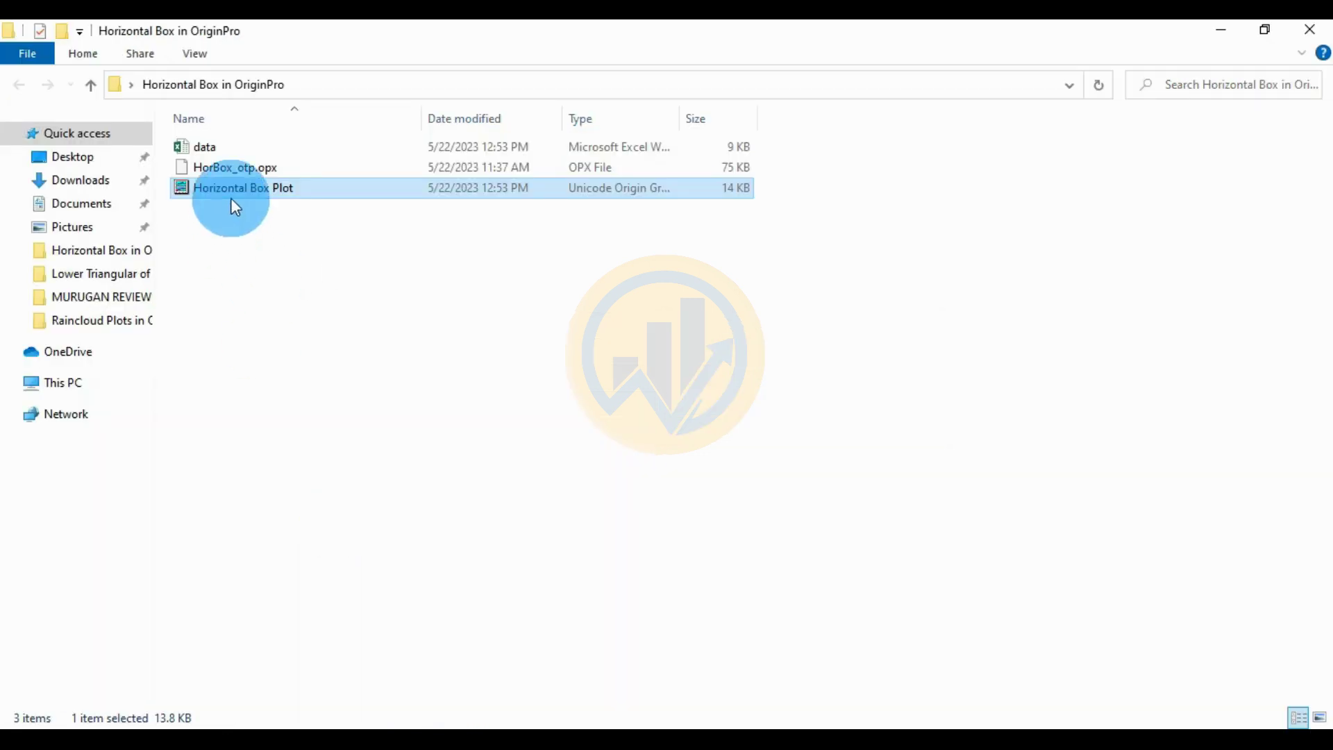
Drag the downloaded HorBox_otp.opx package onto the OriginPro window to install it.
left_click(222, 169)
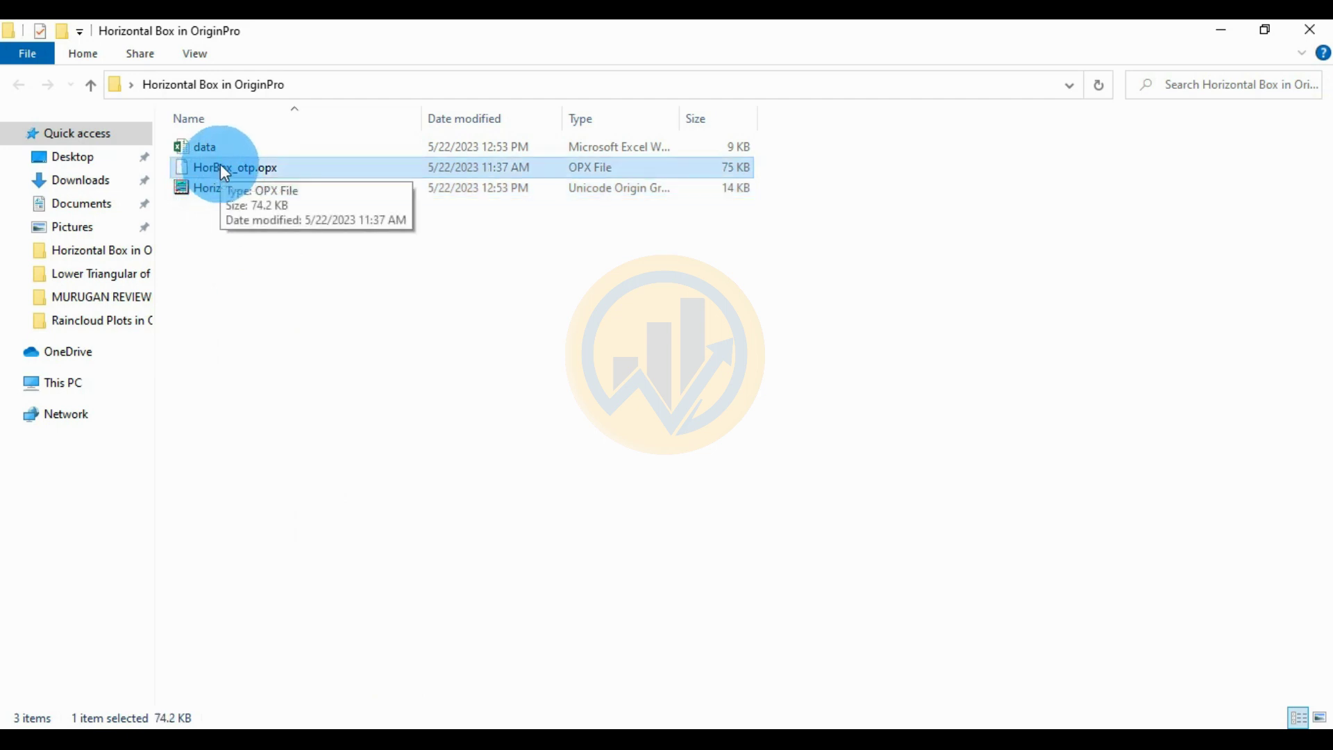
left_click_drag(220, 169, 623, 405)
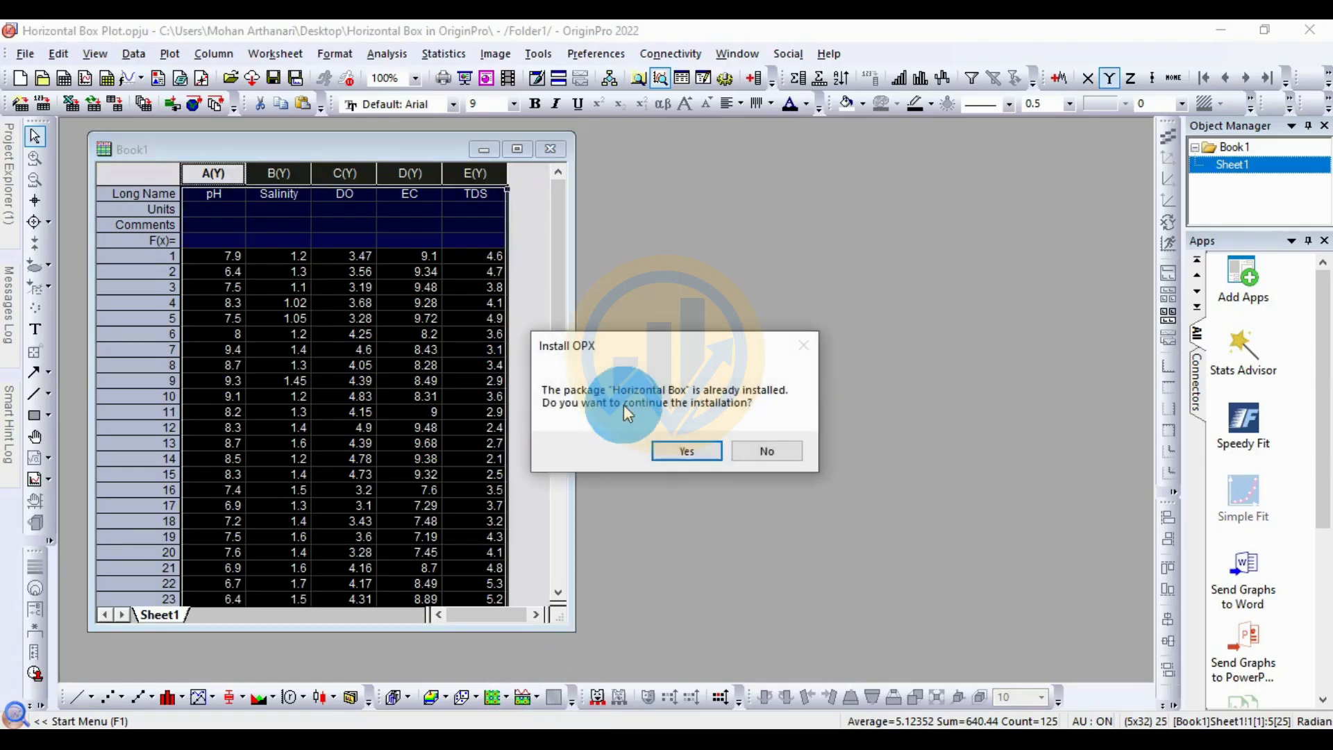
Confirm reinstalling HorBox_otp and acknowledge the installation message.
left_click(703, 451)
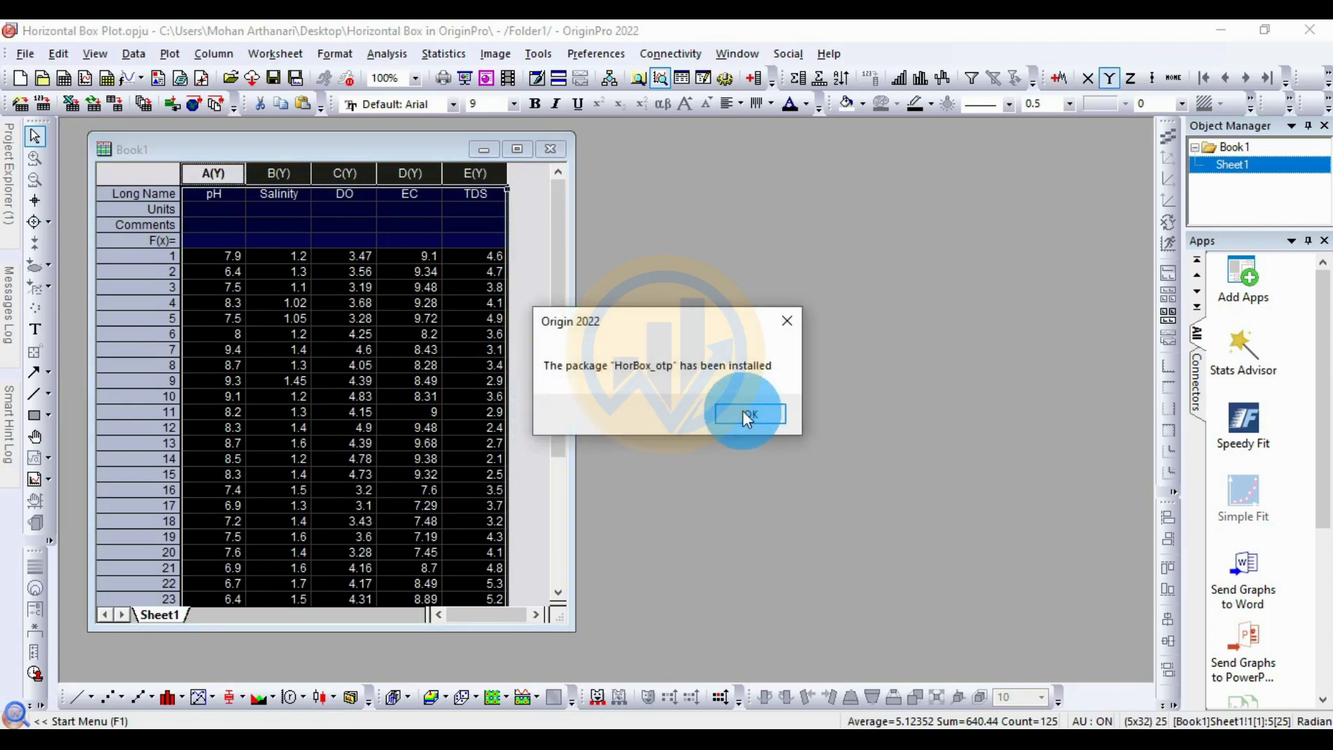
left_click(744, 413)
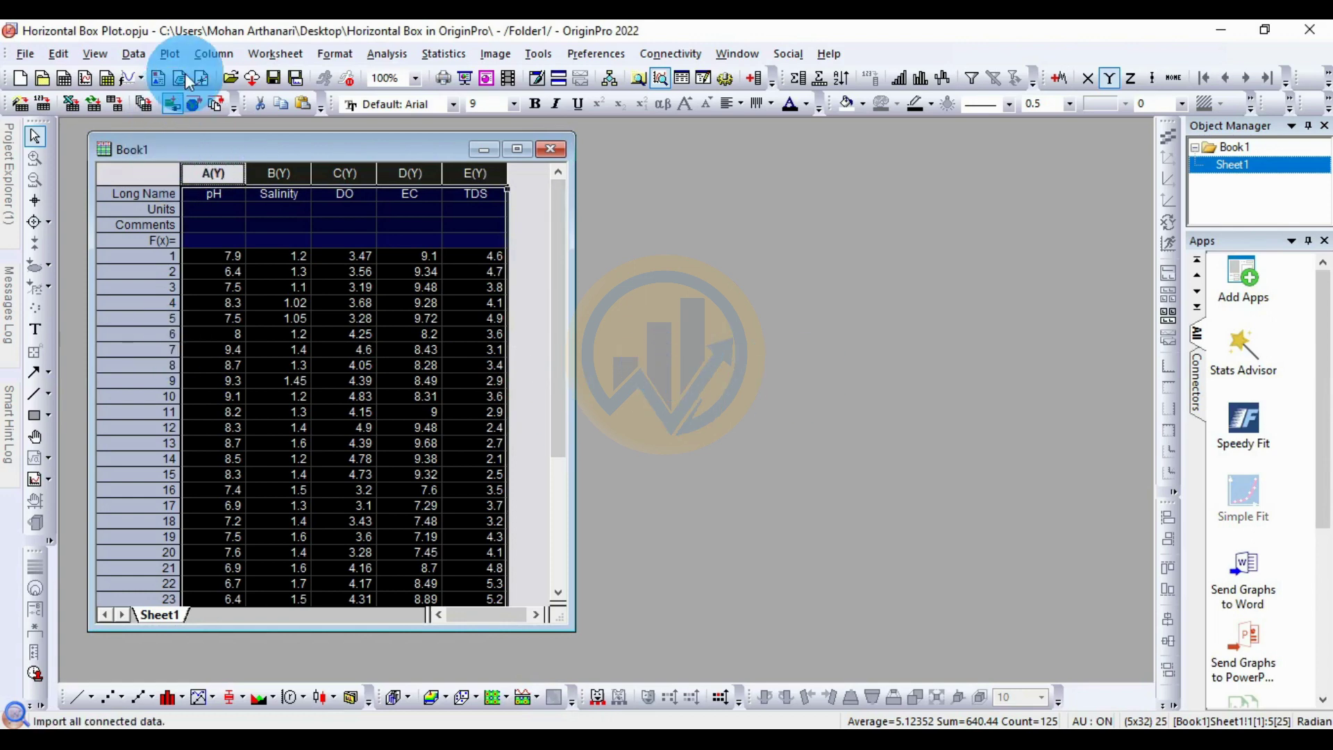
Browse the plot type gallery and close it without plotting.
left_click(172, 53)
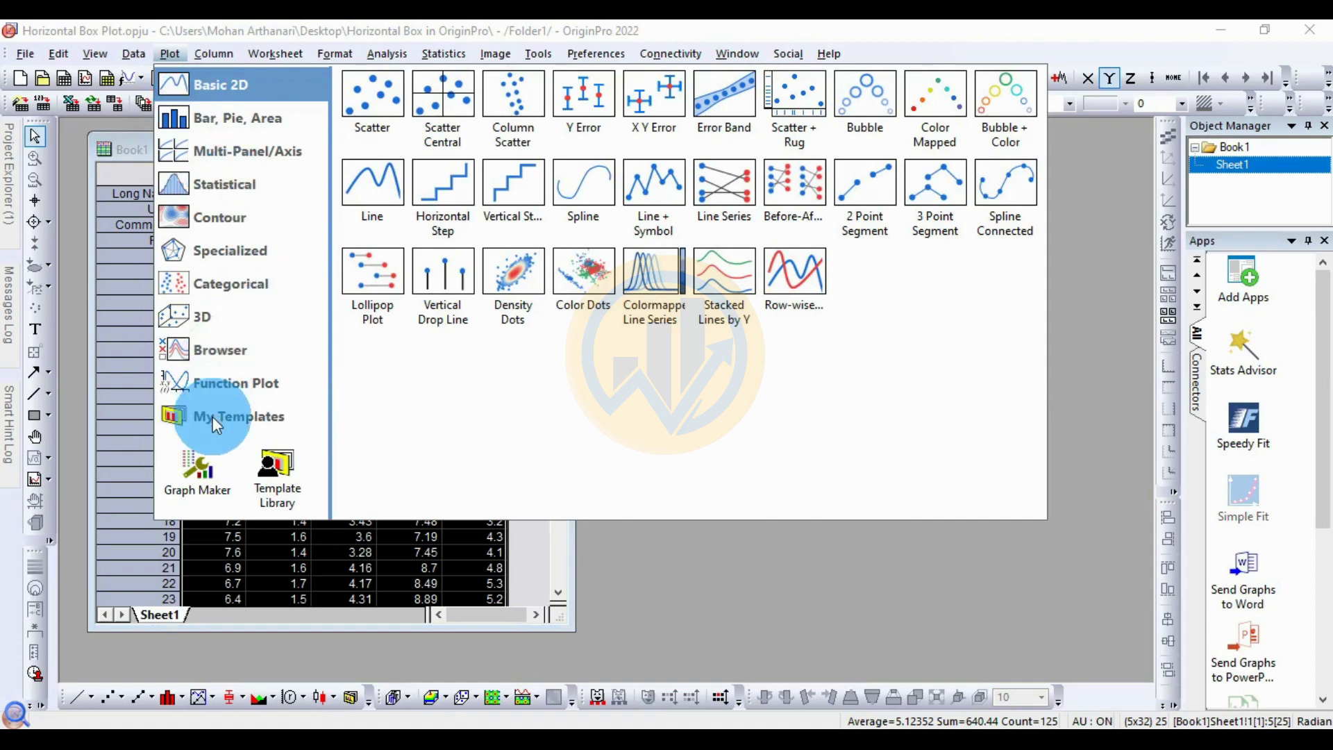
mouse_move(213, 417)
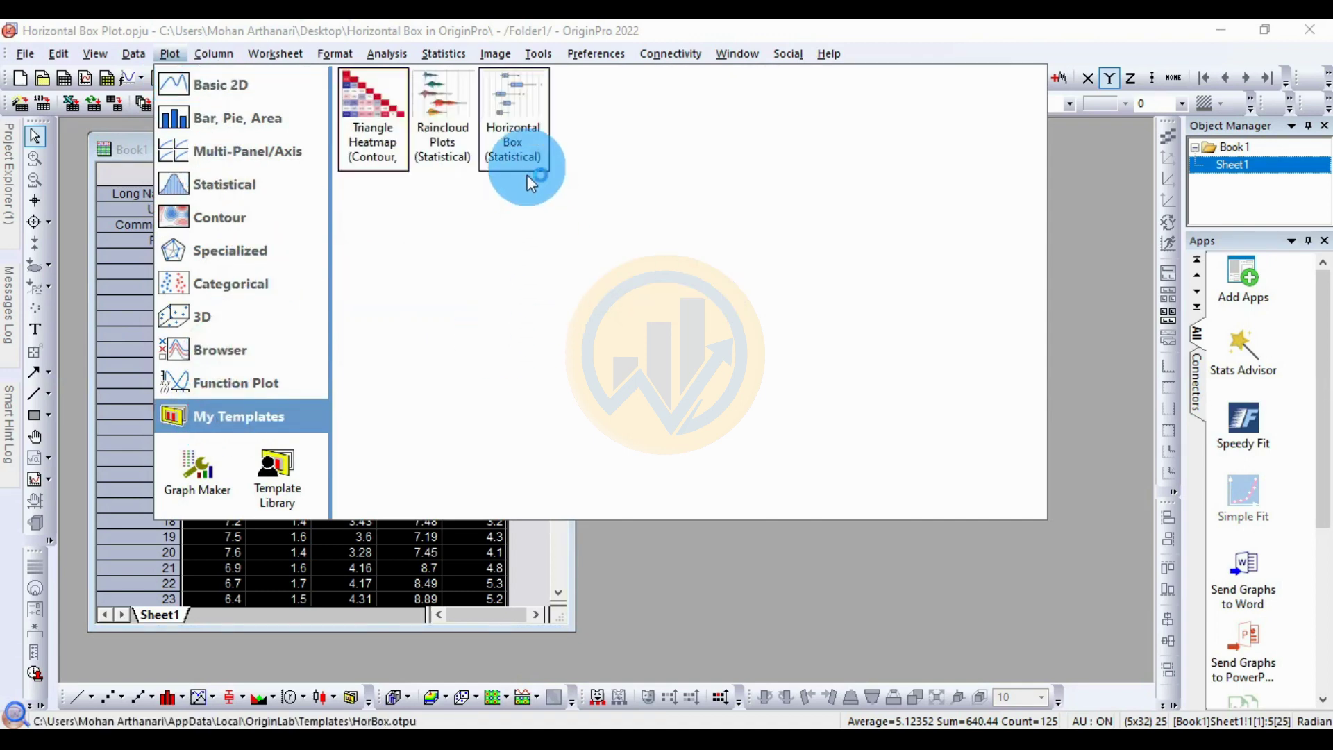
left_click(773, 584)
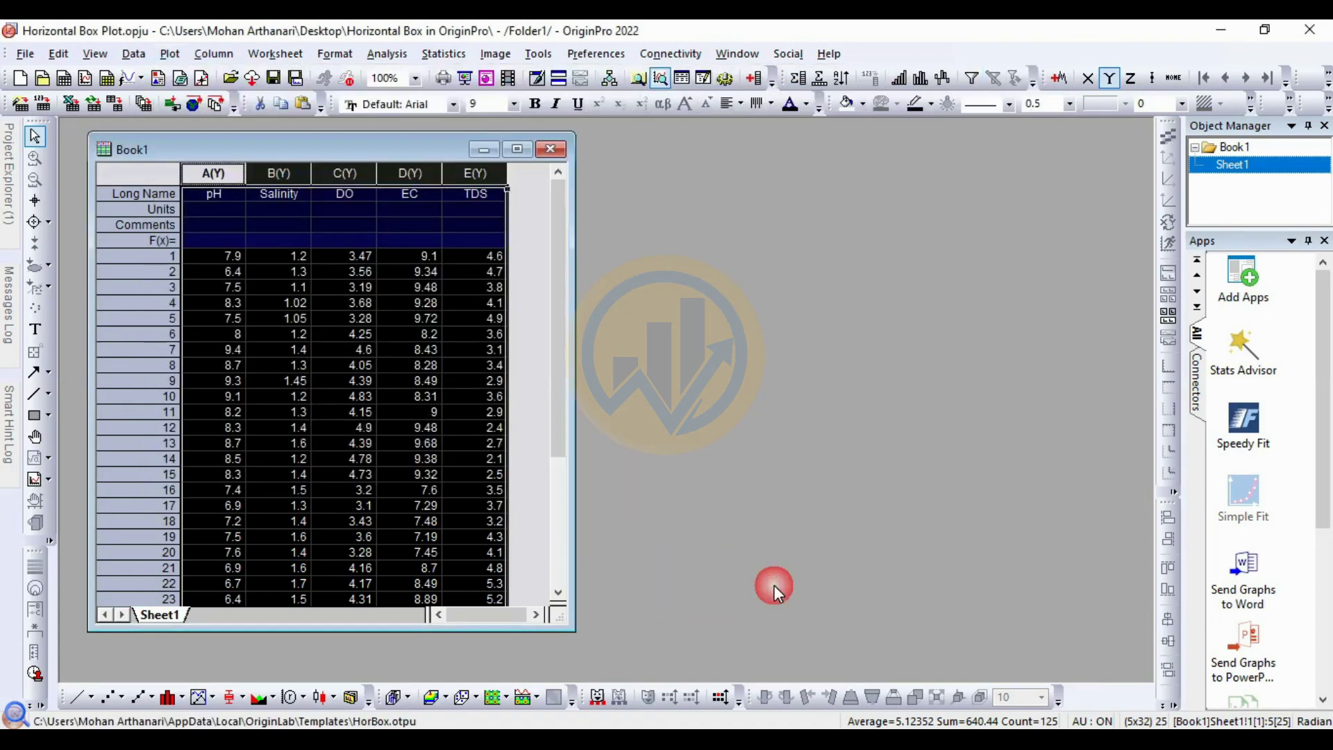
Reselect columns pH through TDS and plot them with the Horizontal Box template.
left_click(229, 199)
left_click_drag(215, 187, 446, 196)
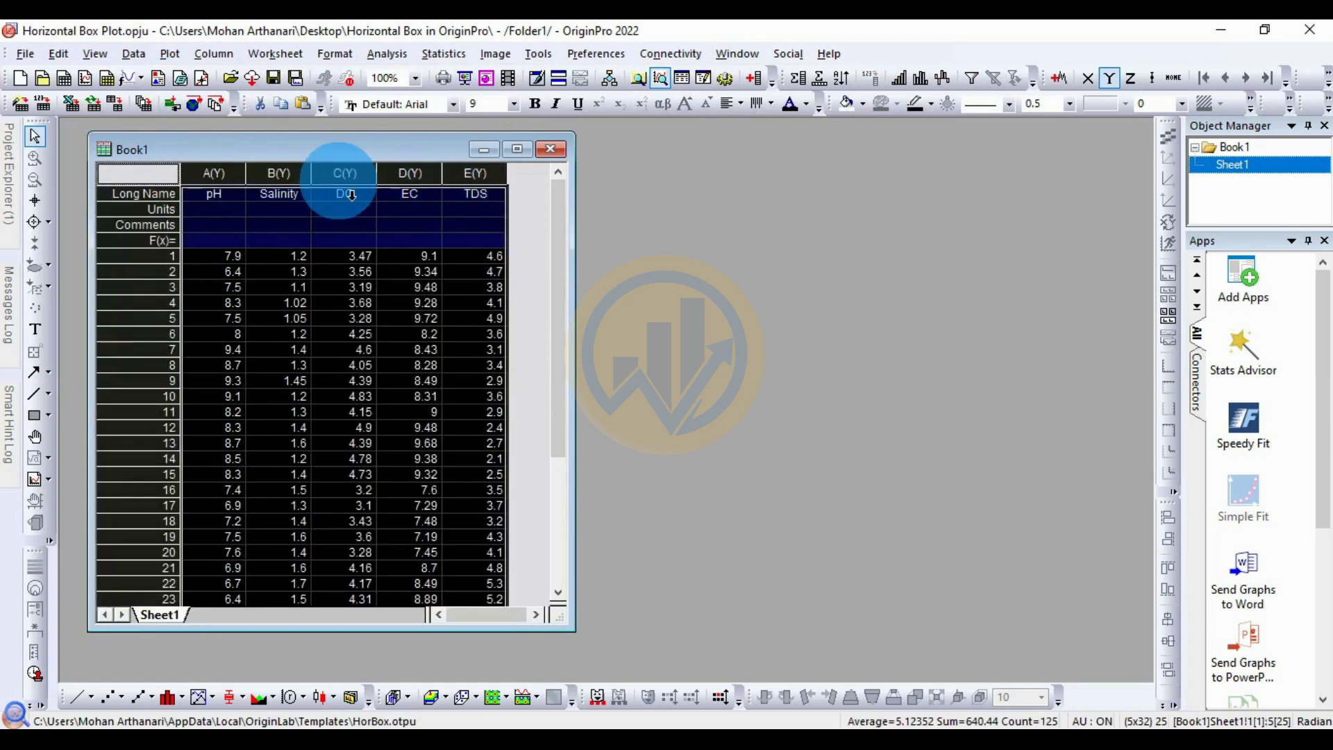
left_click(169, 53)
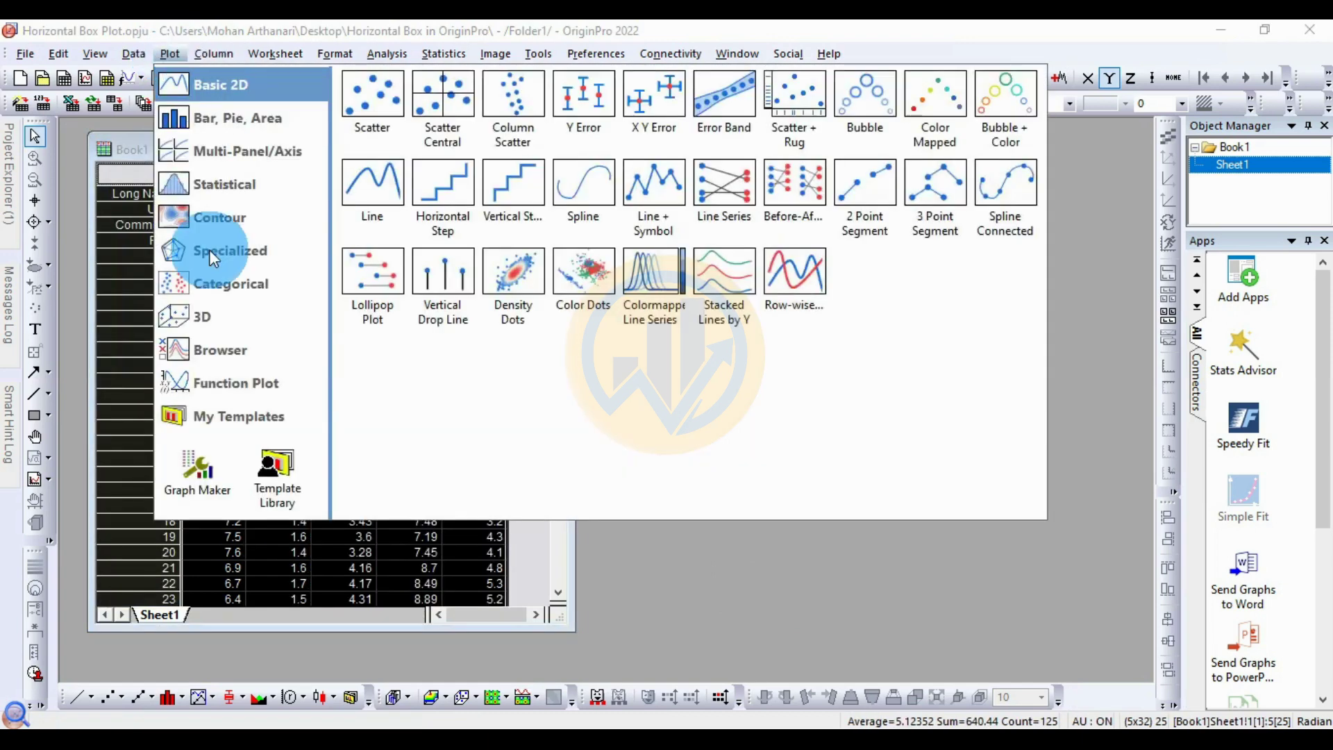
mouse_move(239, 420)
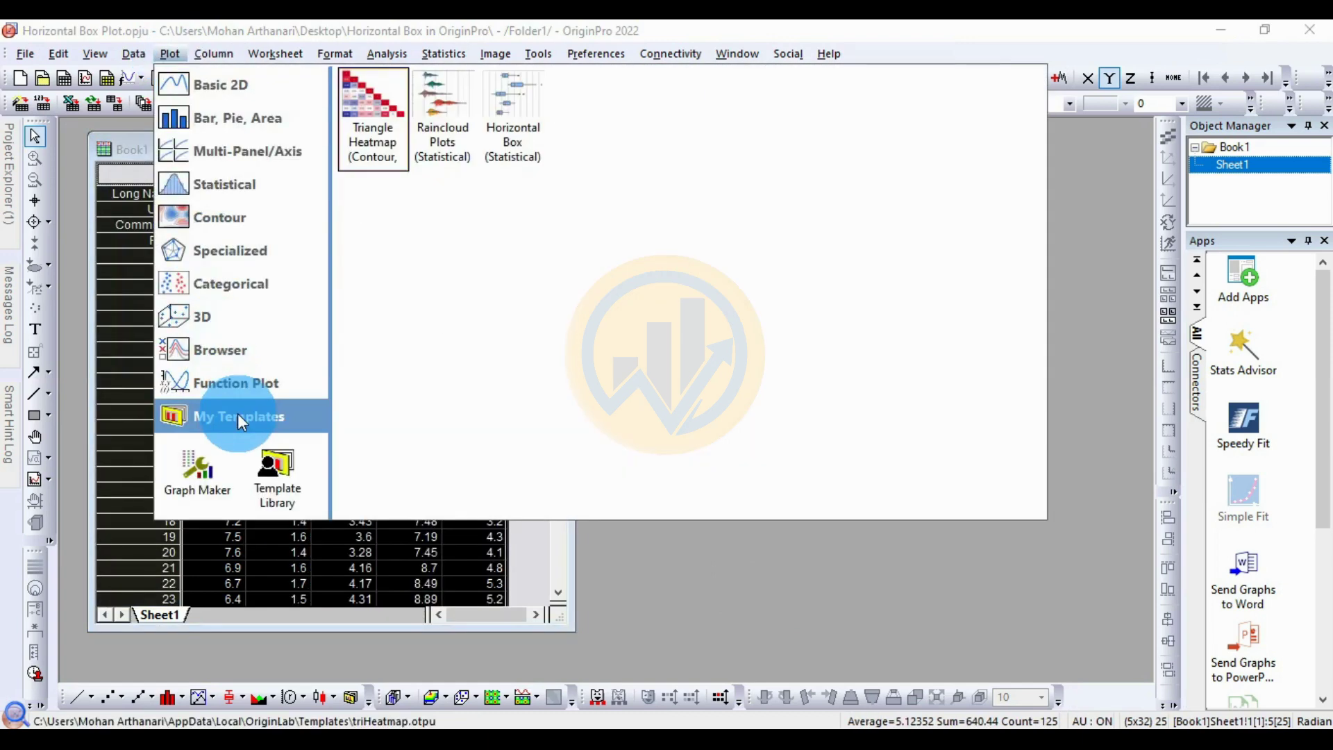
left_click(514, 158)
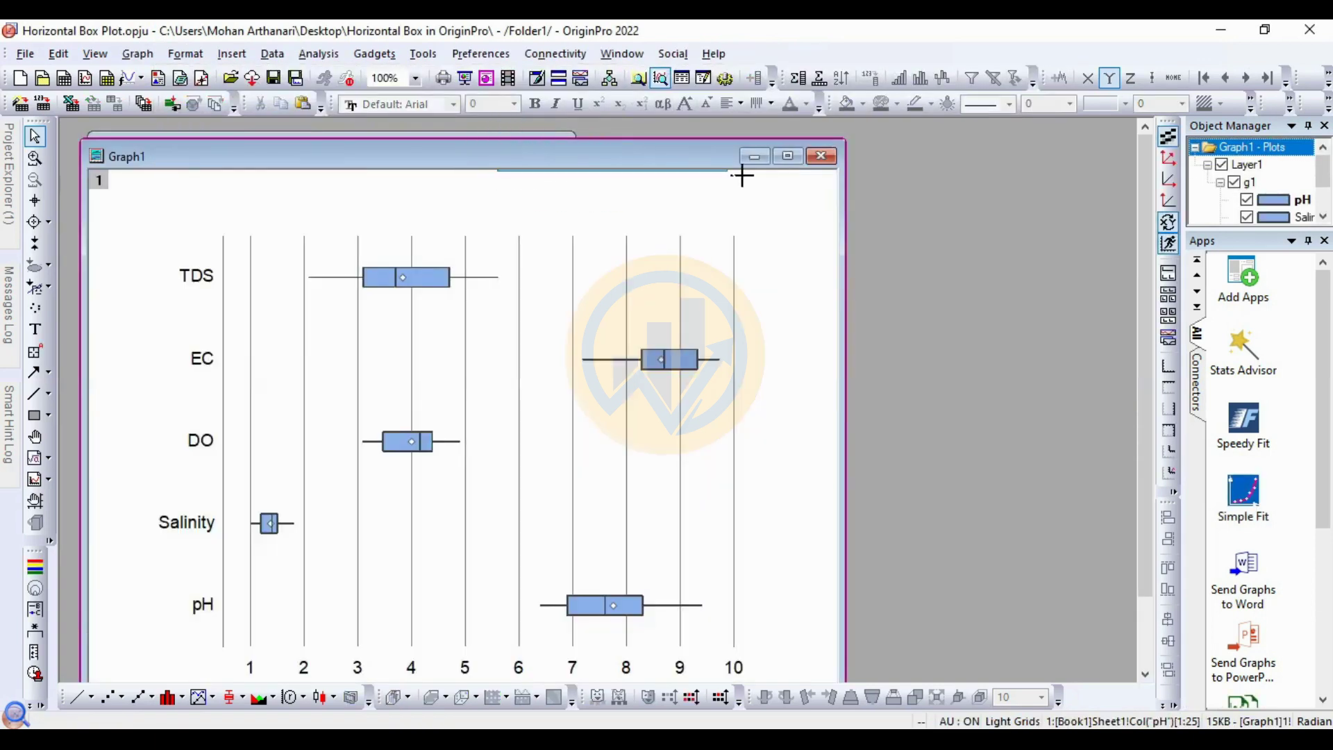
Maximize Graph1 and open Plot Details from the DO box's context menu.
left_click_drag(577, 161, 701, 132)
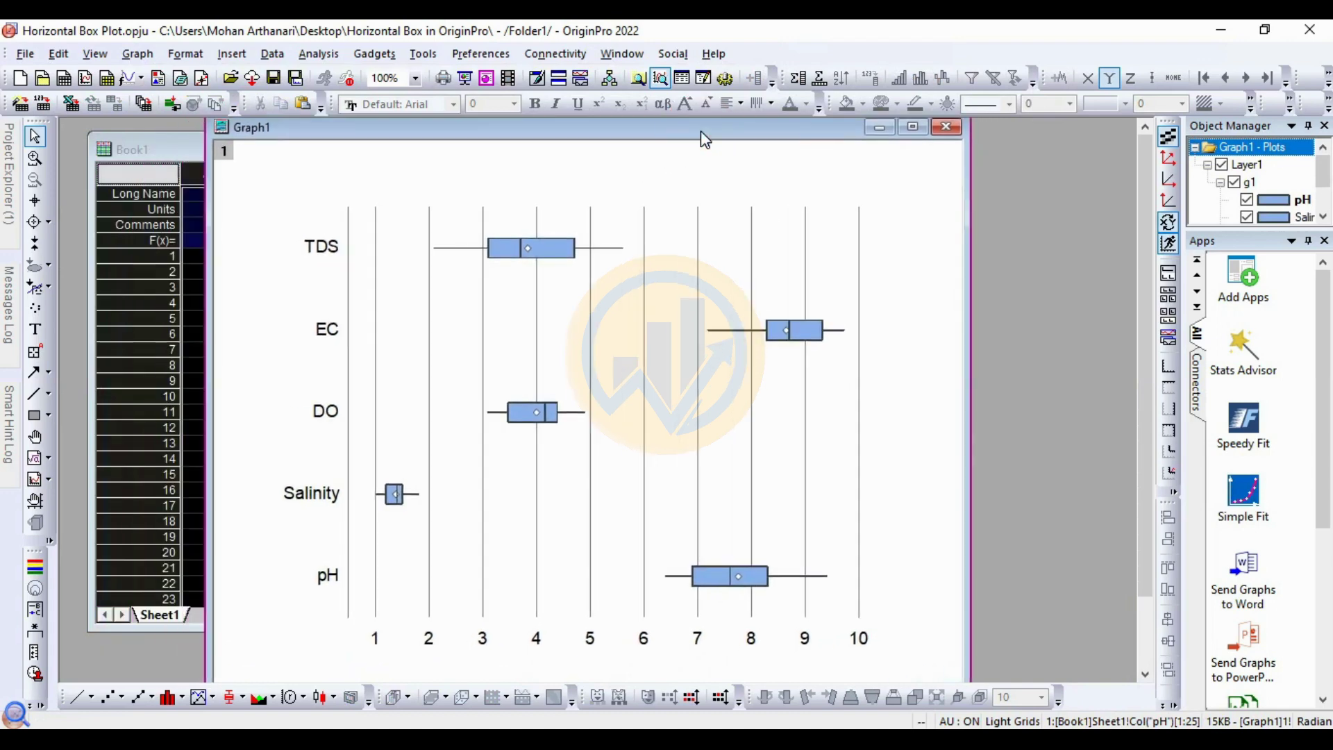
double_click(701, 130)
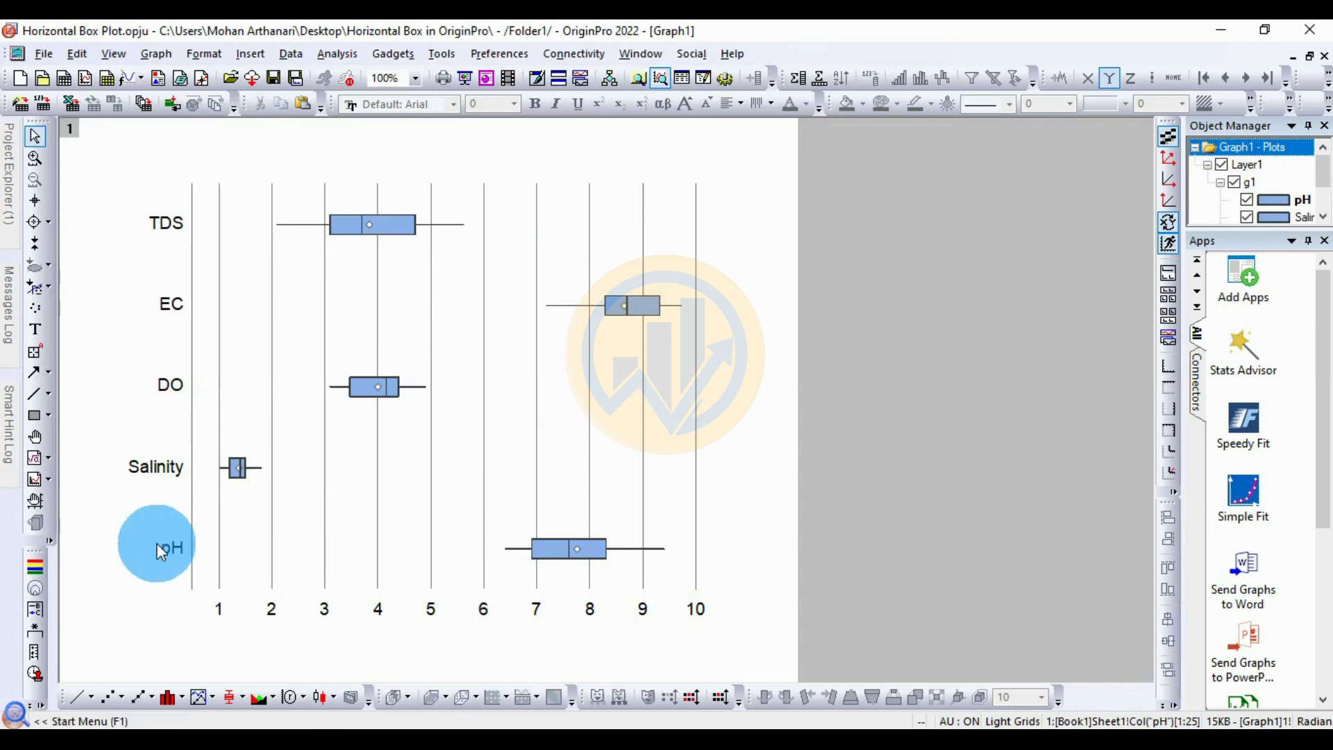
right_click(364, 389)
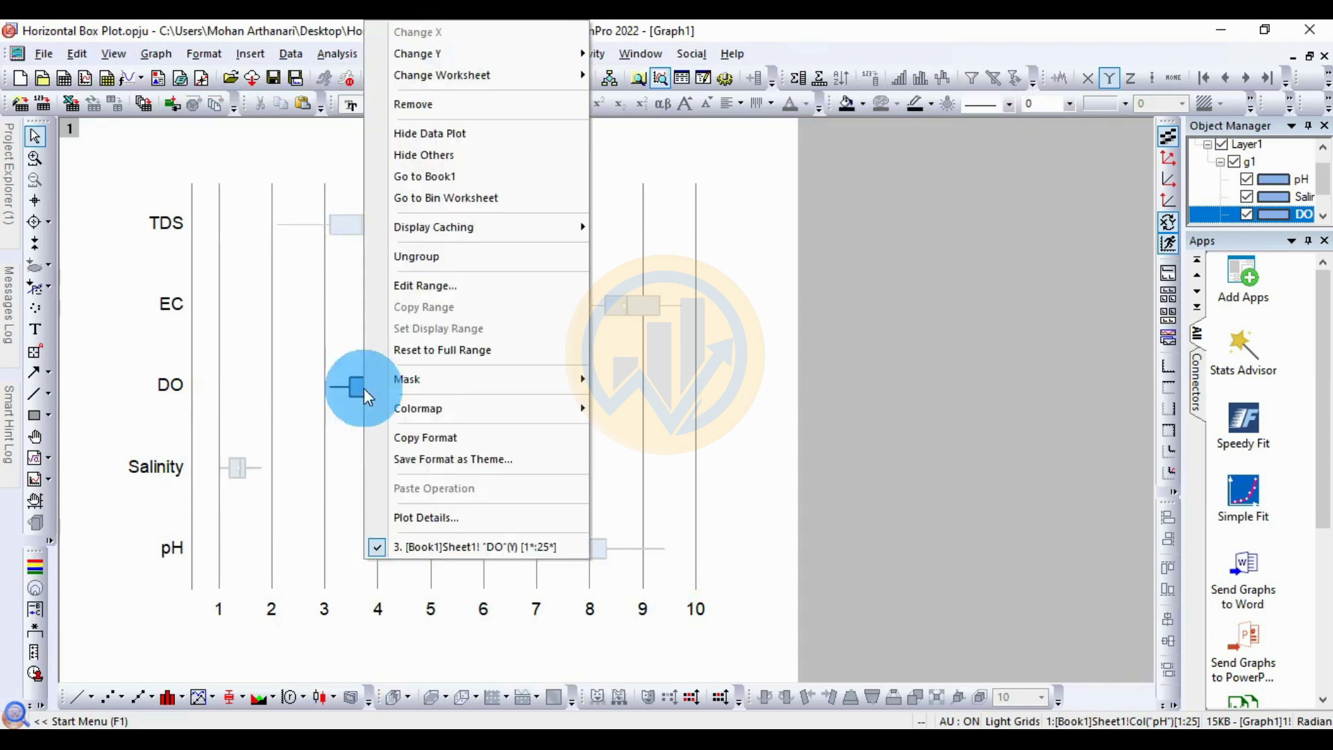
left_click(422, 518)
Move the Plot Details dialog higher and hide its plot list pane.
left_click_drag(594, 207, 575, 99)
left_click(617, 484)
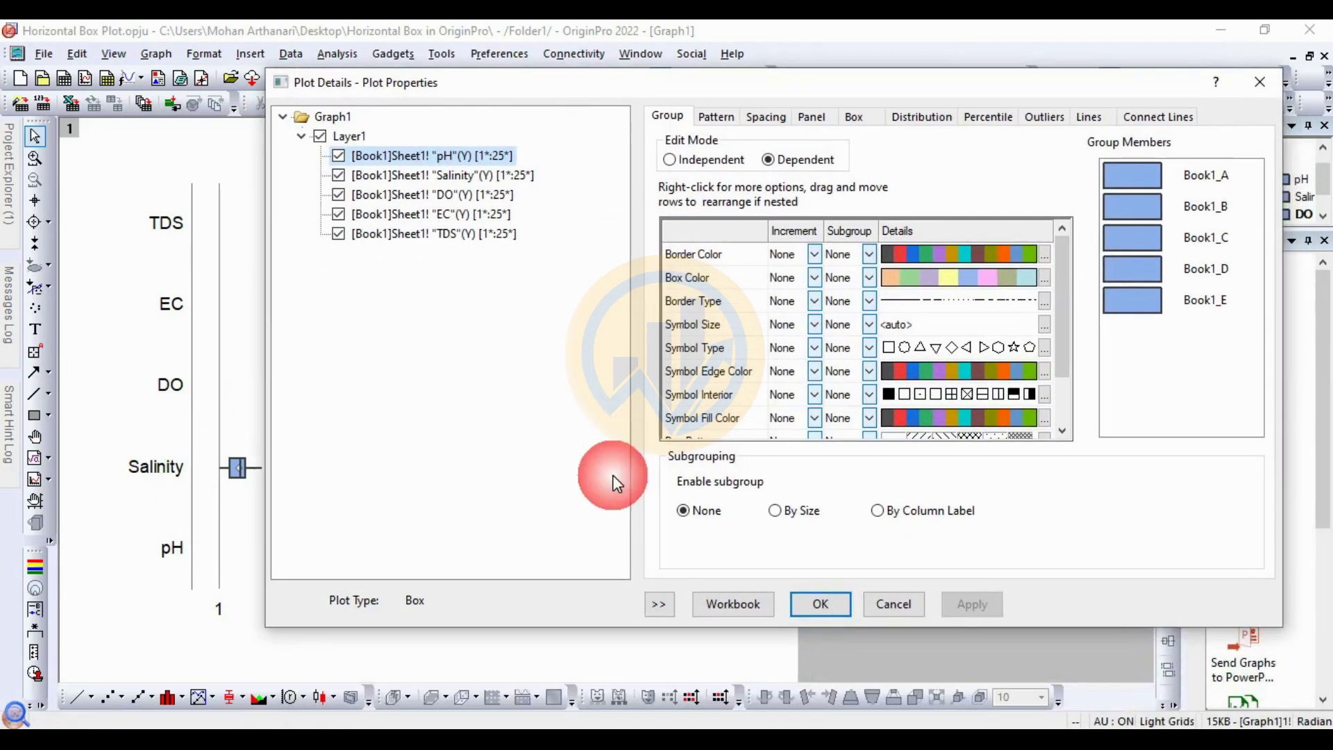
left_click(659, 605)
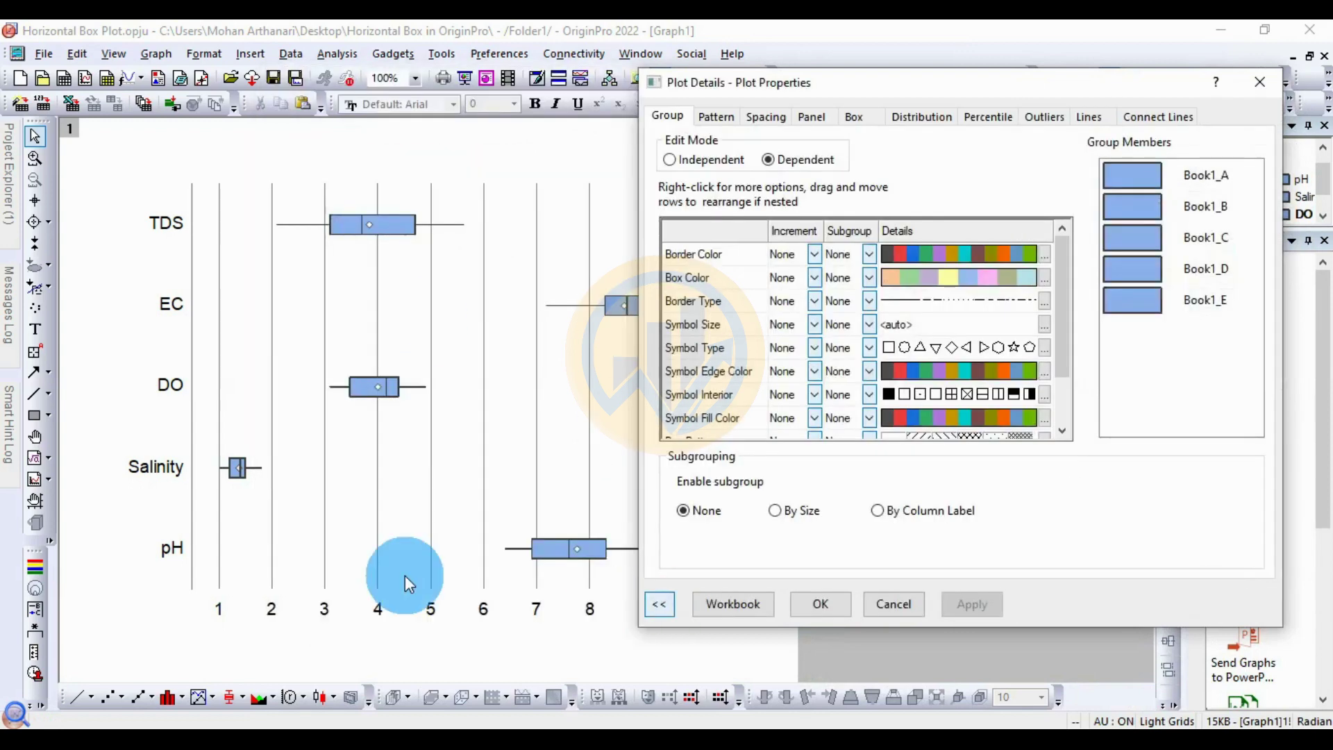
Give the box borders a solid black line of width 2 and apply.
left_click(716, 116)
left_click(755, 93)
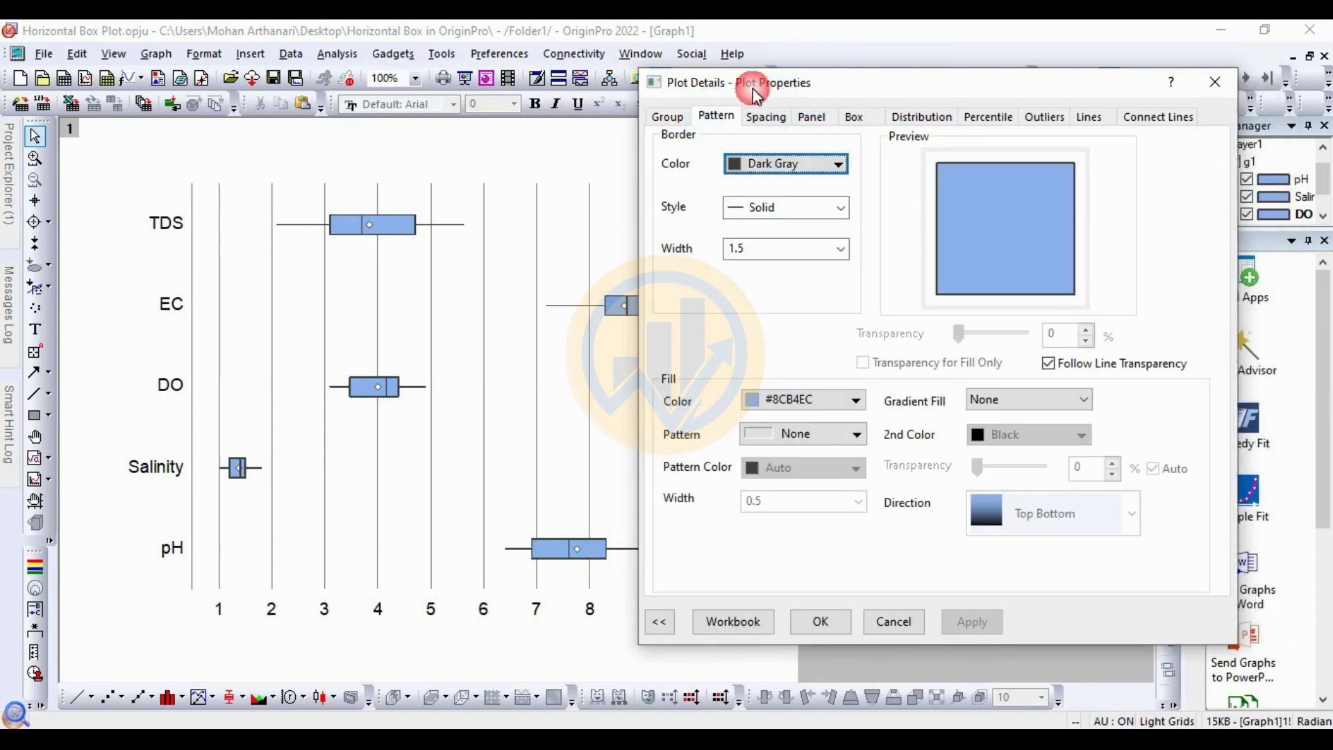
left_click(809, 165)
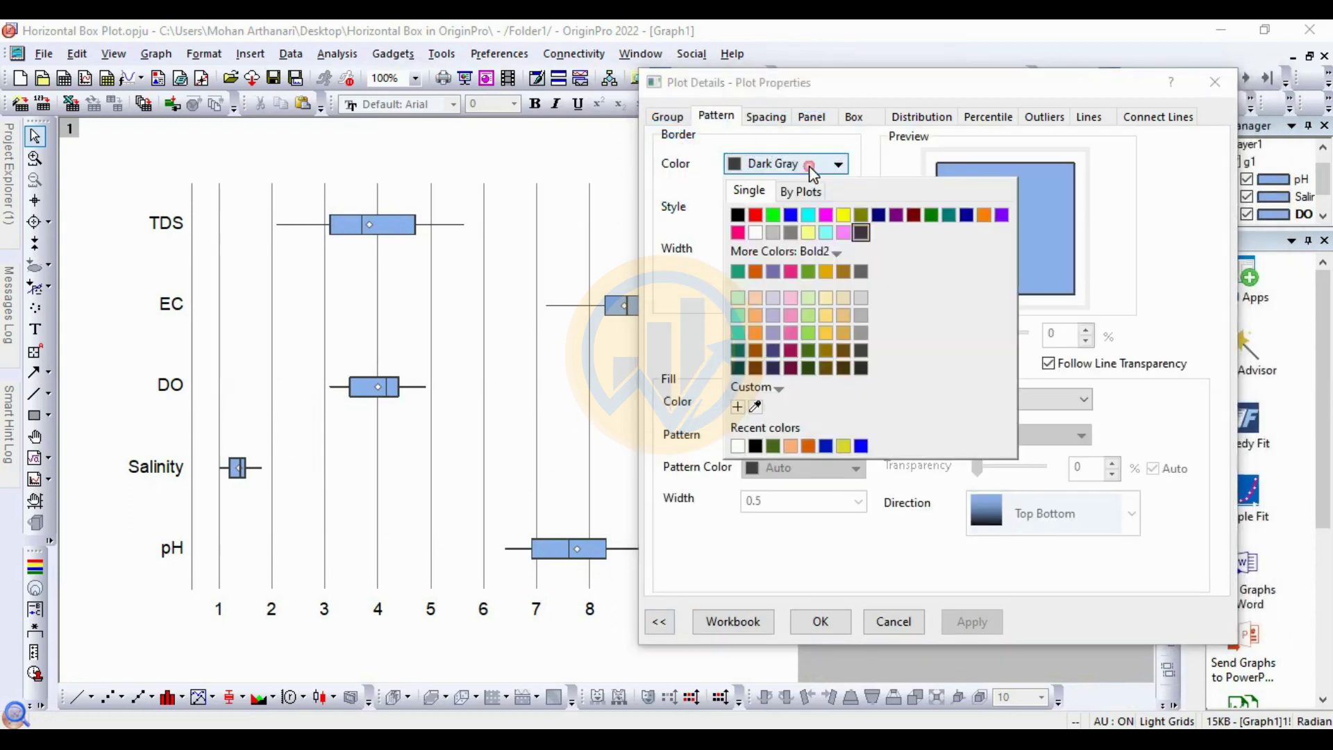
left_click(741, 219)
left_click(843, 211)
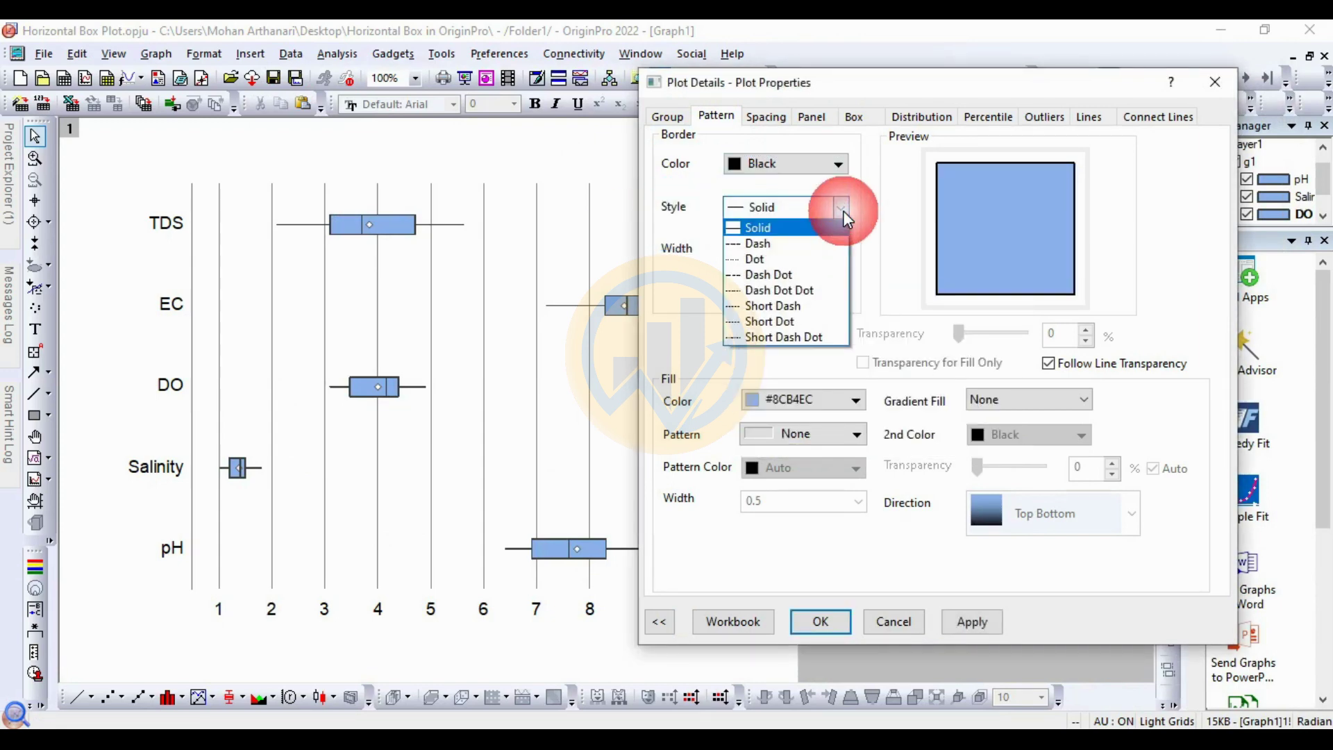
left_click(843, 210)
left_click(842, 247)
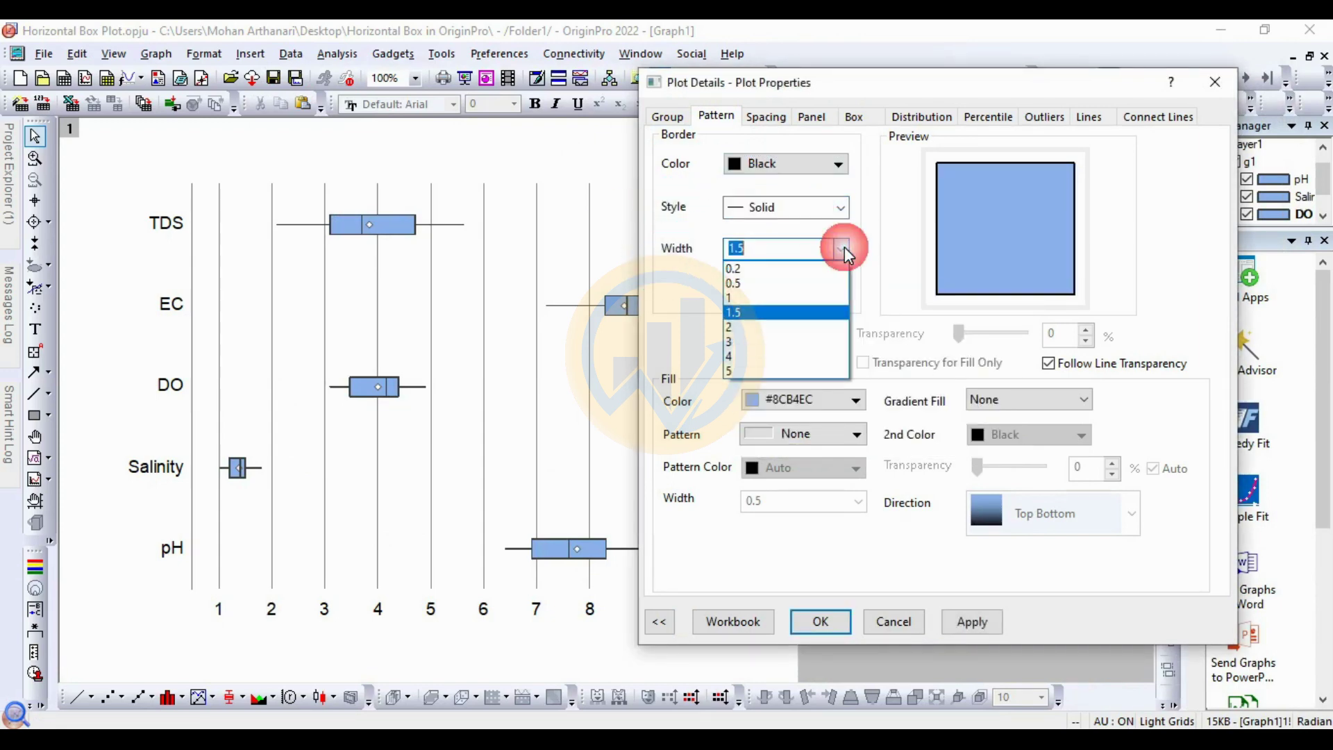
left_click(751, 326)
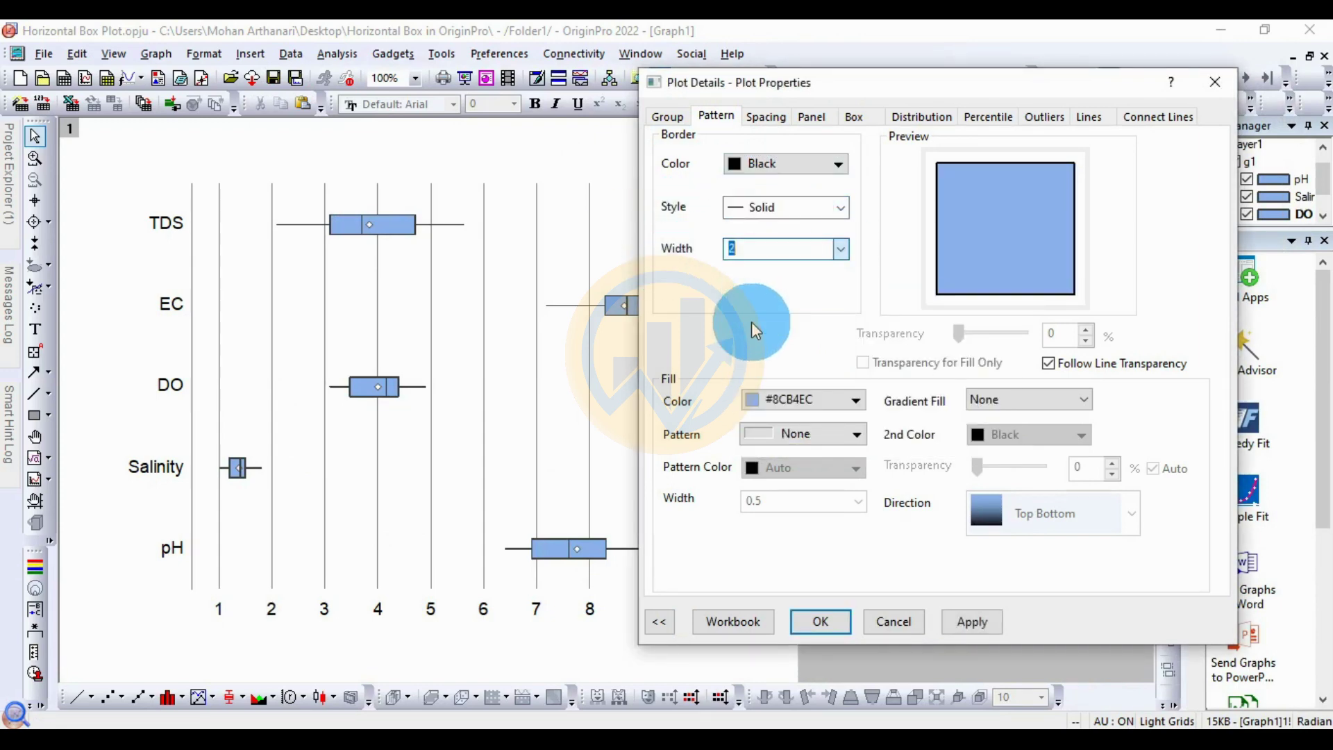
left_click(973, 622)
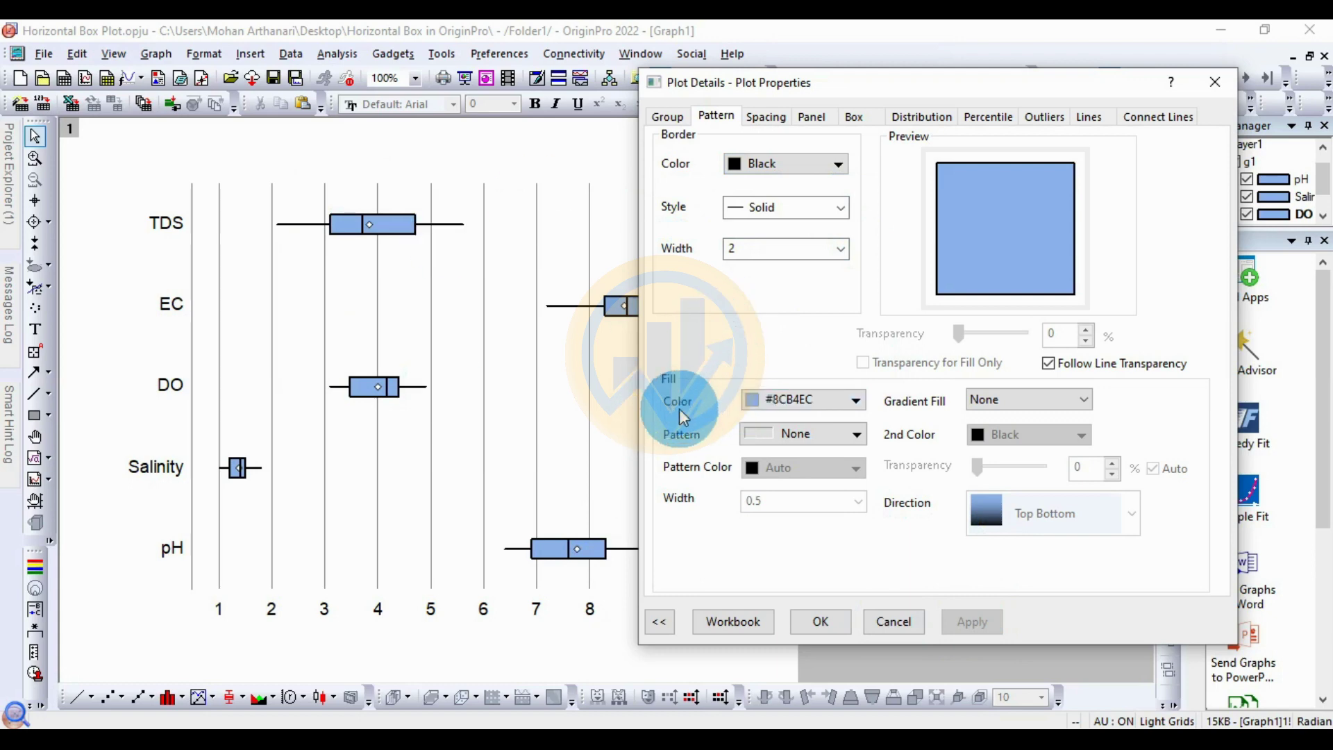
Fill the boxes by plot with the Bold1 colour palette and apply.
left_click(839, 405)
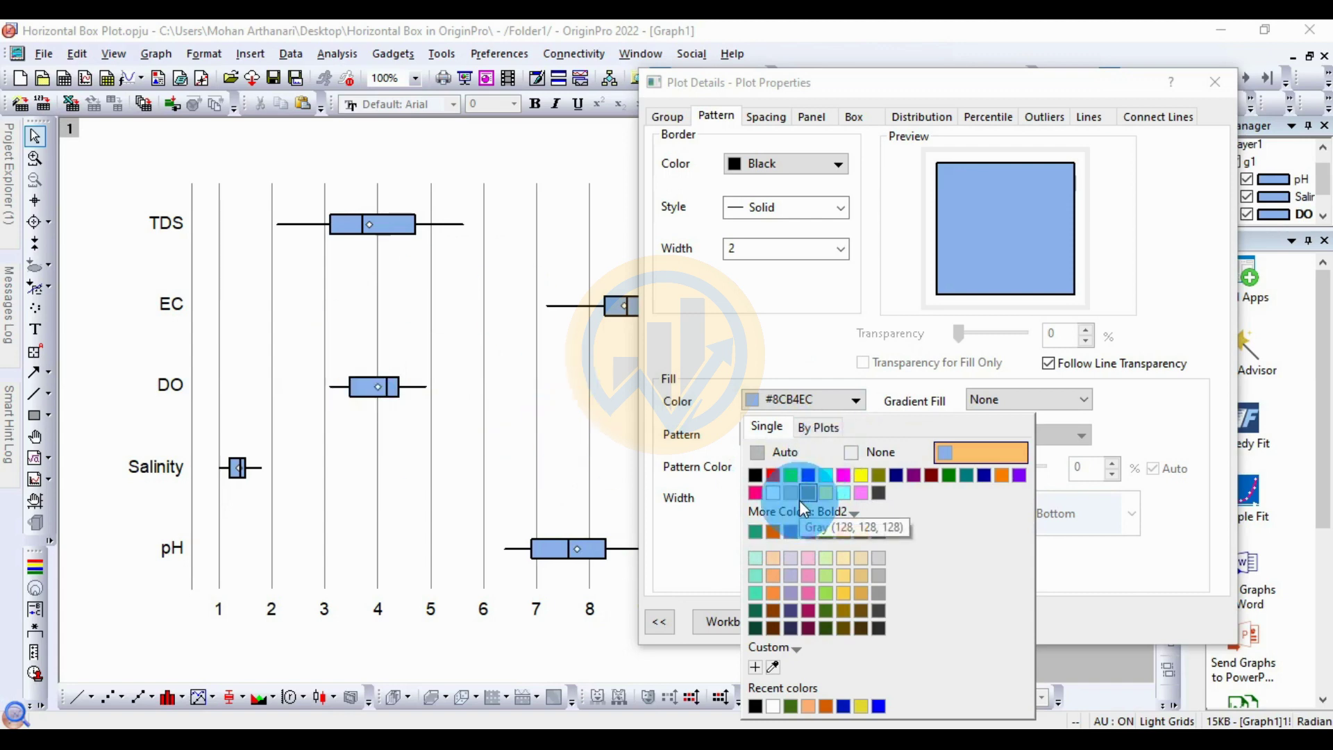
left_click(819, 426)
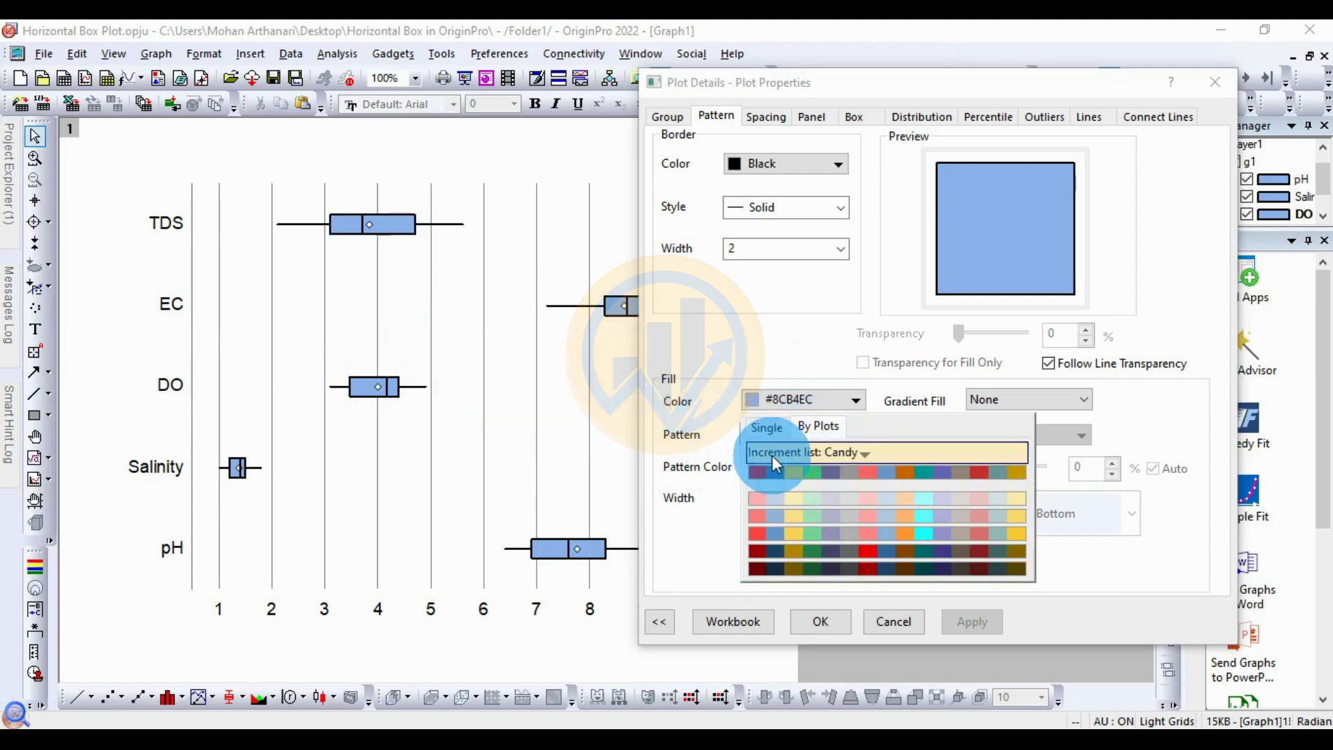
left_click(855, 454)
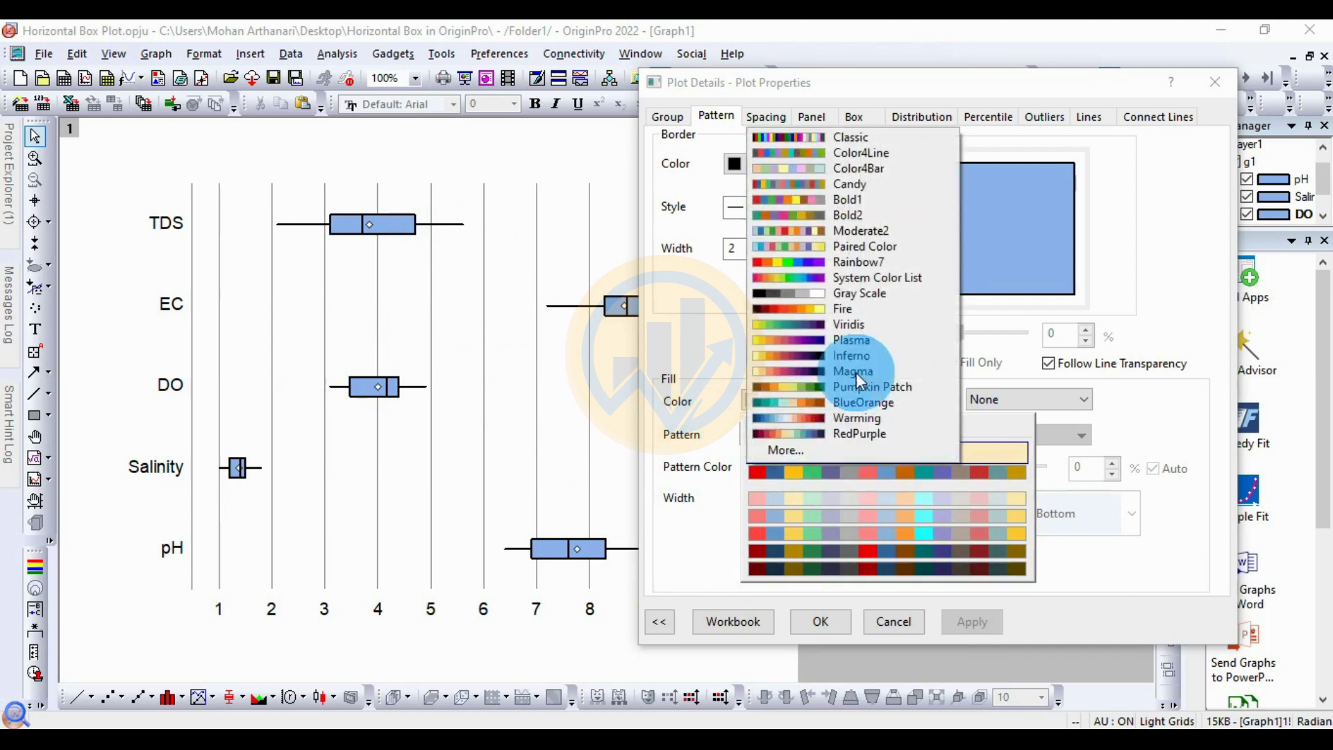
left_click(873, 202)
left_click(975, 625)
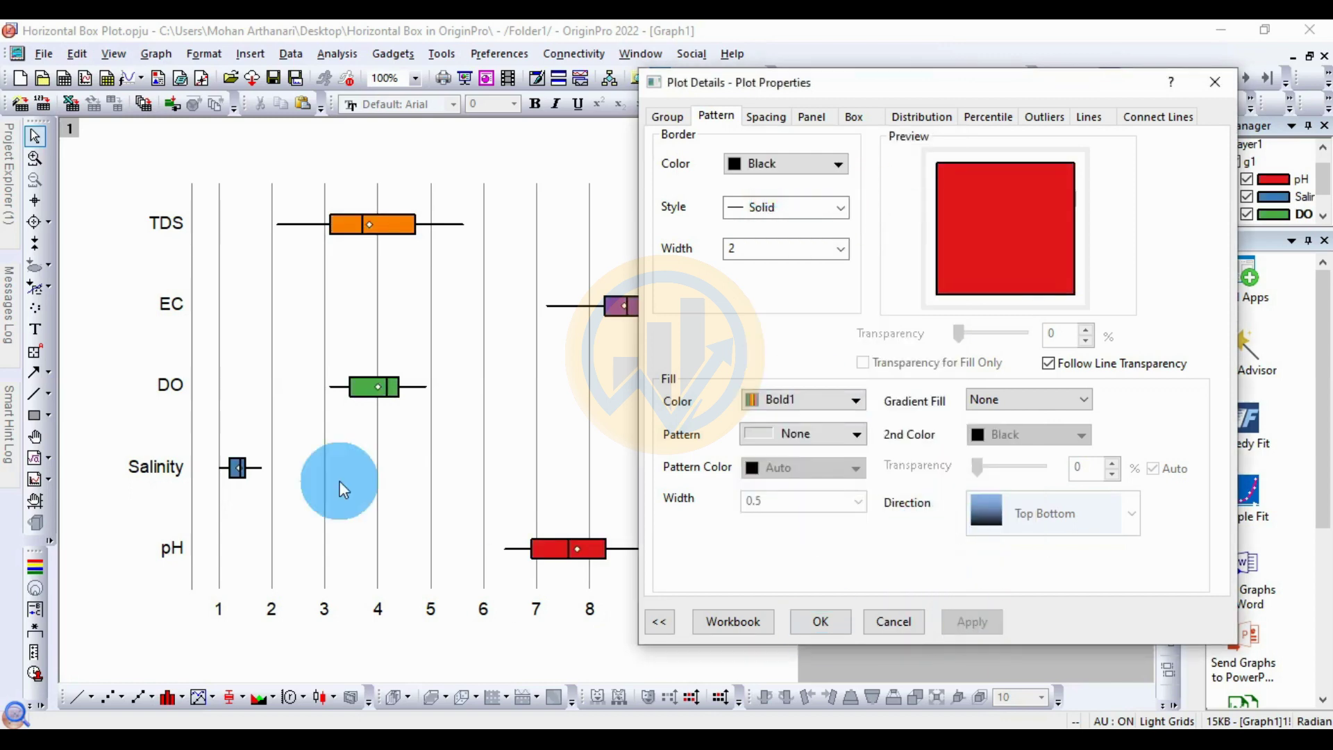
left_click_drag(894, 85, 785, 110)
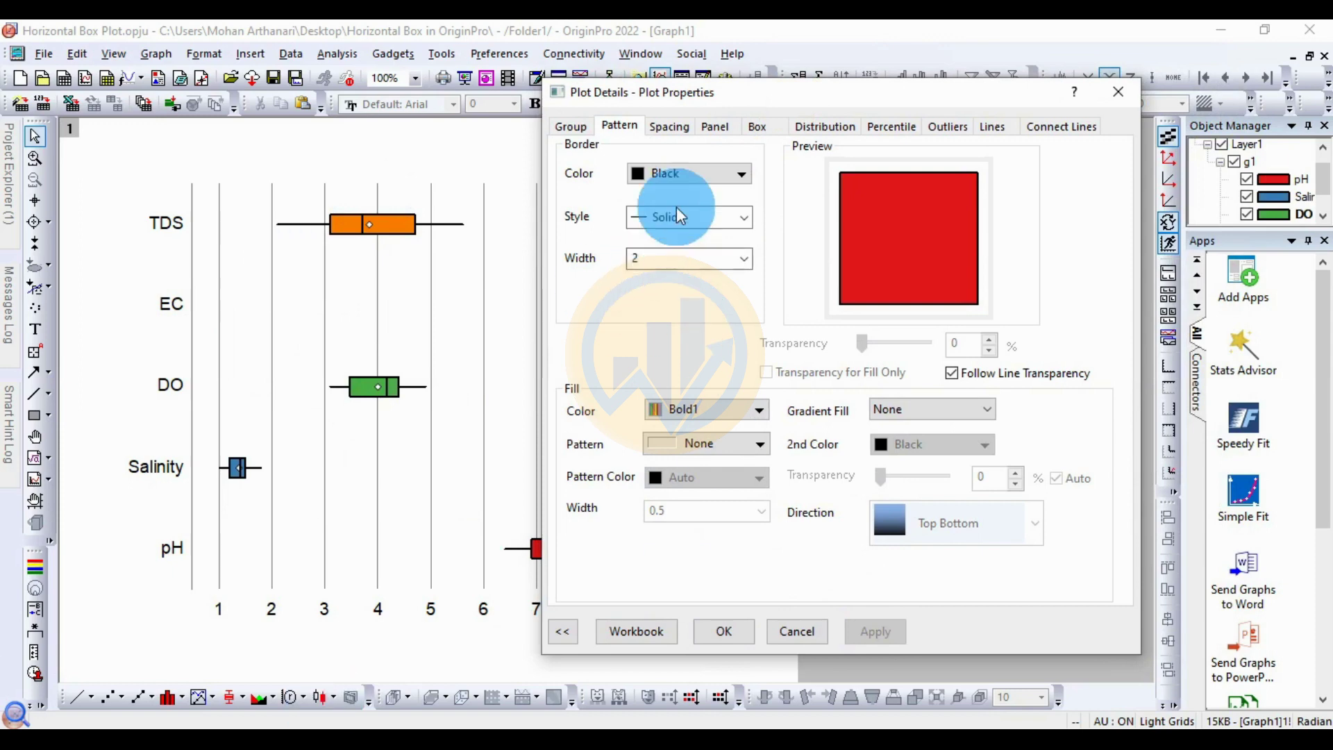
Set the plot type to Box + Data Overlap and apply it.
left_click(718, 126)
left_click(757, 126)
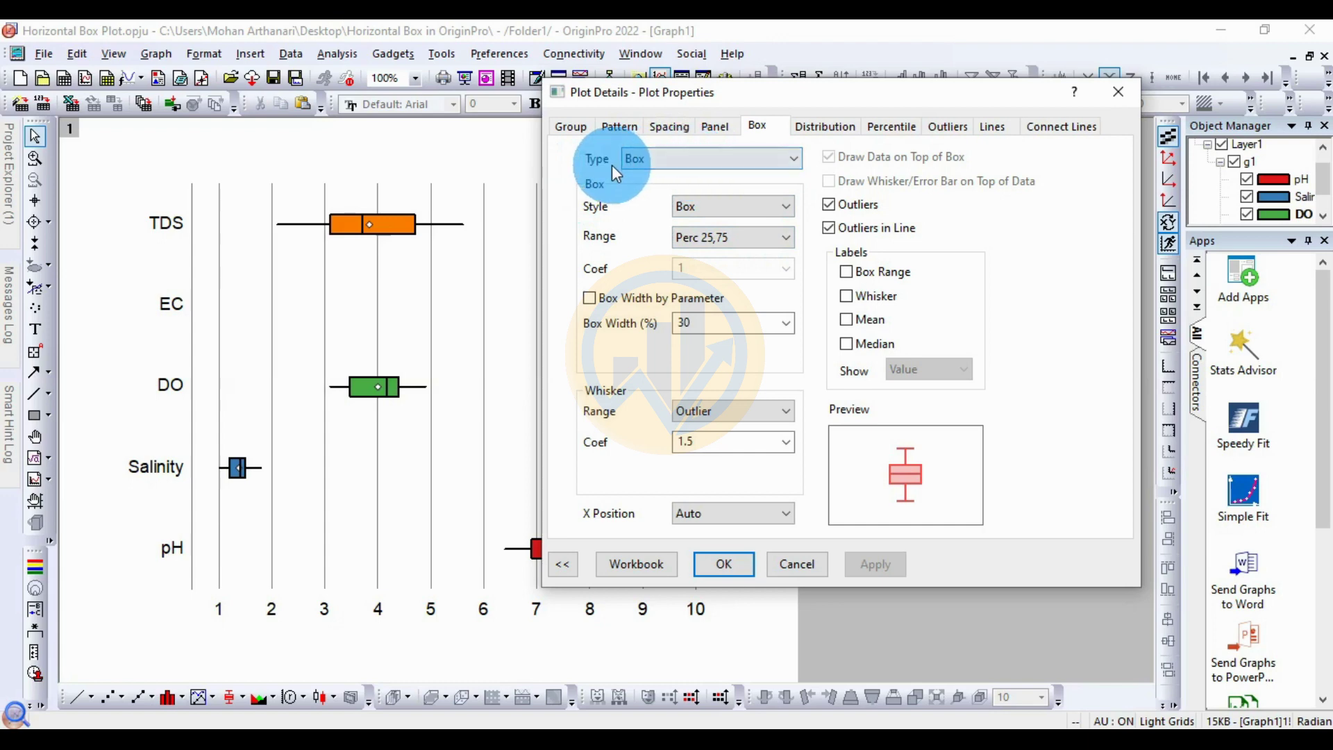
left_click(697, 163)
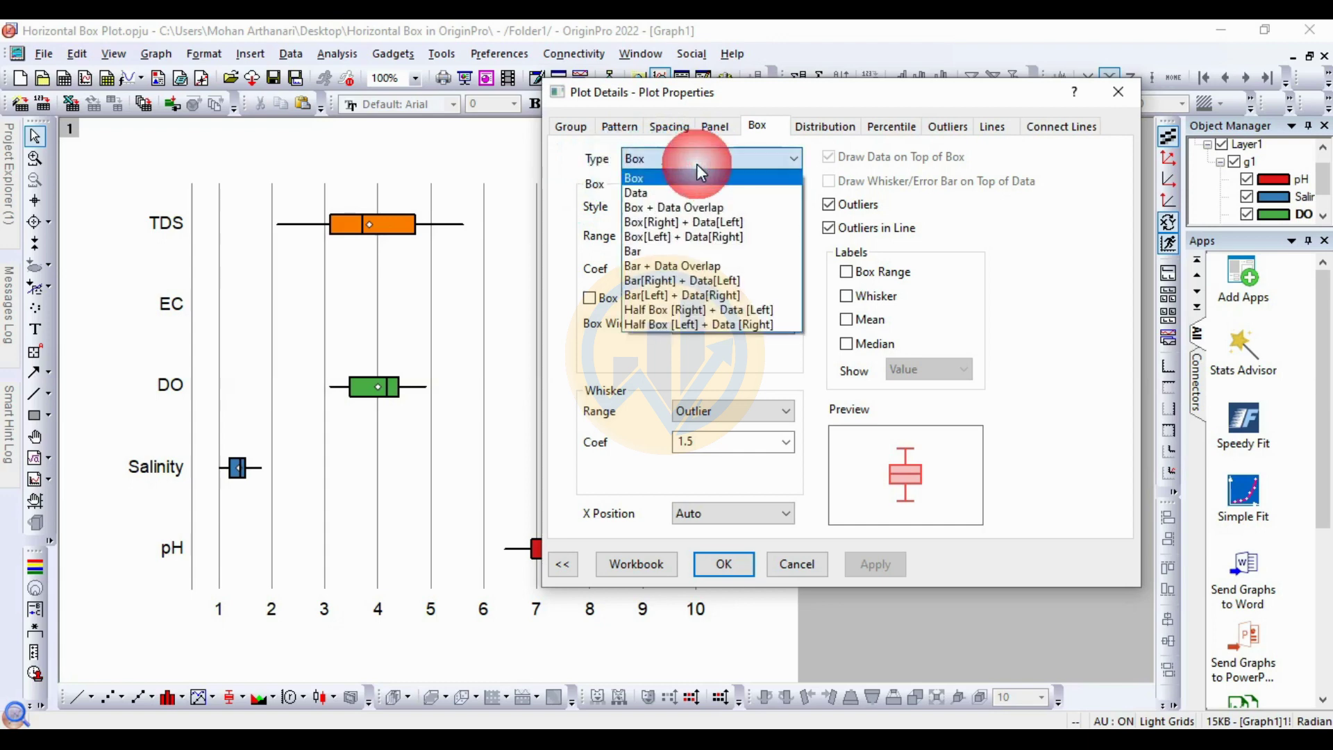
left_click(702, 208)
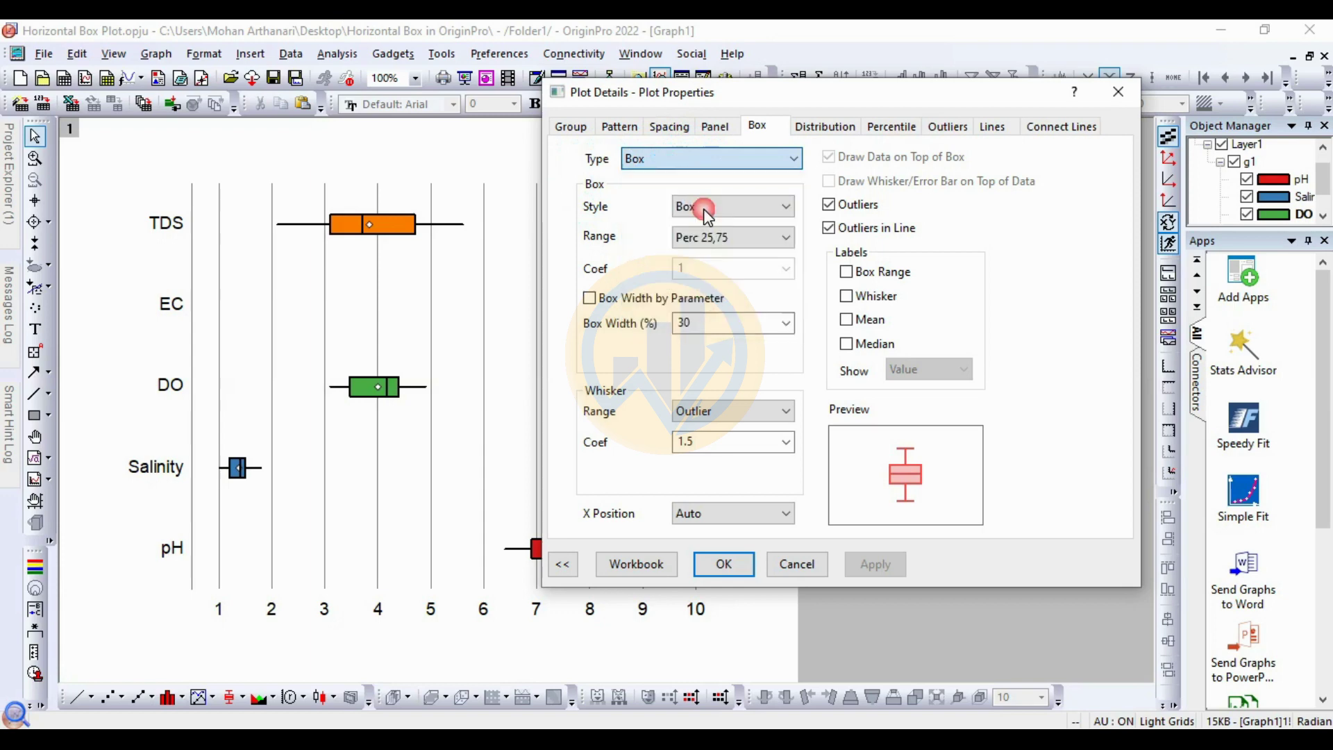
left_click(865, 559)
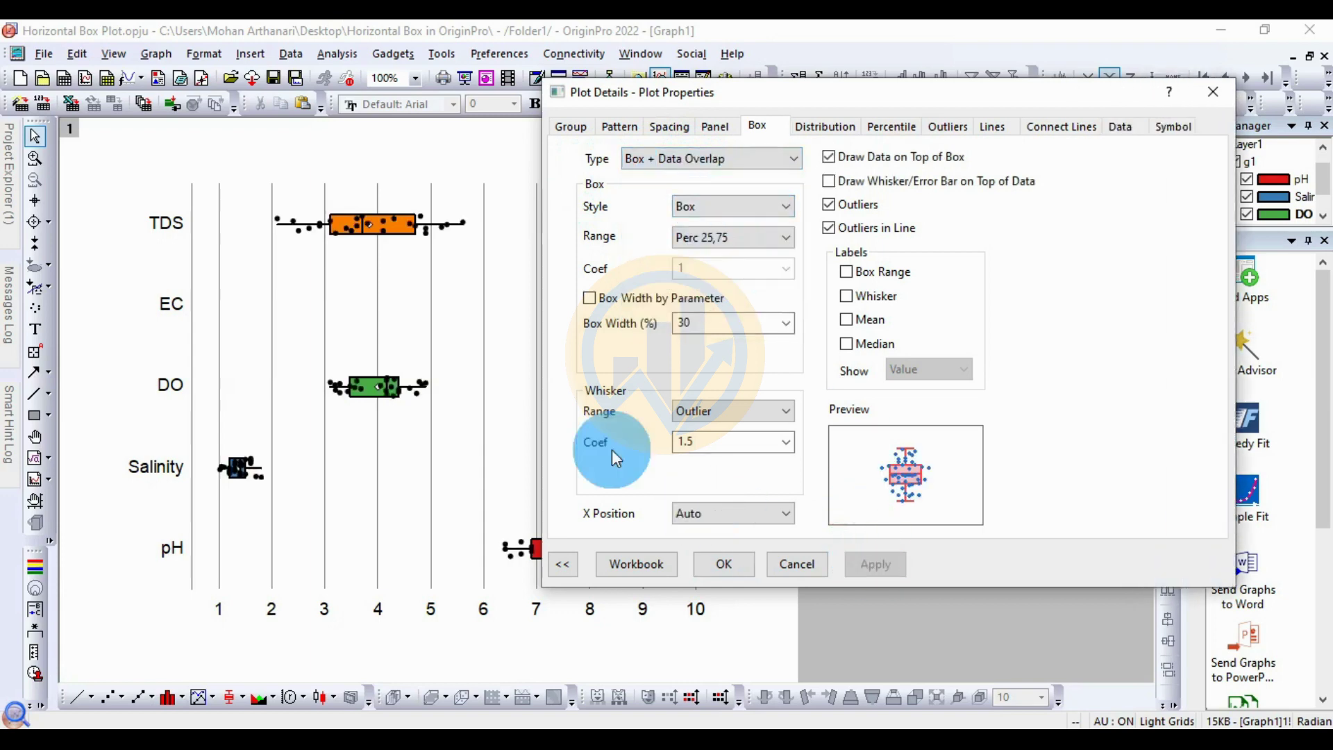
Apply the Bar display type, then switch the type back to Box.
left_click(787, 172)
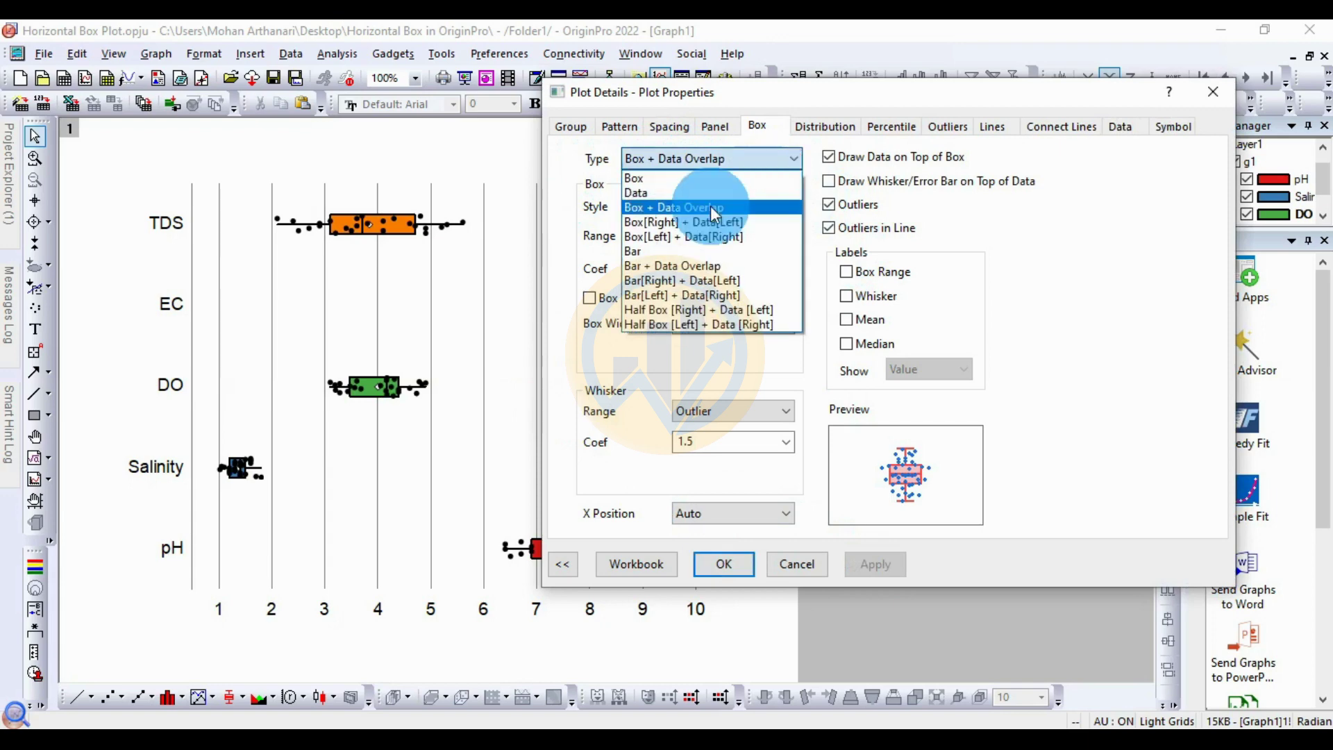
left_click(672, 251)
left_click(875, 564)
mouse_move(833, 99)
left_mouse_down()
mouse_move(984, 102)
mouse_move(854, 102)
left_mouse_up()
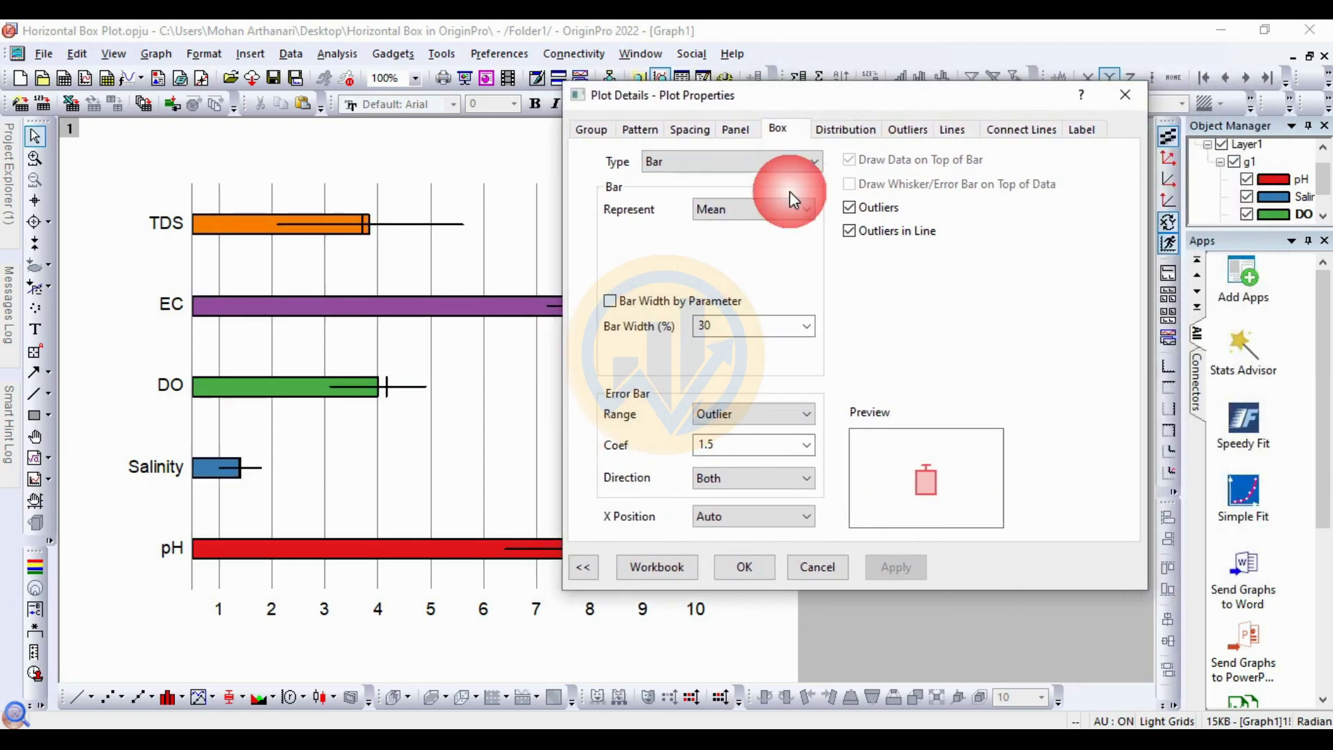
left_click(737, 164)
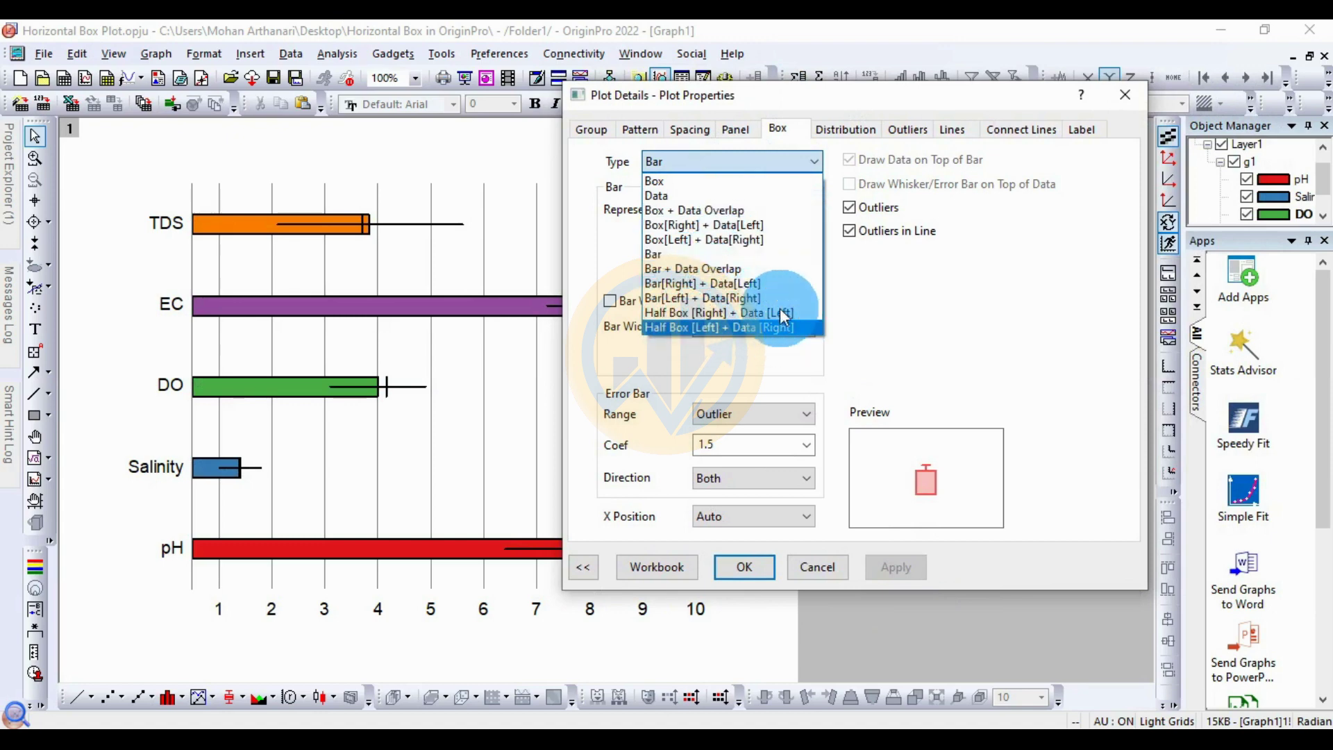
left_click(693, 185)
Apply Box type with standard Box style and an SD box range.
left_click(899, 566)
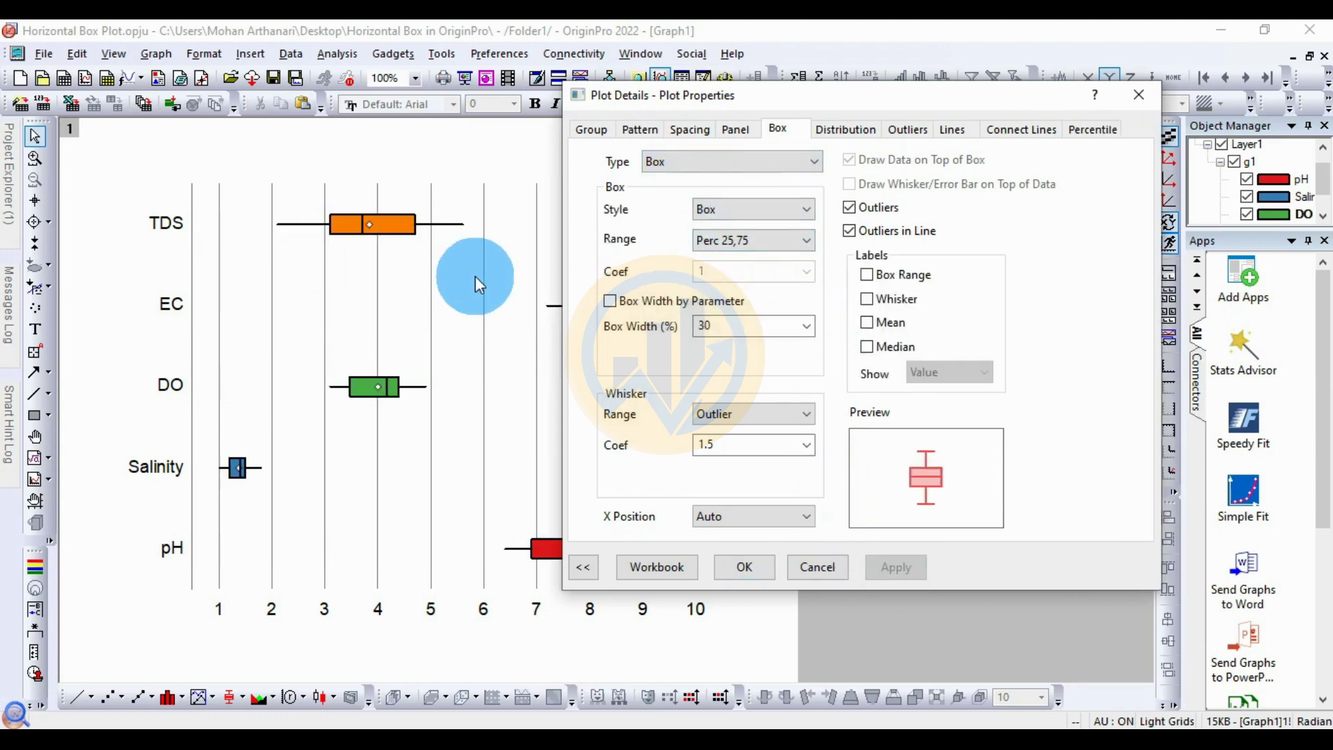
left_click(752, 212)
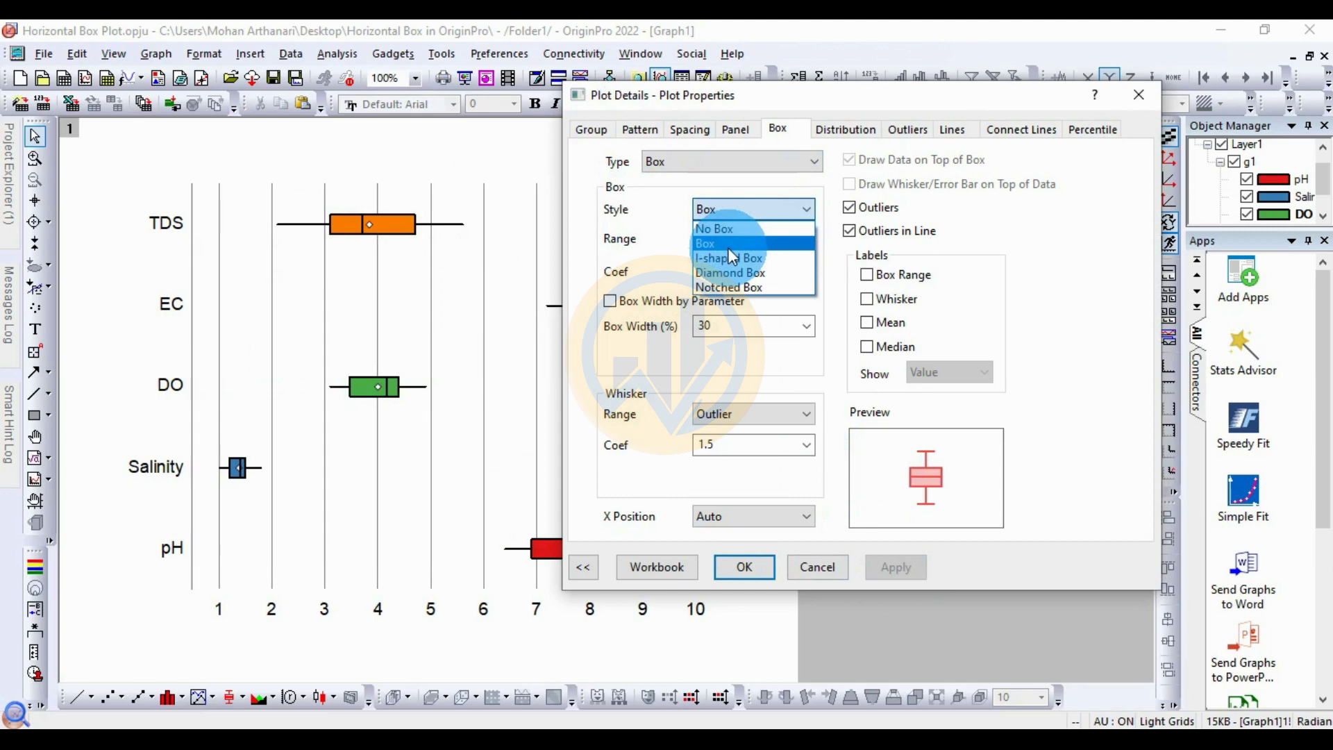
left_click(737, 243)
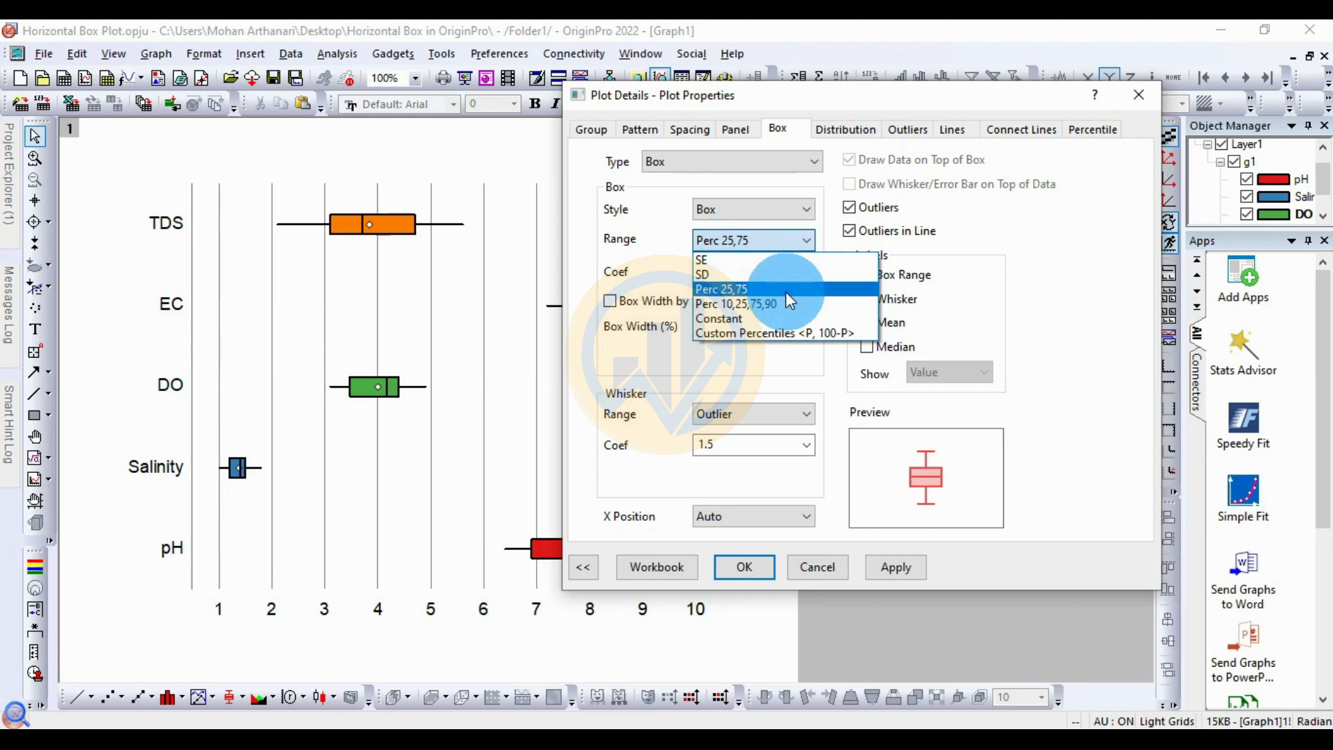
left_click(726, 270)
left_click(903, 566)
Try box coefficients 2 and 1.5, then apply coefficient 1.
left_click(638, 189)
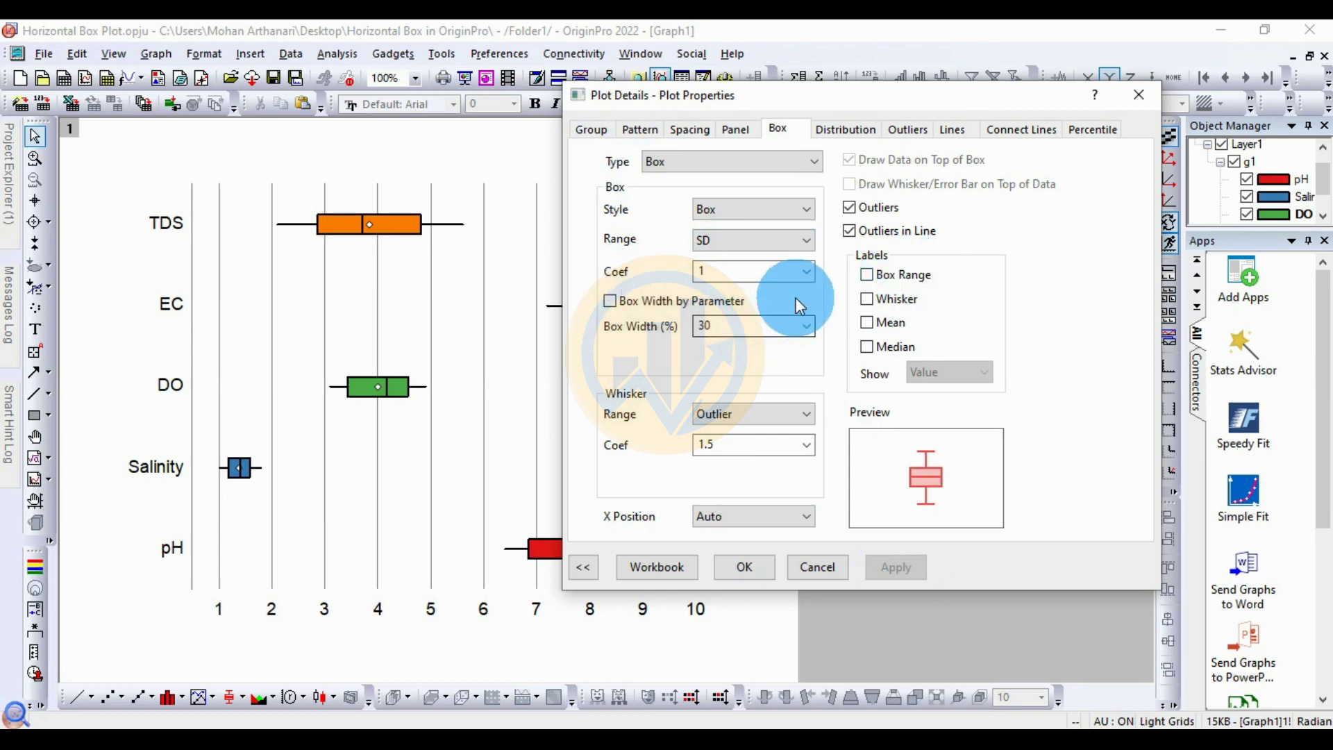
left_click(807, 271)
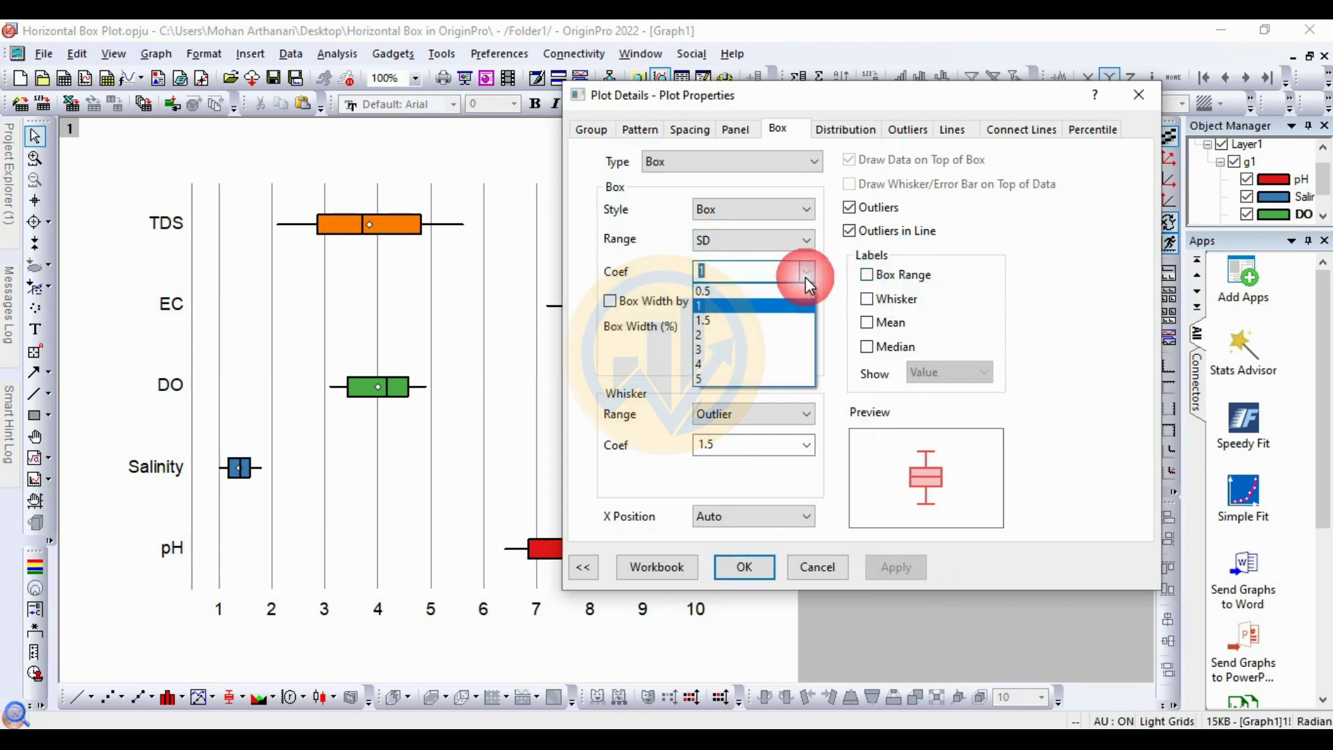
left_click(725, 335)
left_click(902, 569)
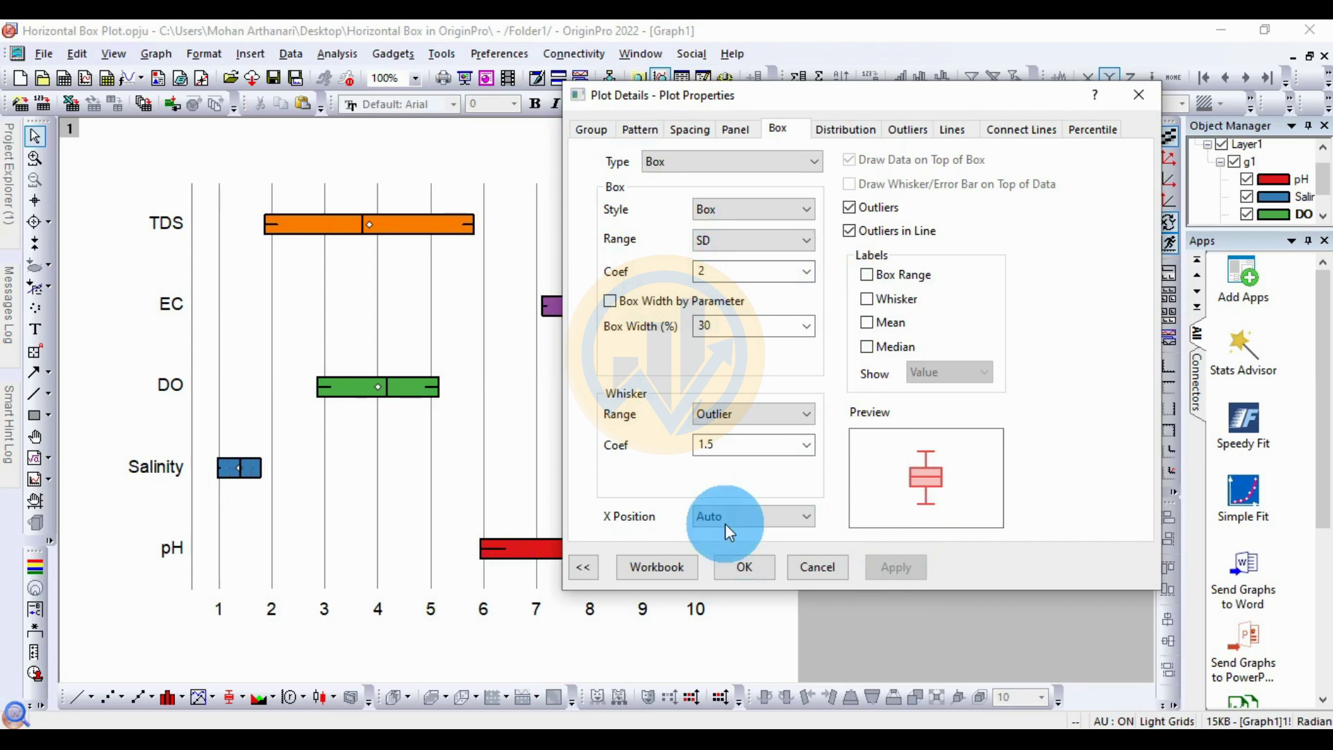
left_click(806, 272)
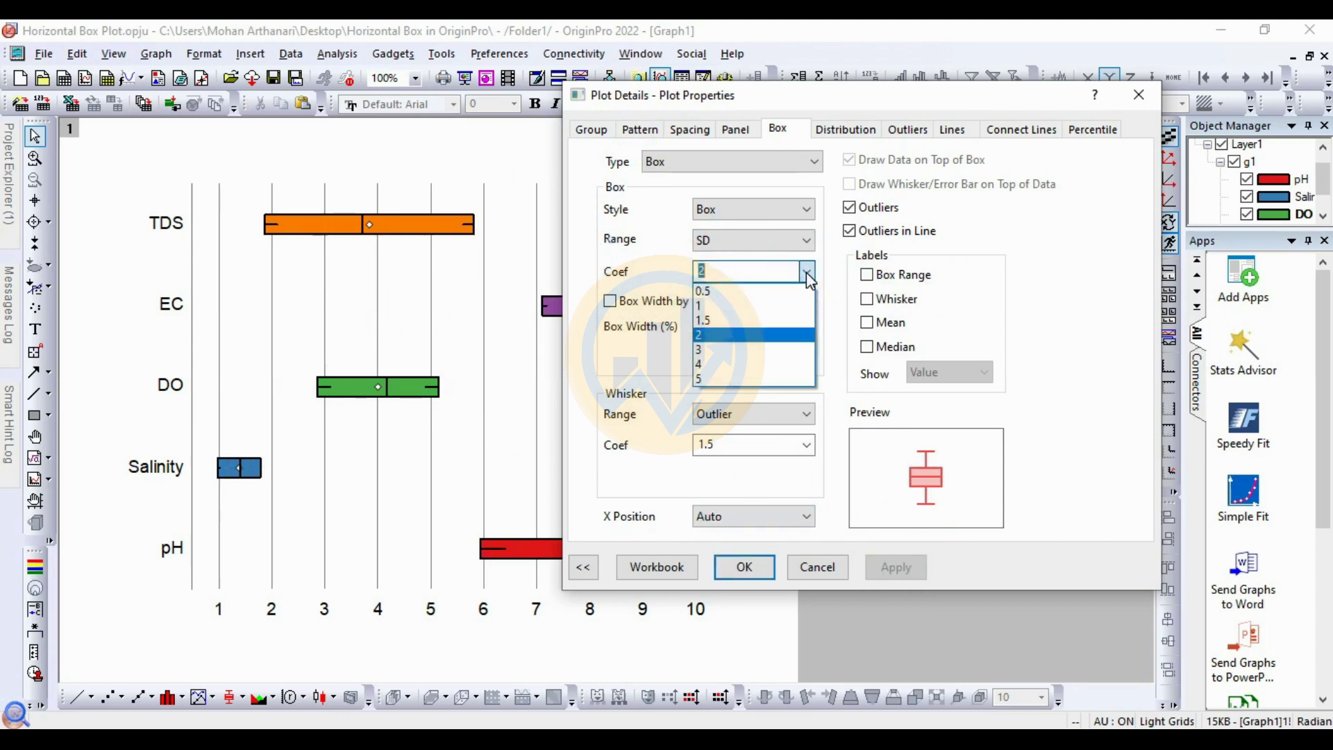
left_click(717, 320)
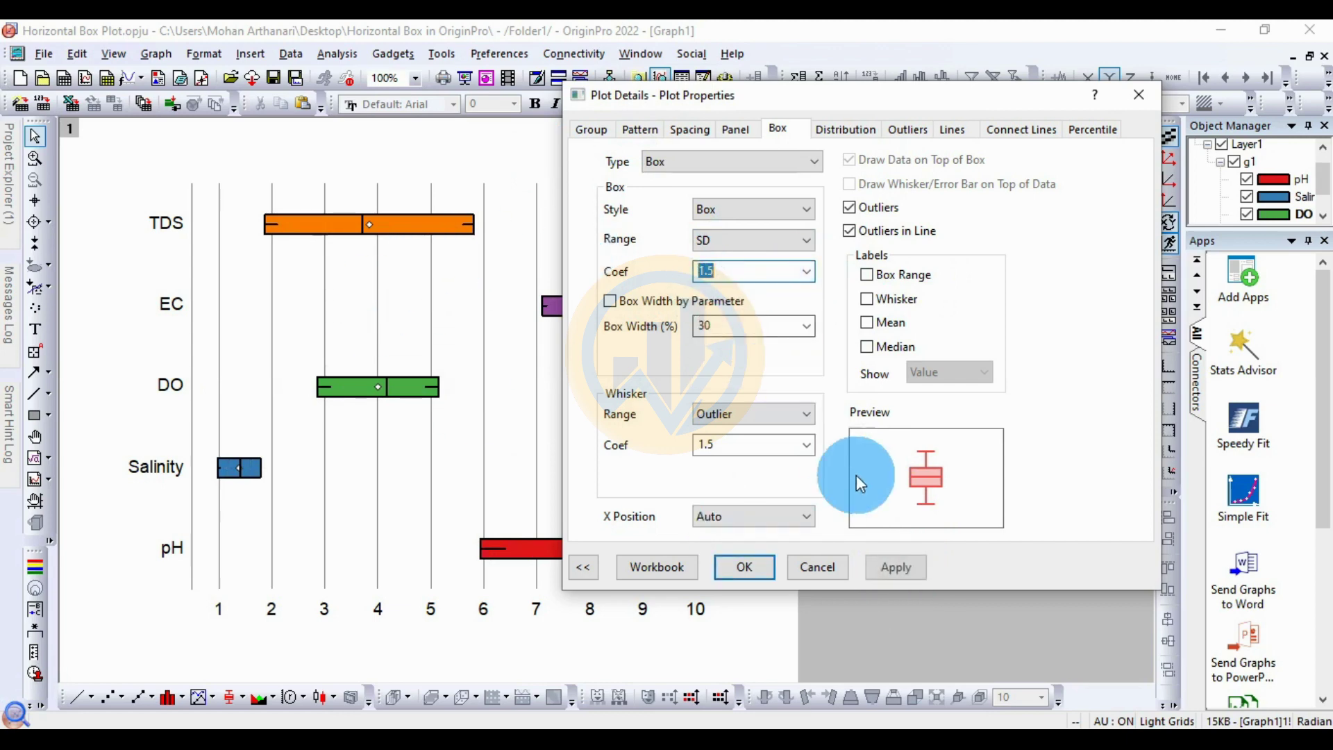
left_click(897, 567)
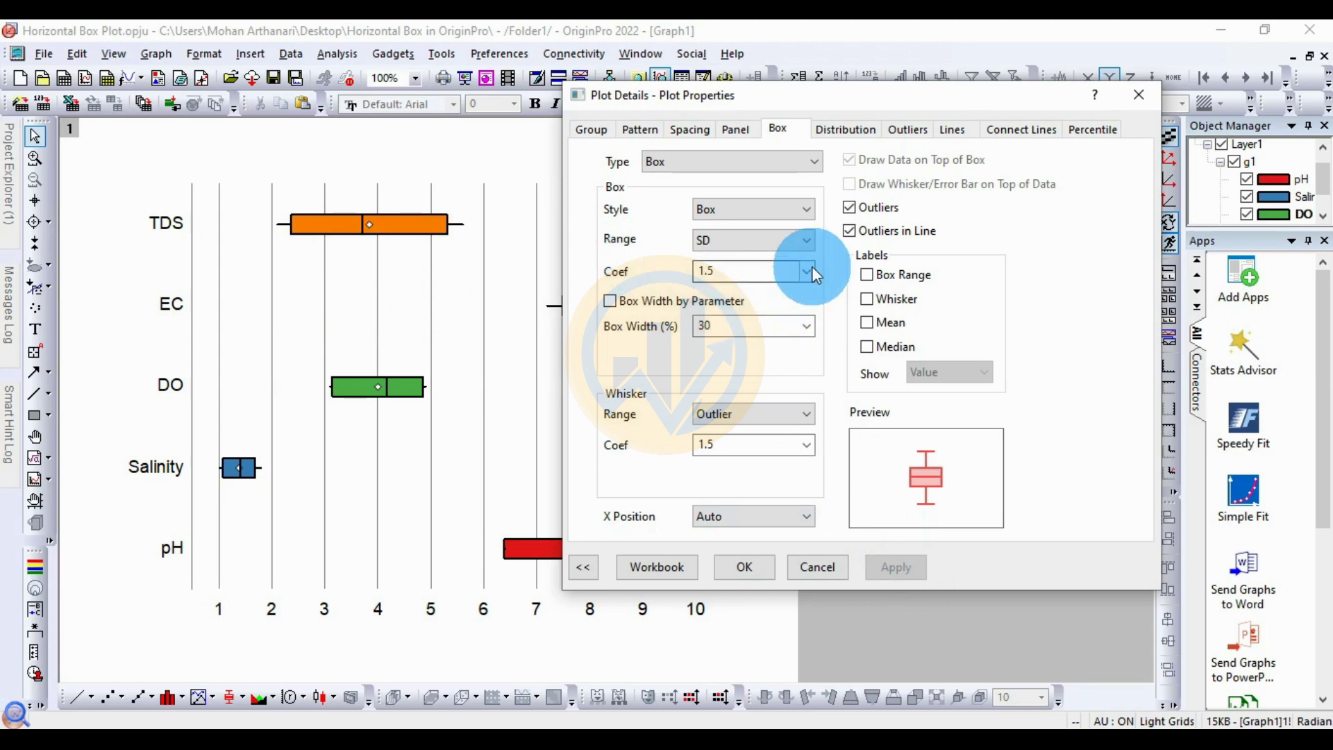
left_click(806, 271)
left_click(758, 305)
left_click(892, 566)
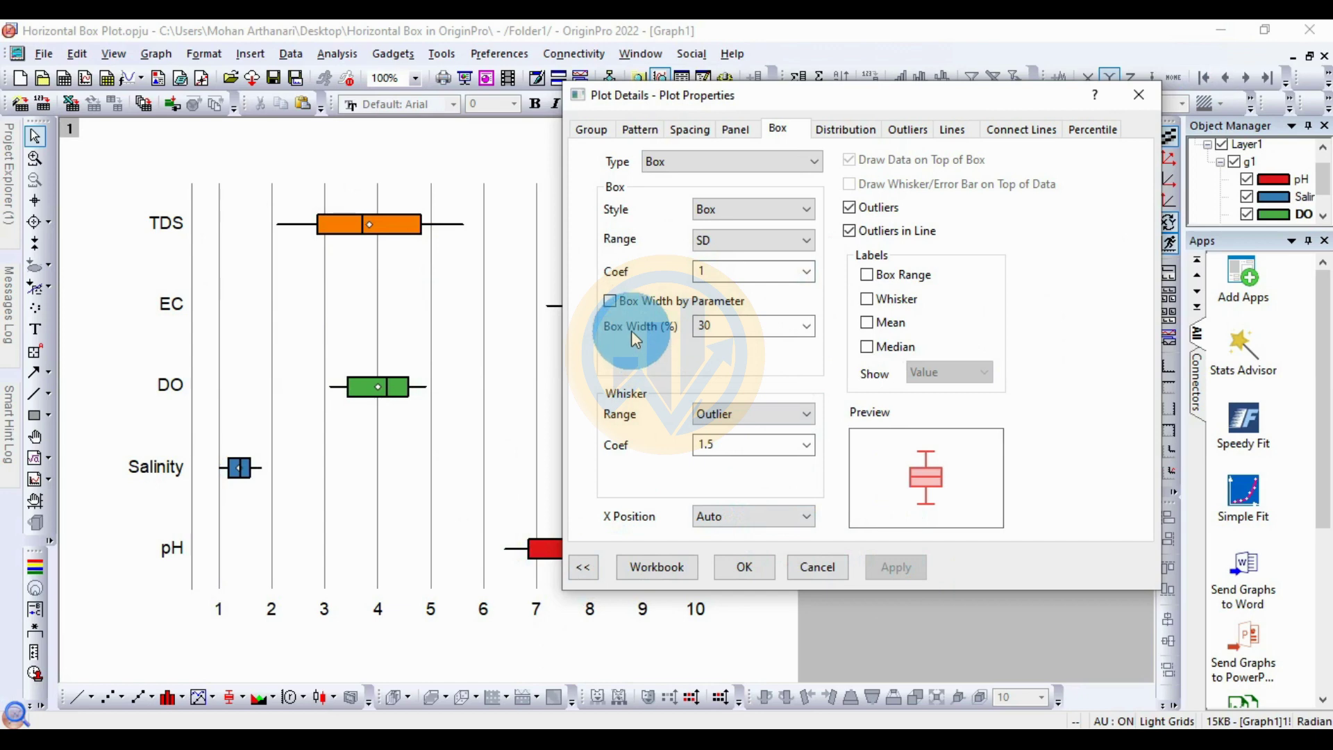
Set the box width to 50 percent and apply.
left_click(807, 327)
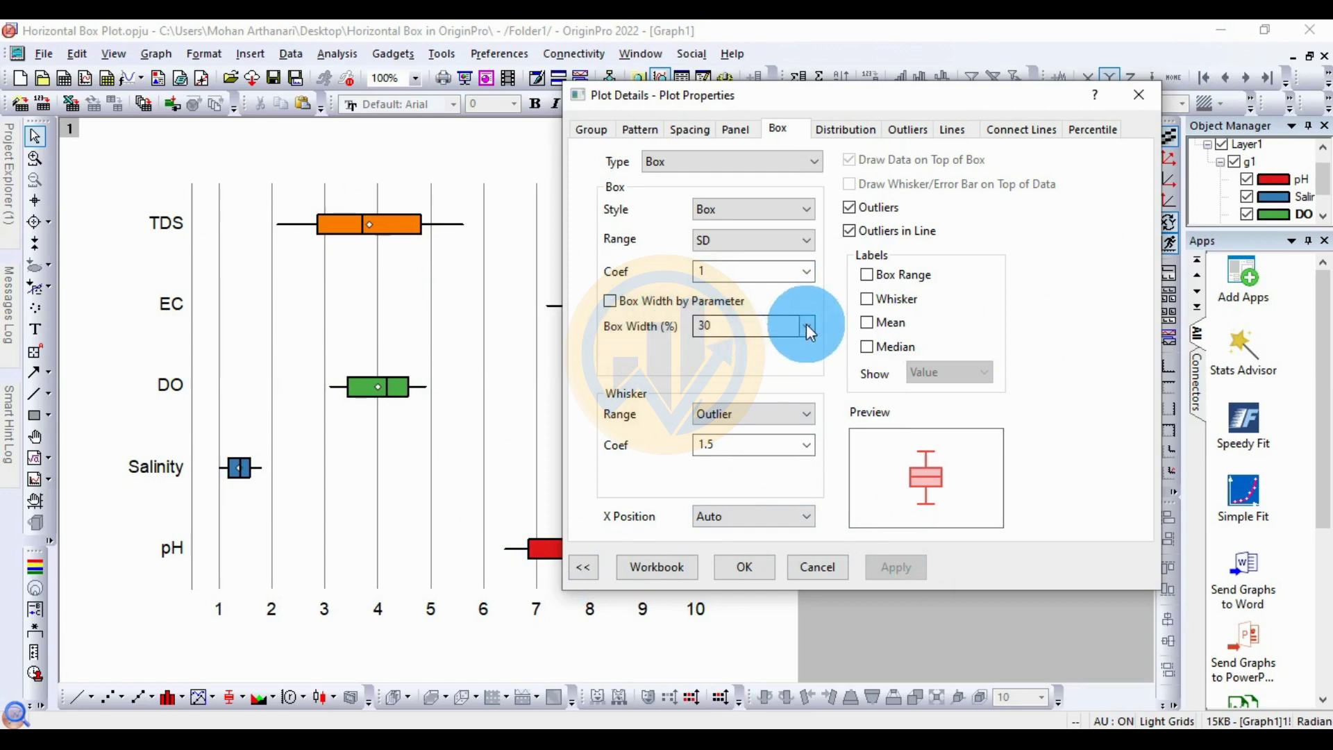
left_click(806, 323)
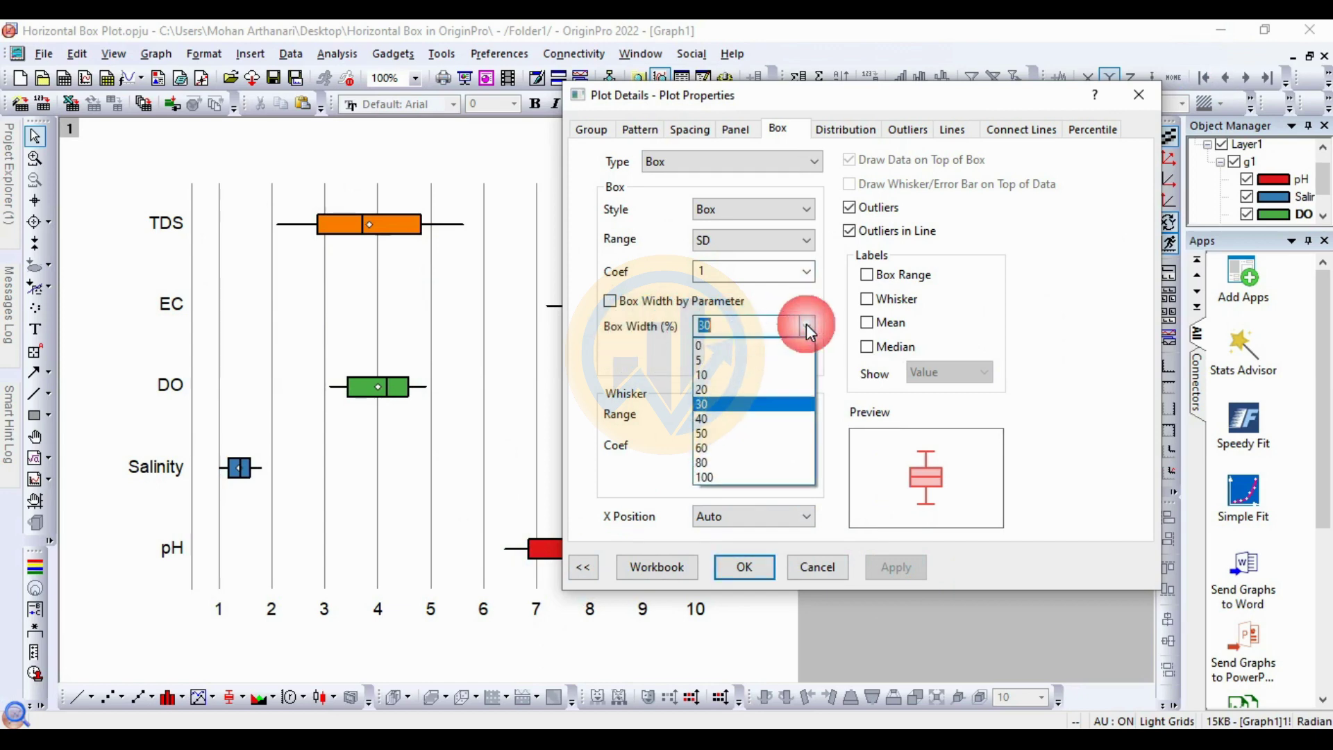
left_click(722, 427)
left_click(887, 564)
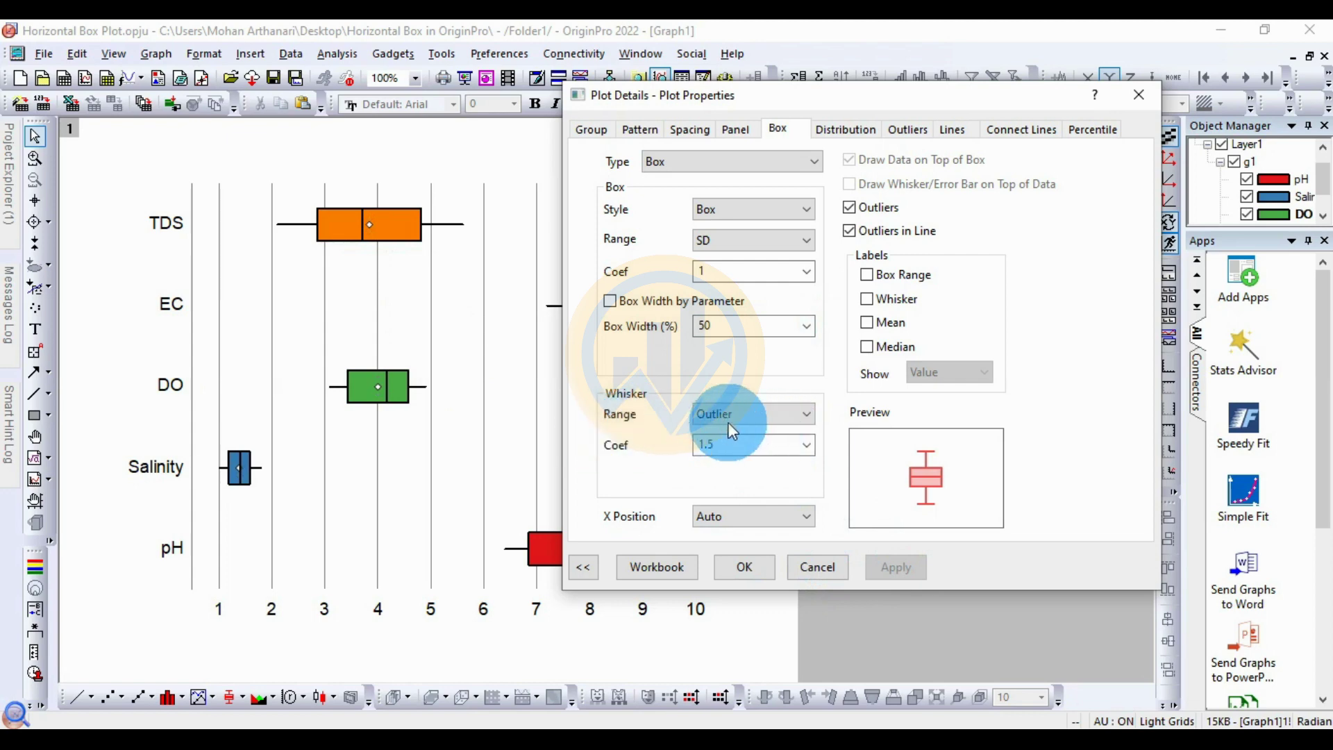
Try Min-Max and SE whisker ranges, then apply the Outlier whisker range.
left_click(789, 419)
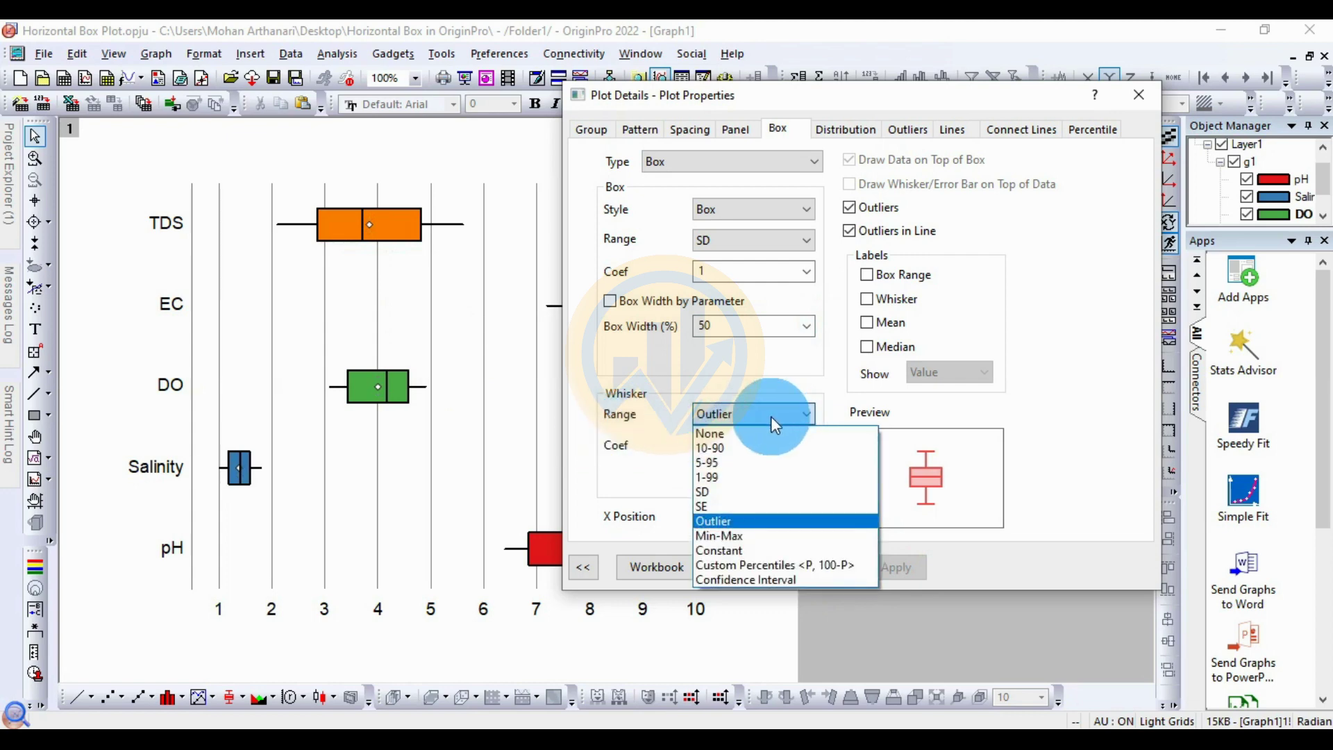
left_click(735, 534)
left_click(891, 568)
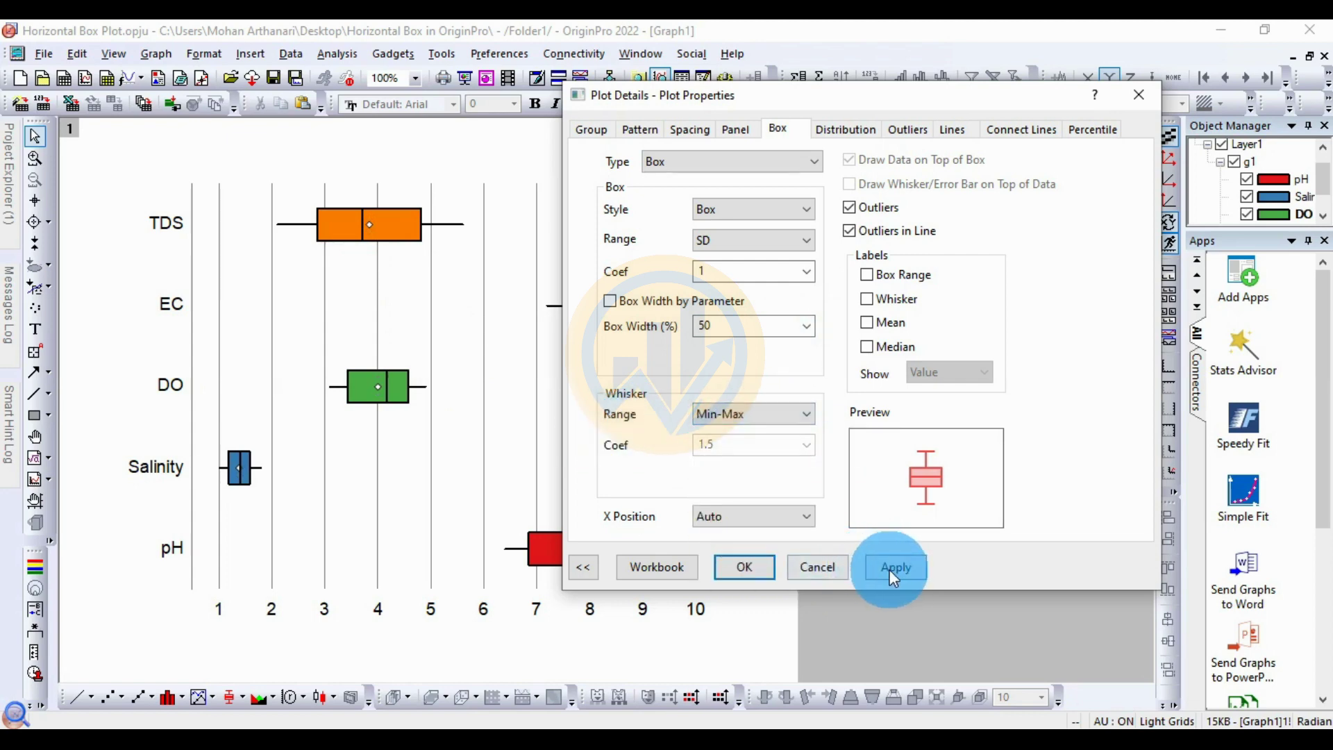
left_click(813, 413)
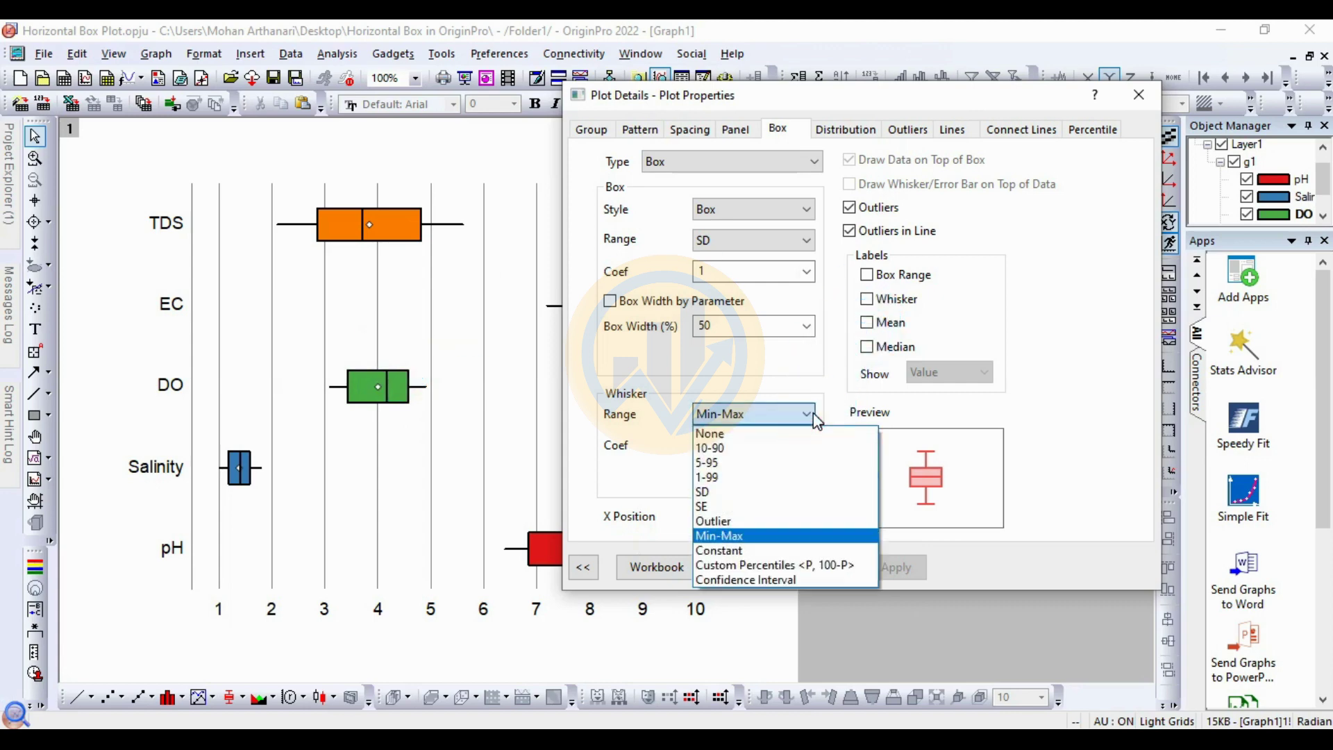
left_click(722, 507)
left_click(892, 568)
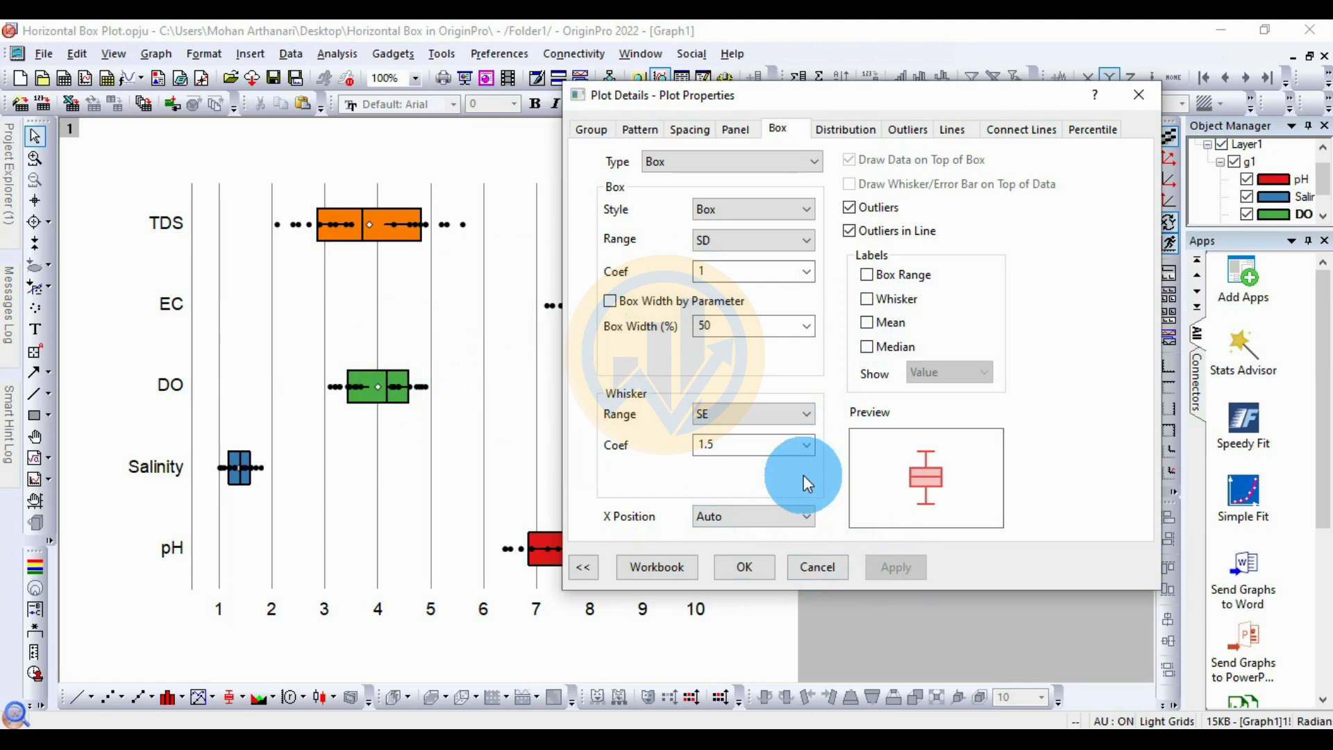
left_click(805, 412)
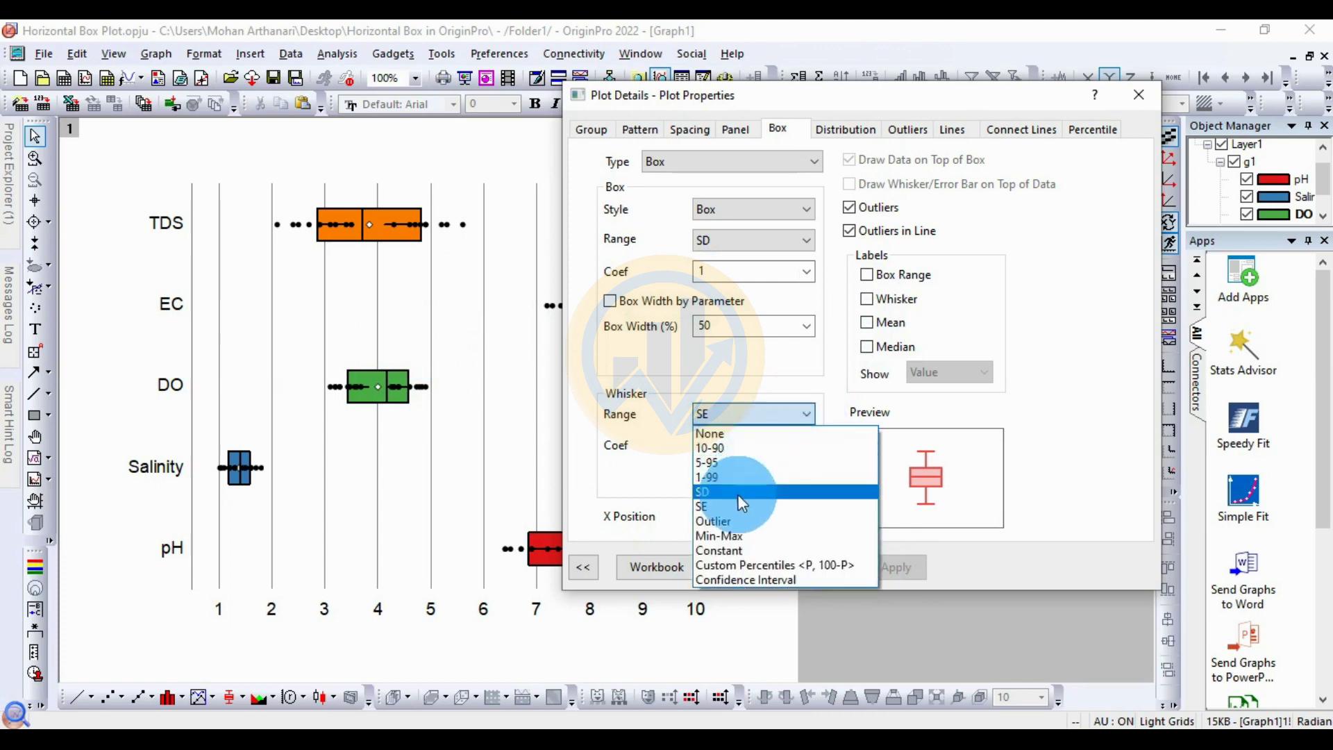
left_click(734, 521)
left_click(914, 573)
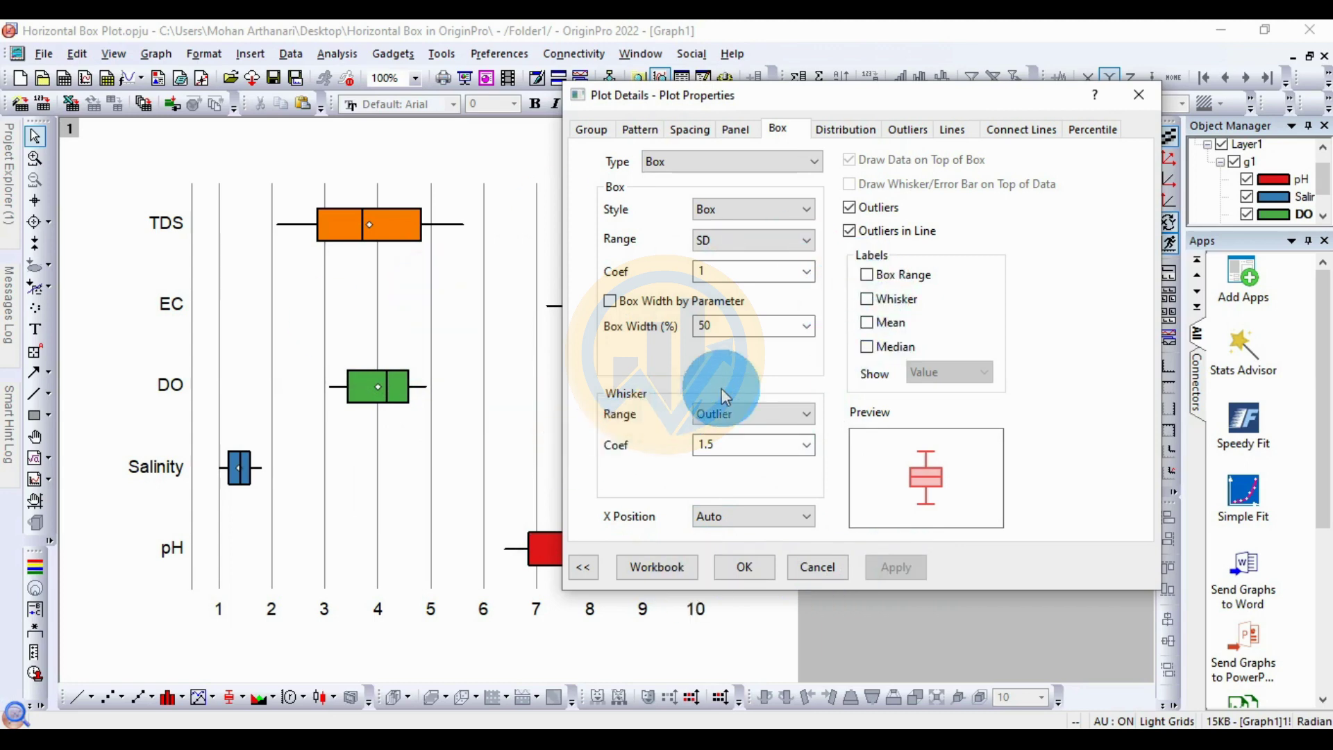
Apply Mean labels to the boxes, such as 7.766 for pH, then go to the Percentile tab.
left_click(872, 325)
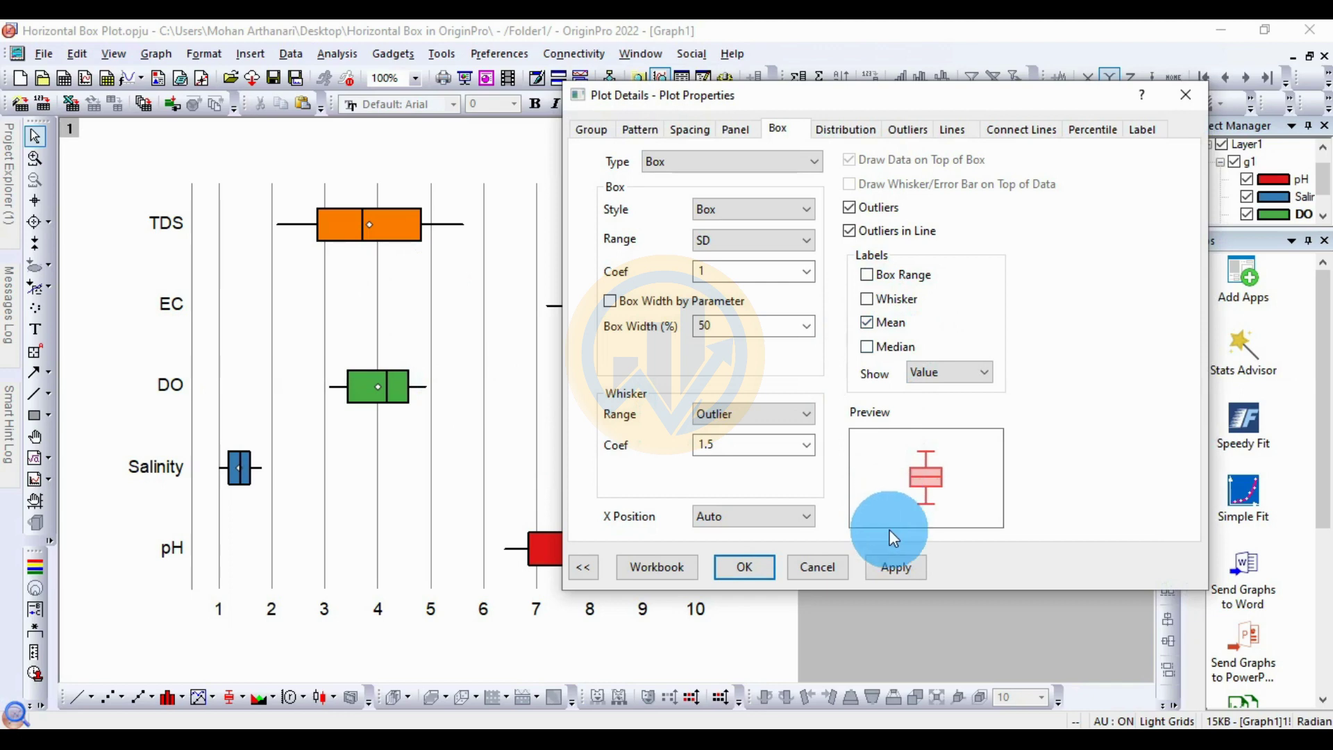
left_click(902, 567)
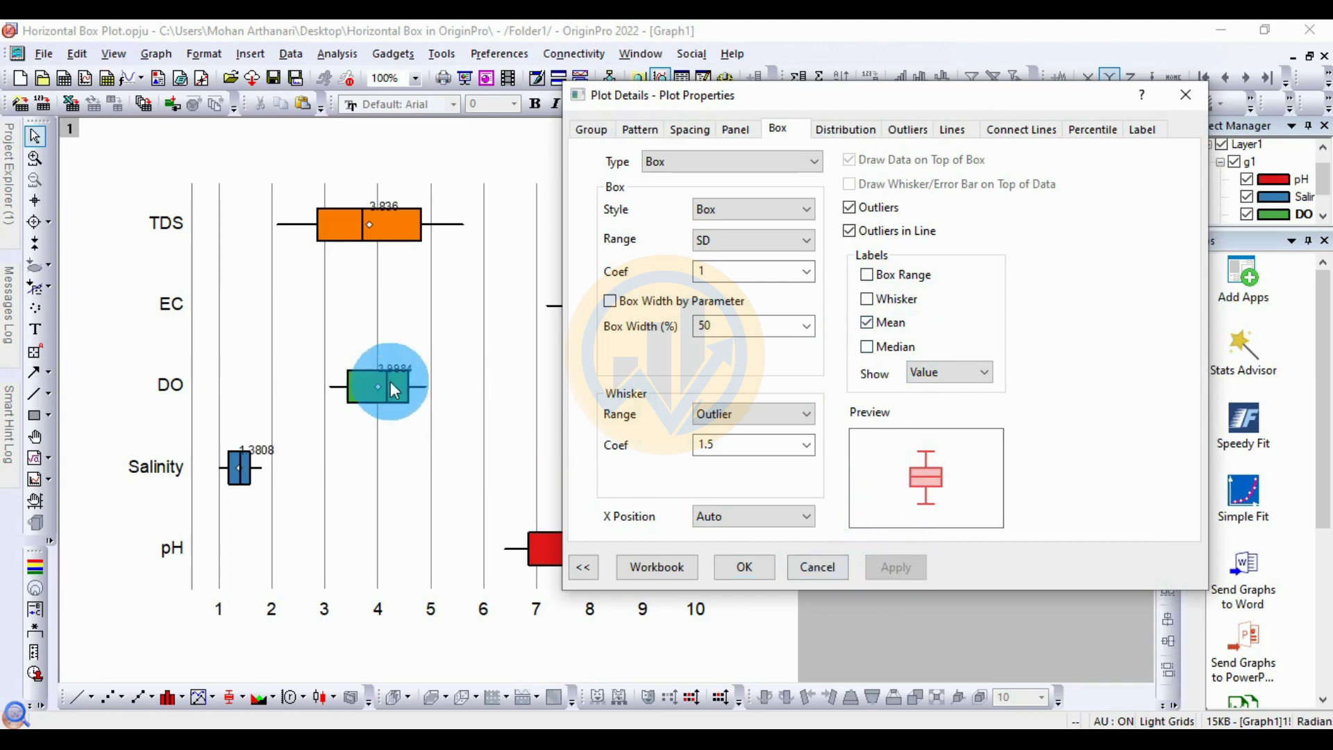
left_click(860, 132)
left_click(919, 132)
left_click(958, 132)
left_click(959, 133)
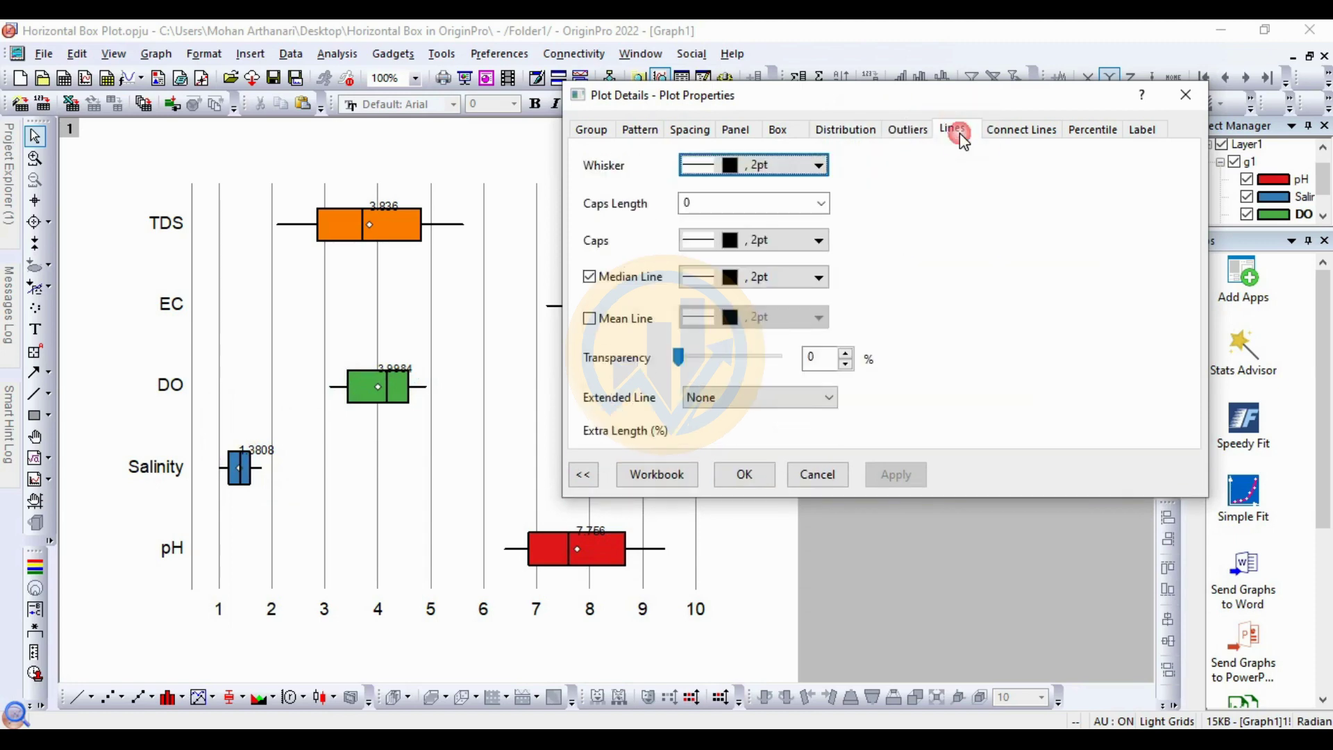
left_click(1030, 131)
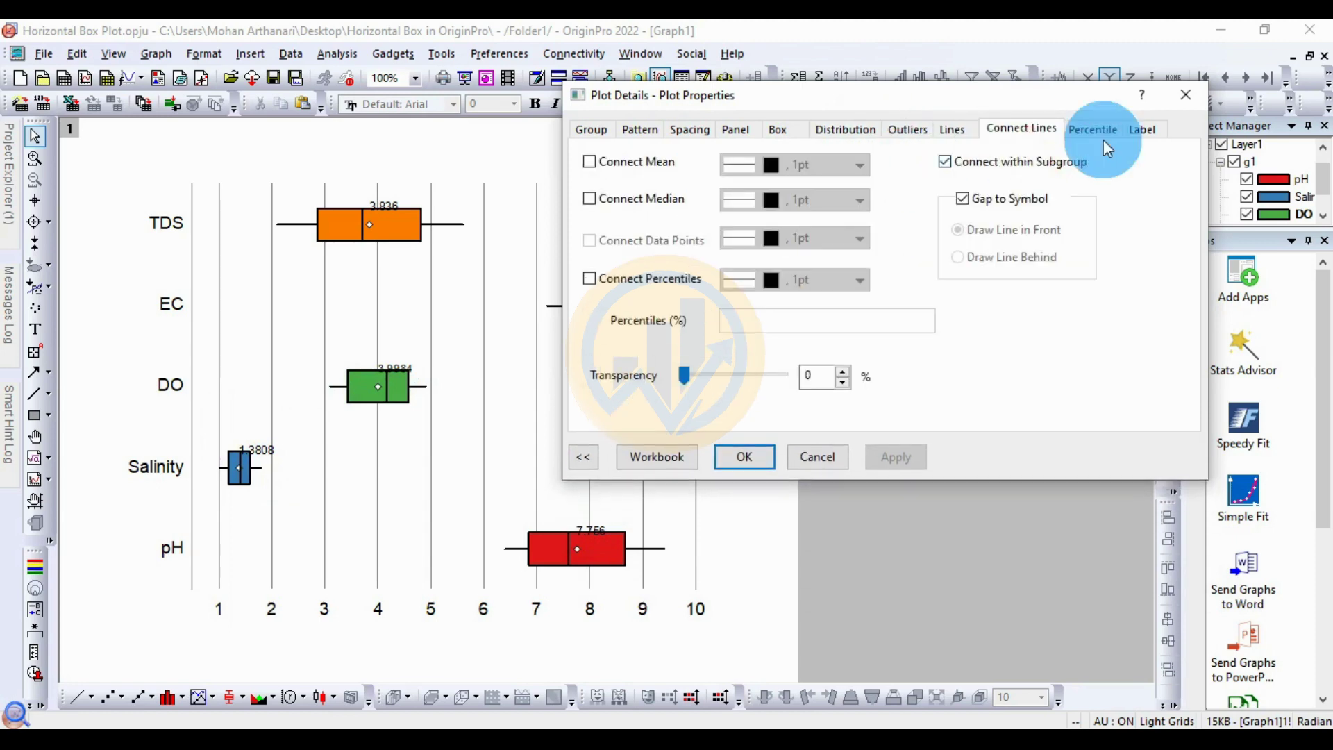
left_click(1102, 134)
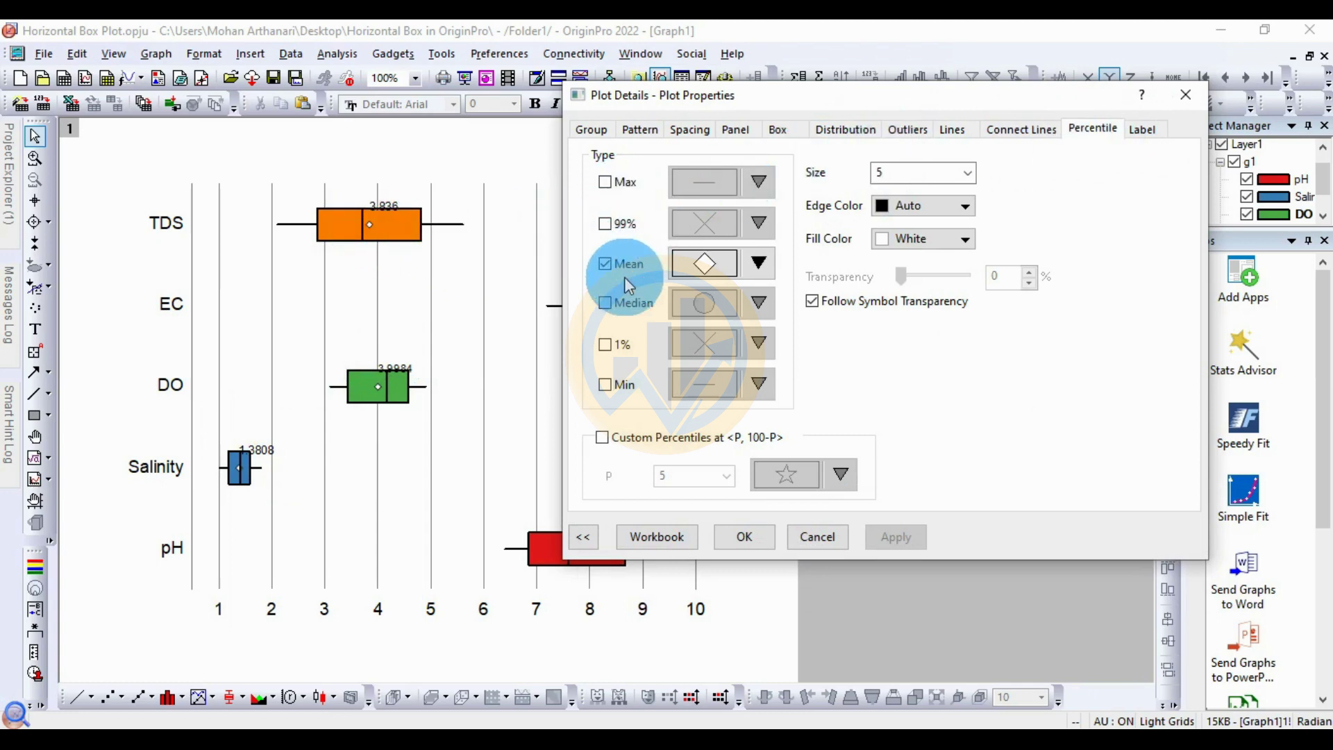
Make the mean marker a filled circle of size 12.
left_click(712, 271)
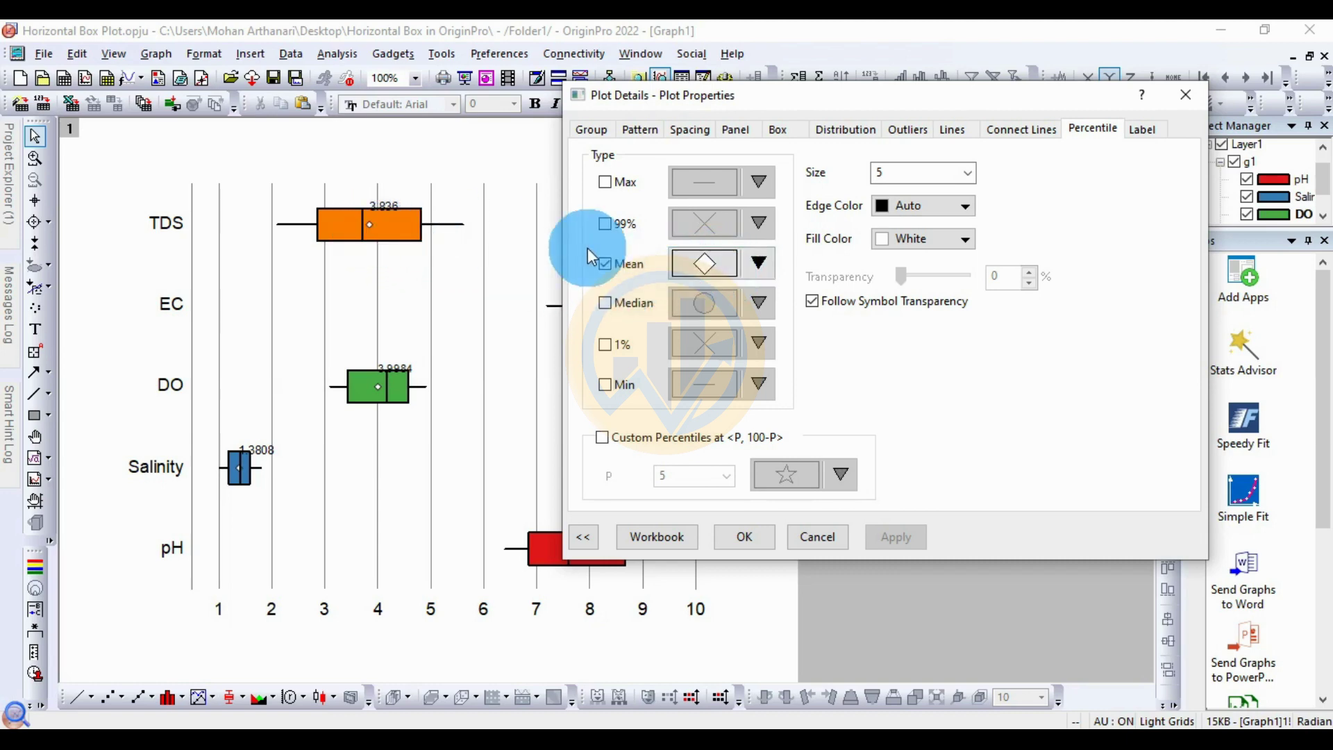
left_click(755, 264)
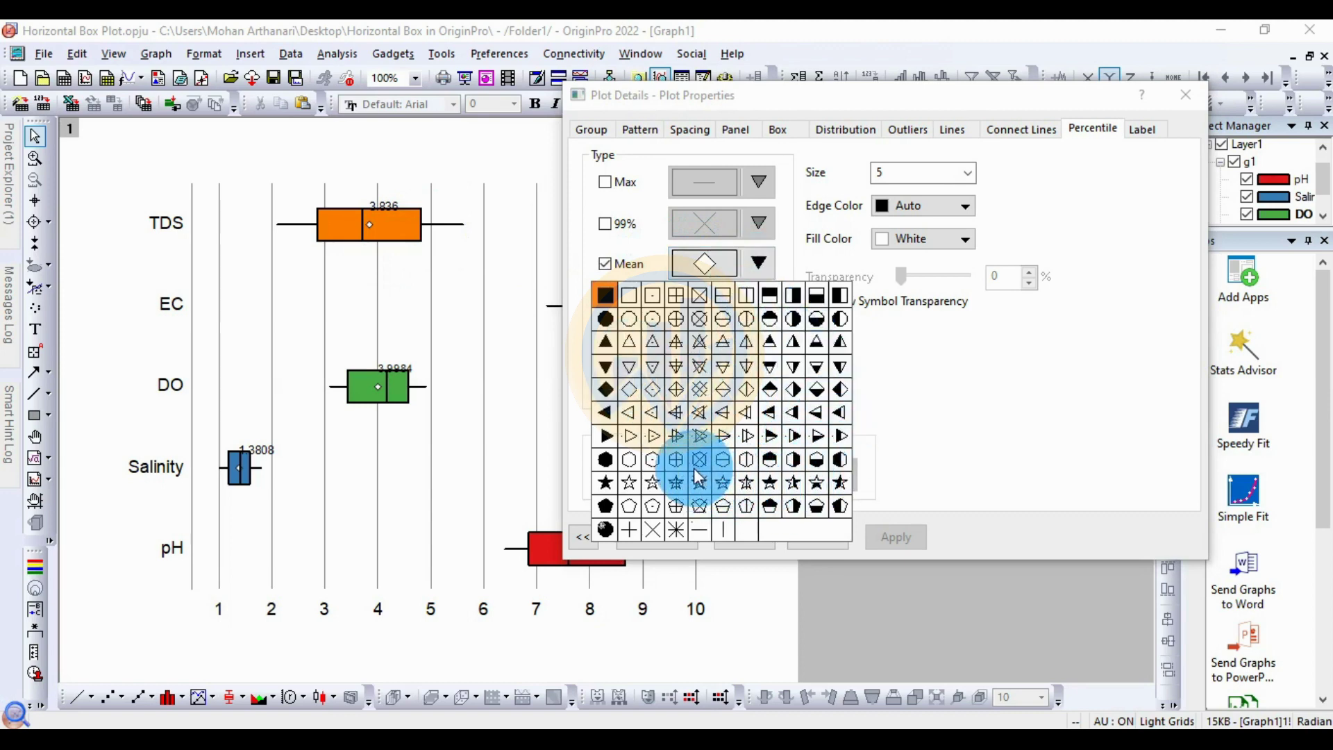
left_click(606, 324)
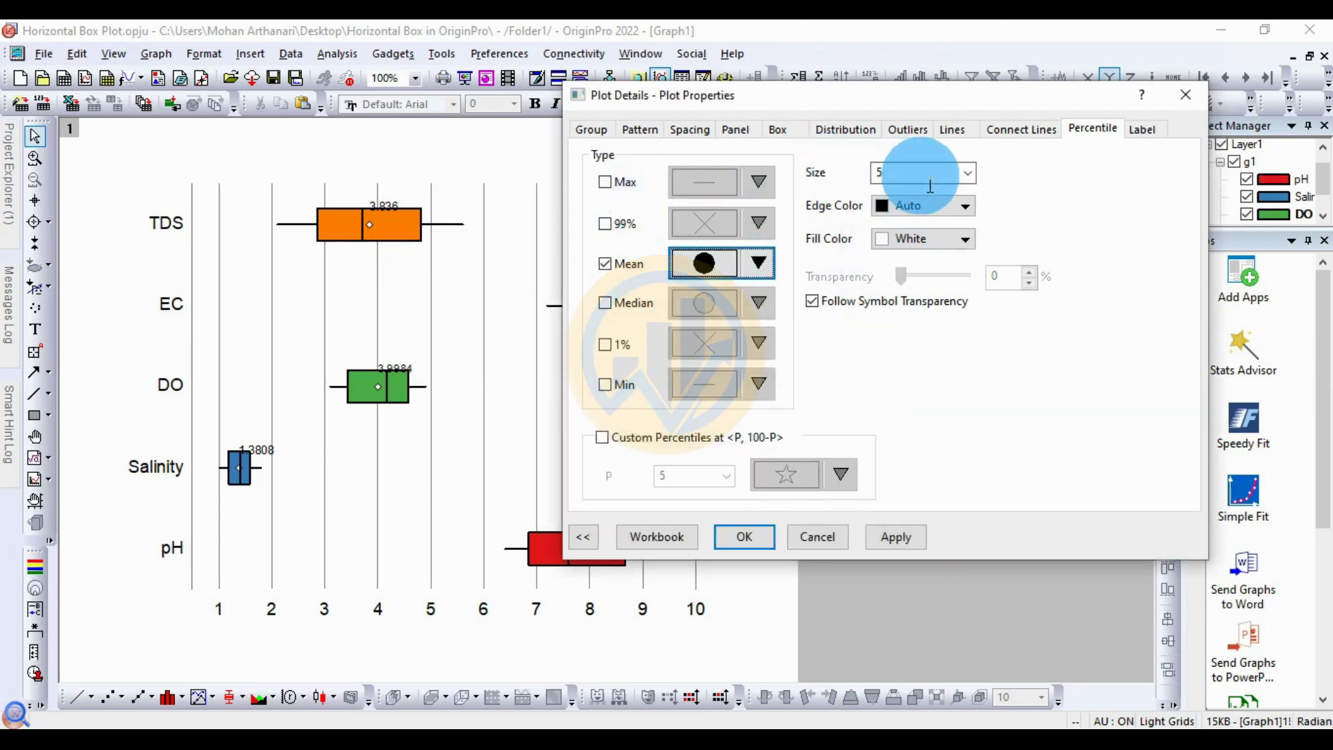
left_click(967, 173)
left_click(896, 251)
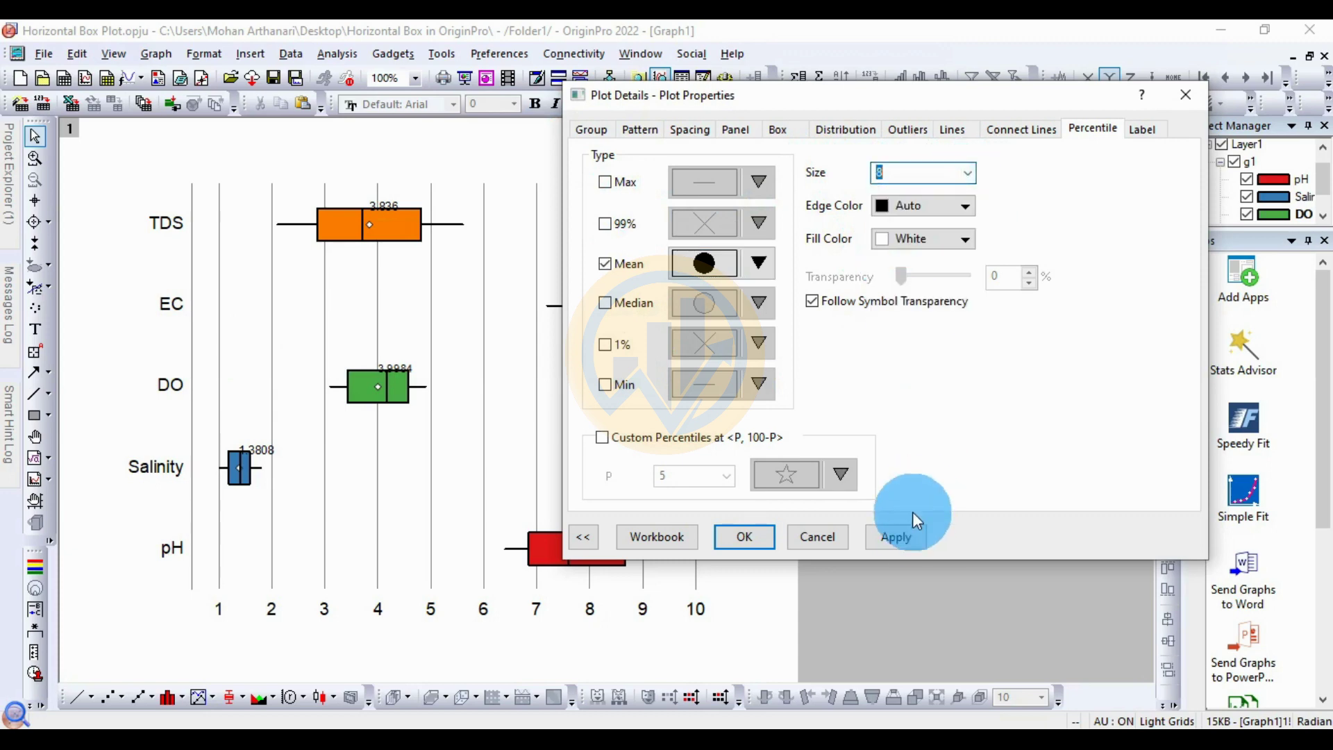
left_click(895, 536)
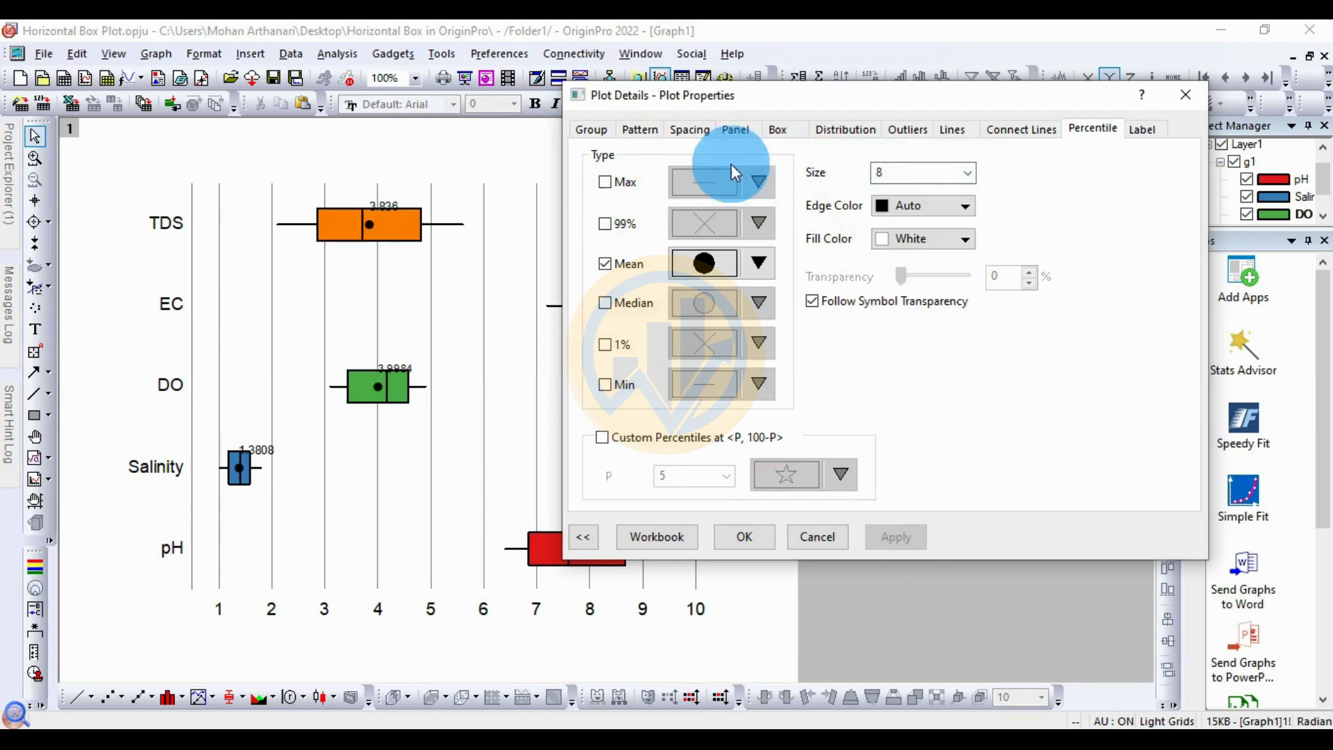
left_click(967, 173)
left_click(912, 269)
left_click(909, 535)
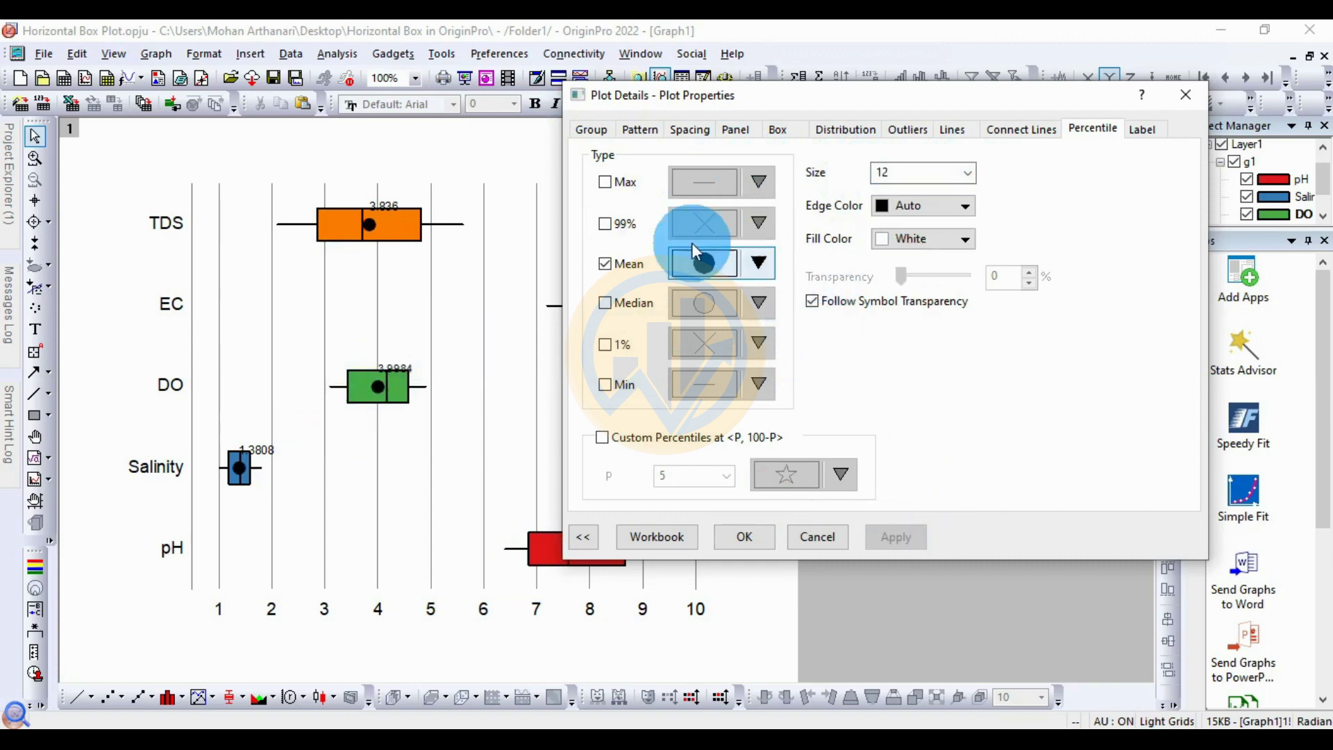
Set the mean marker edge colour to black and apply it.
left_click(940, 205)
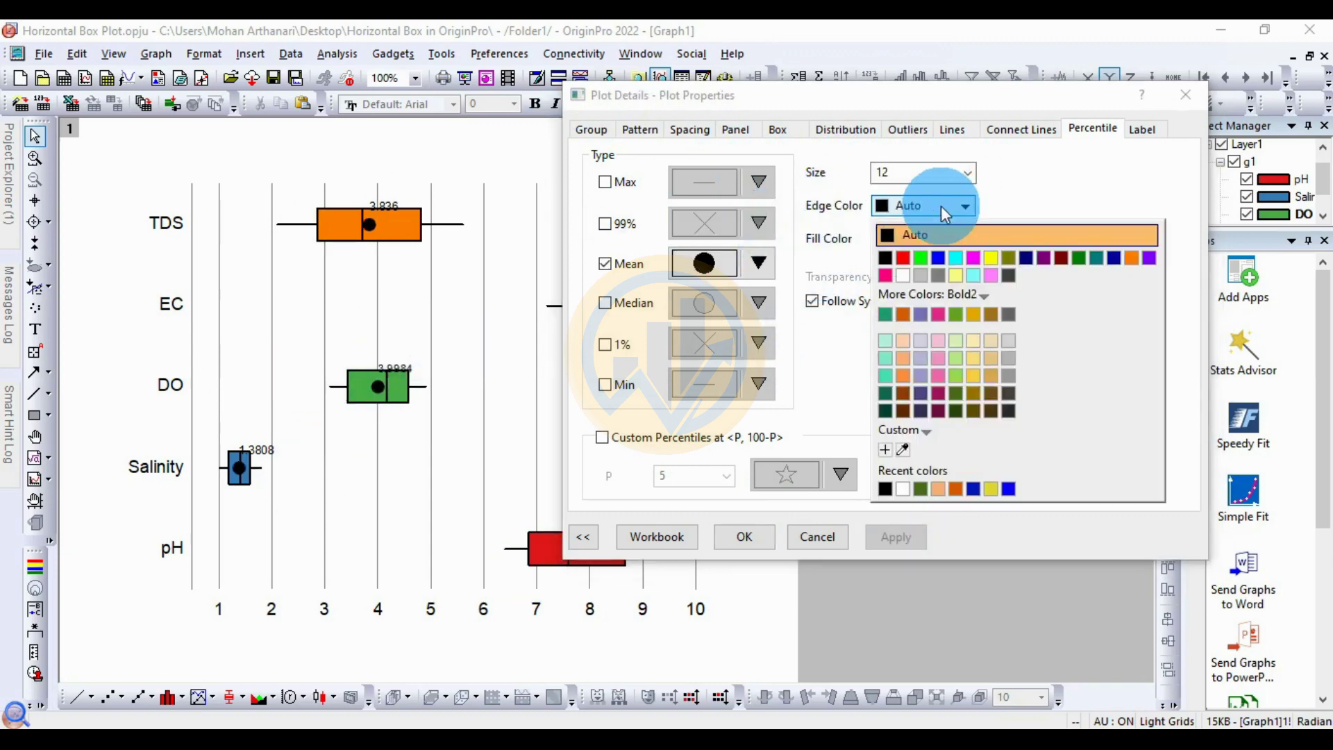
left_click(927, 266)
left_click(895, 536)
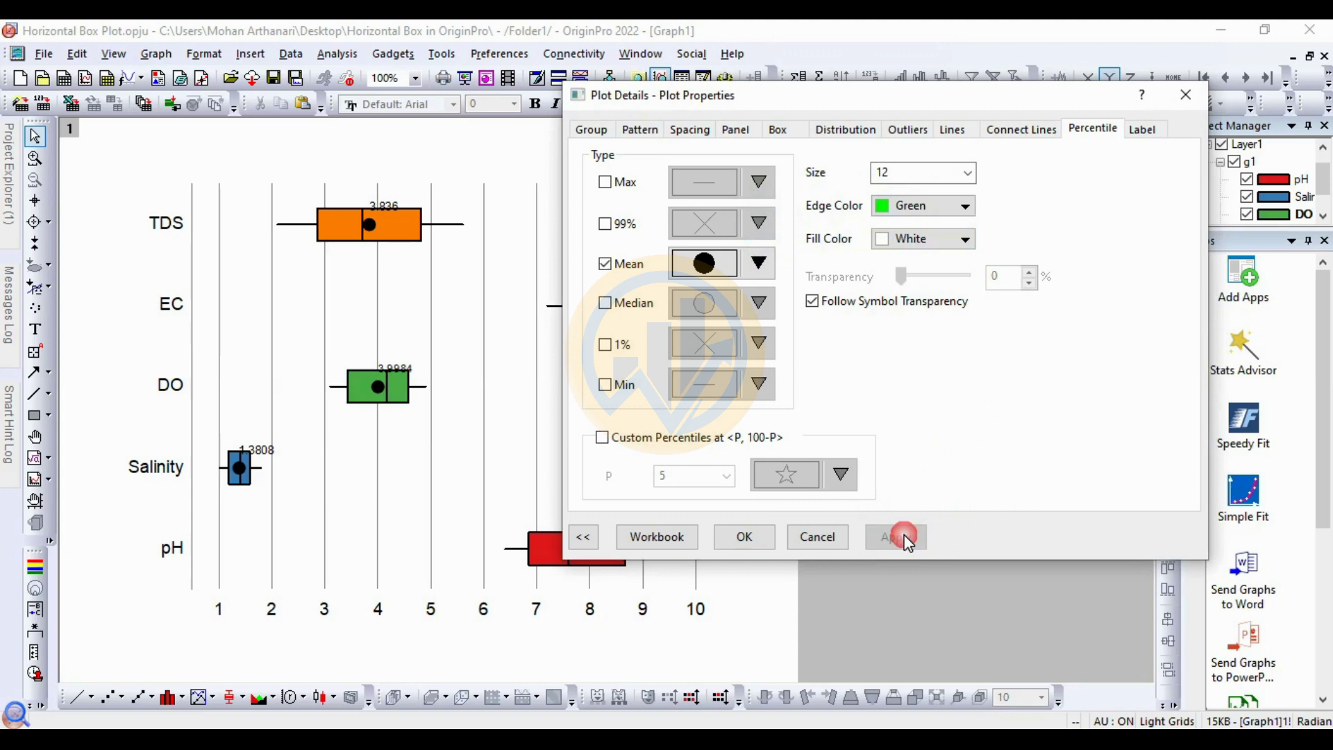
left_click(942, 207)
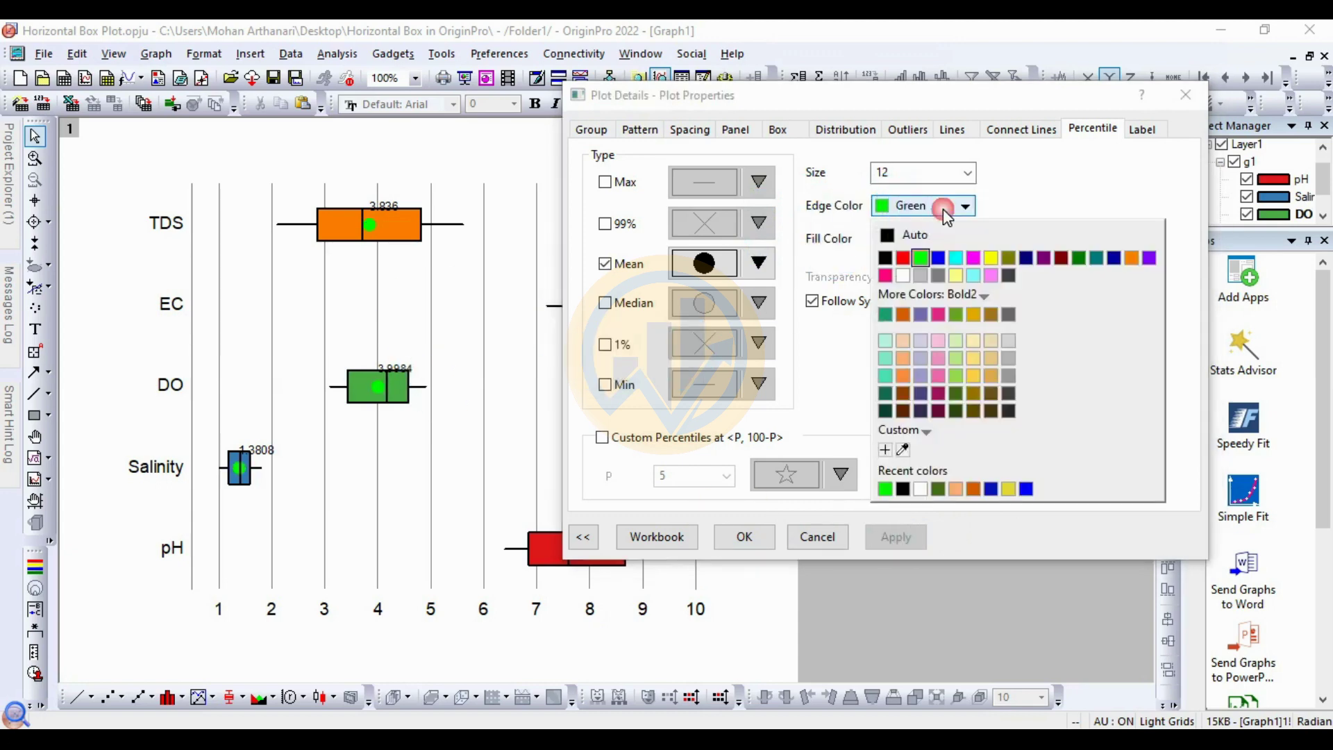
left_click(973, 258)
left_click(895, 537)
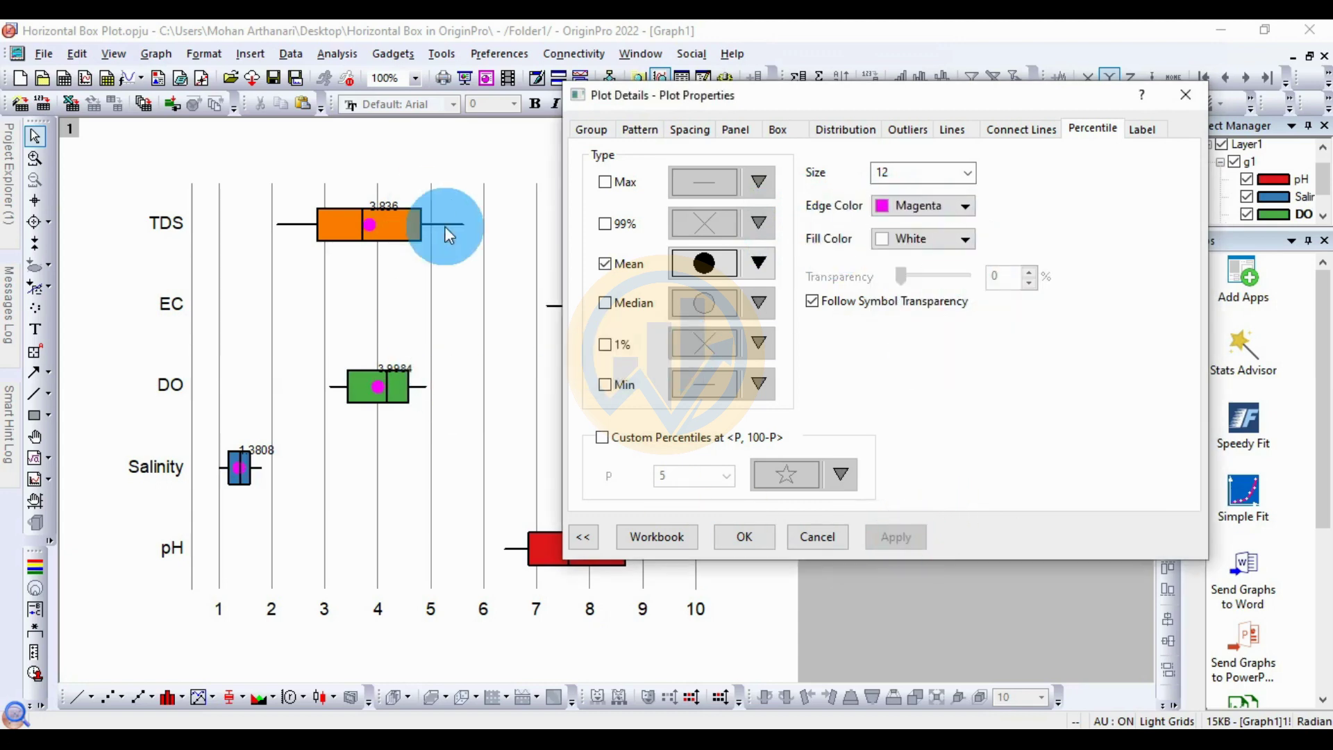
left_click(916, 205)
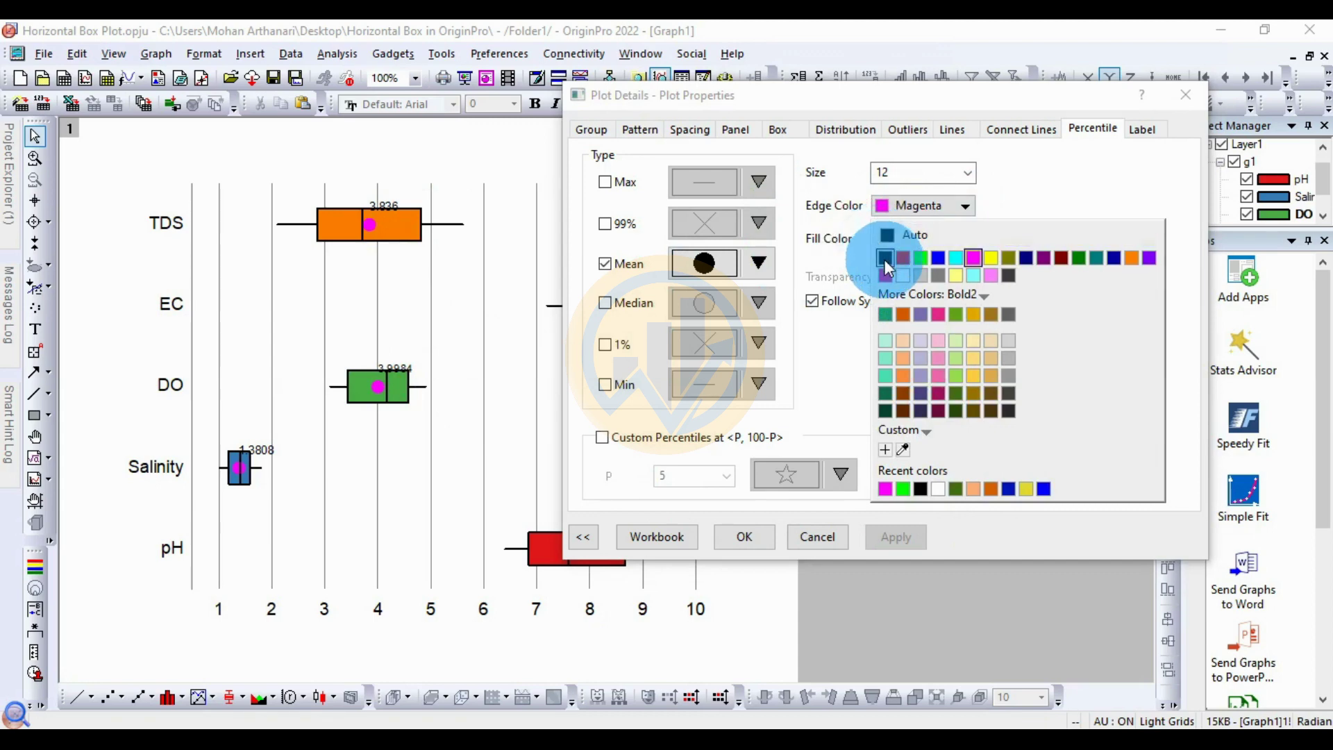
left_click(880, 258)
left_click(895, 541)
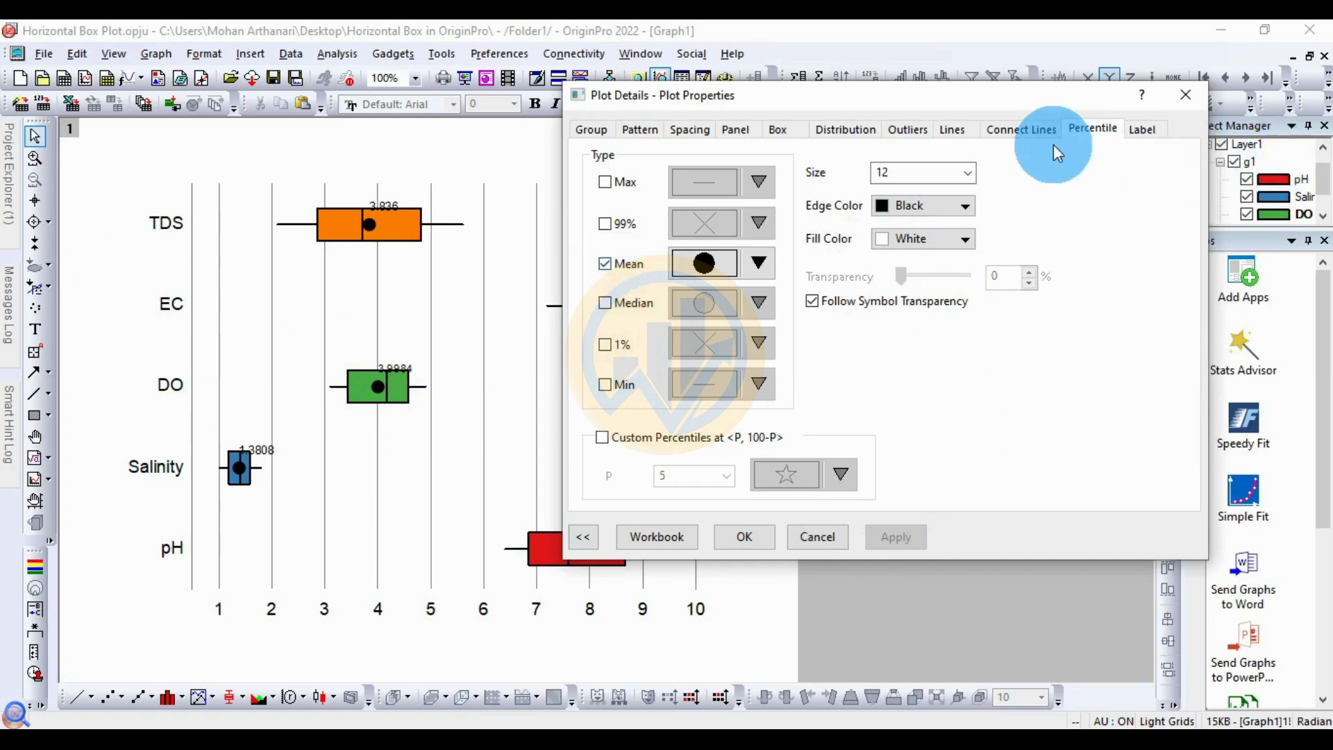
left_click(1028, 130)
left_click(966, 136)
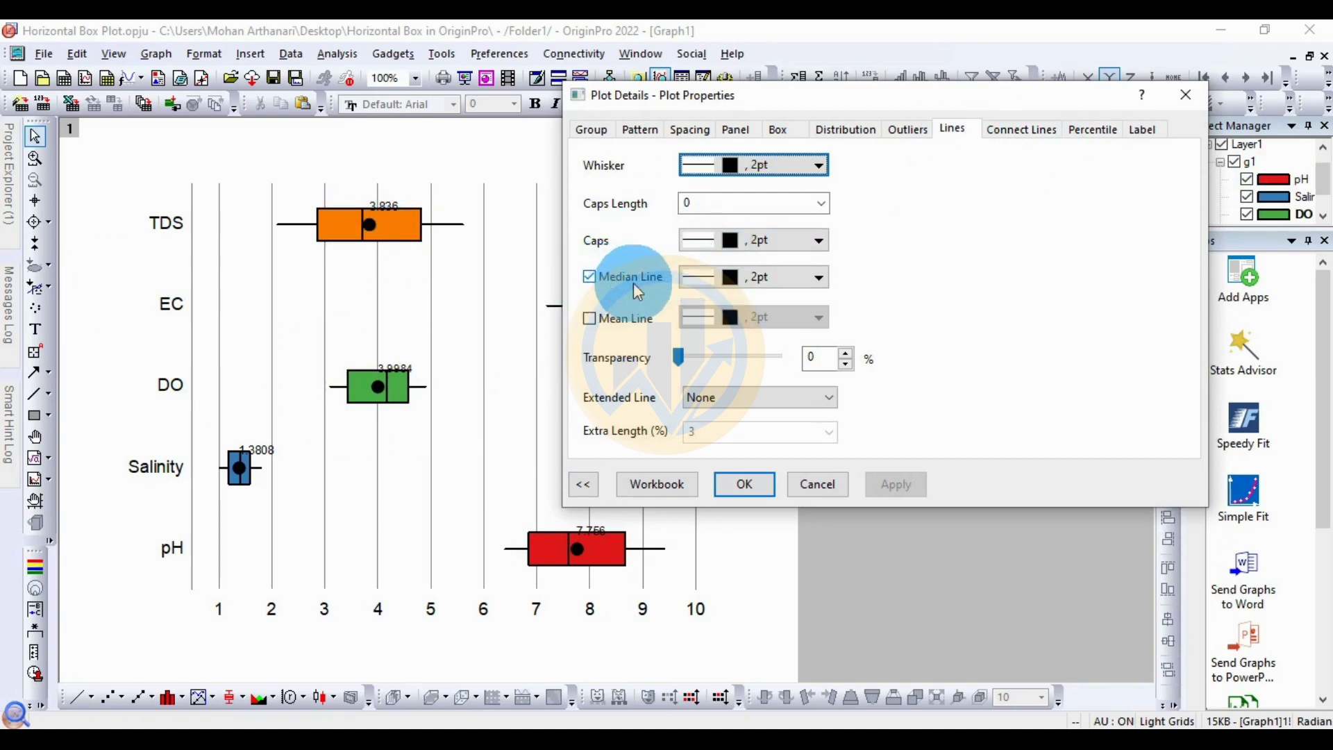
Check Mean Line and uncheck Median Line so each box shows its mean line.
left_click(590, 318)
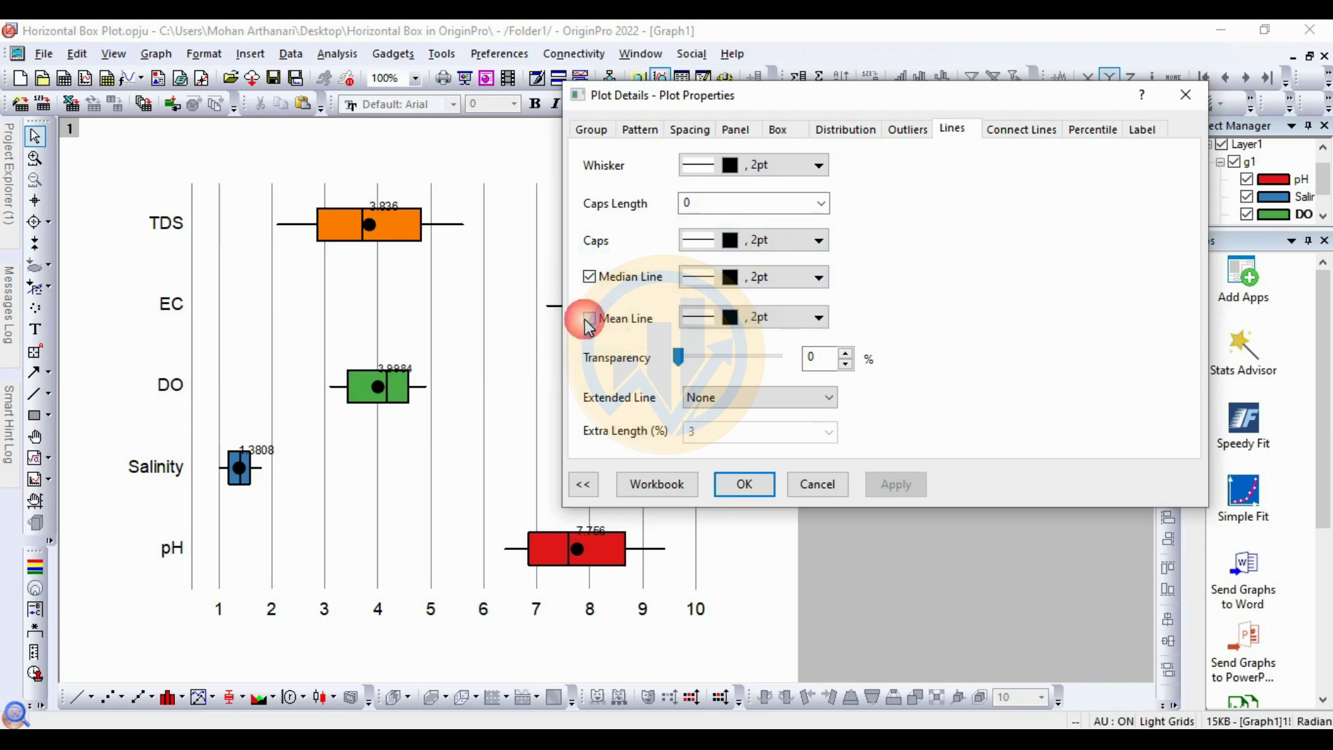
left_click(590, 278)
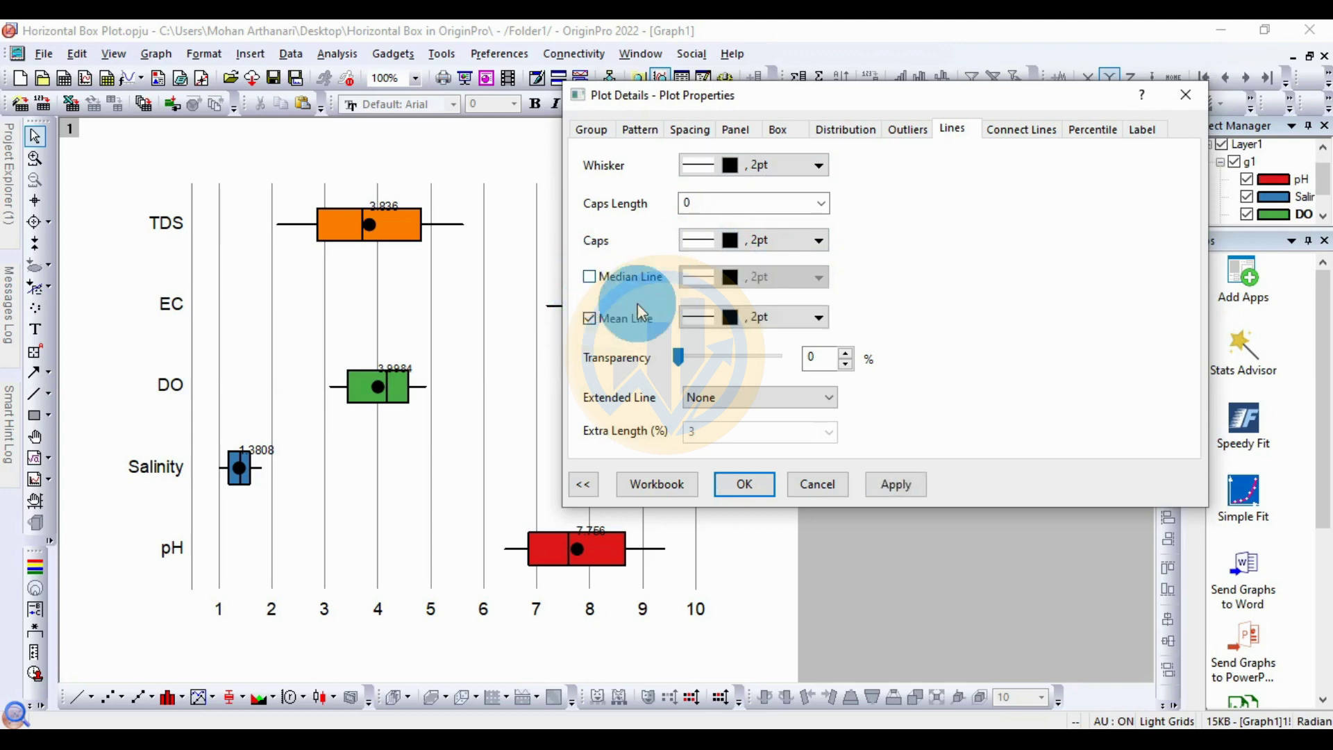
left_click(894, 483)
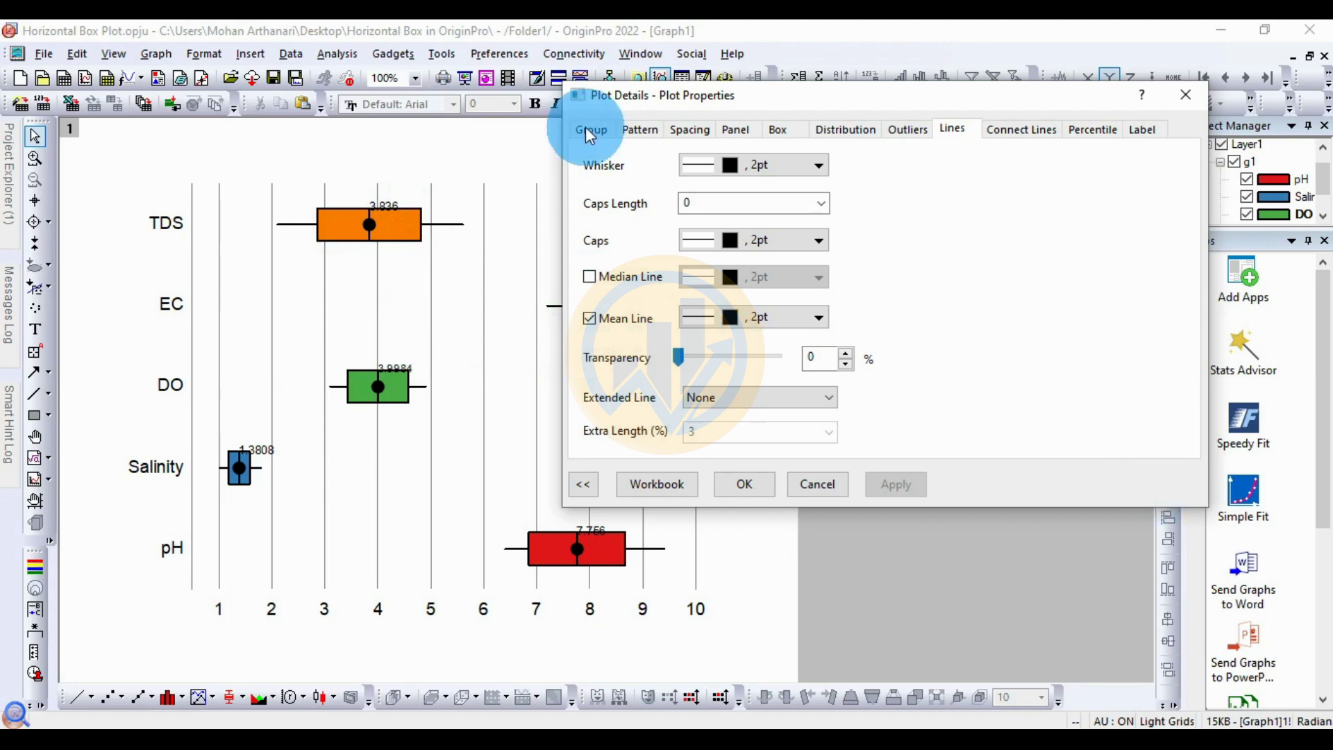
left_click(1142, 130)
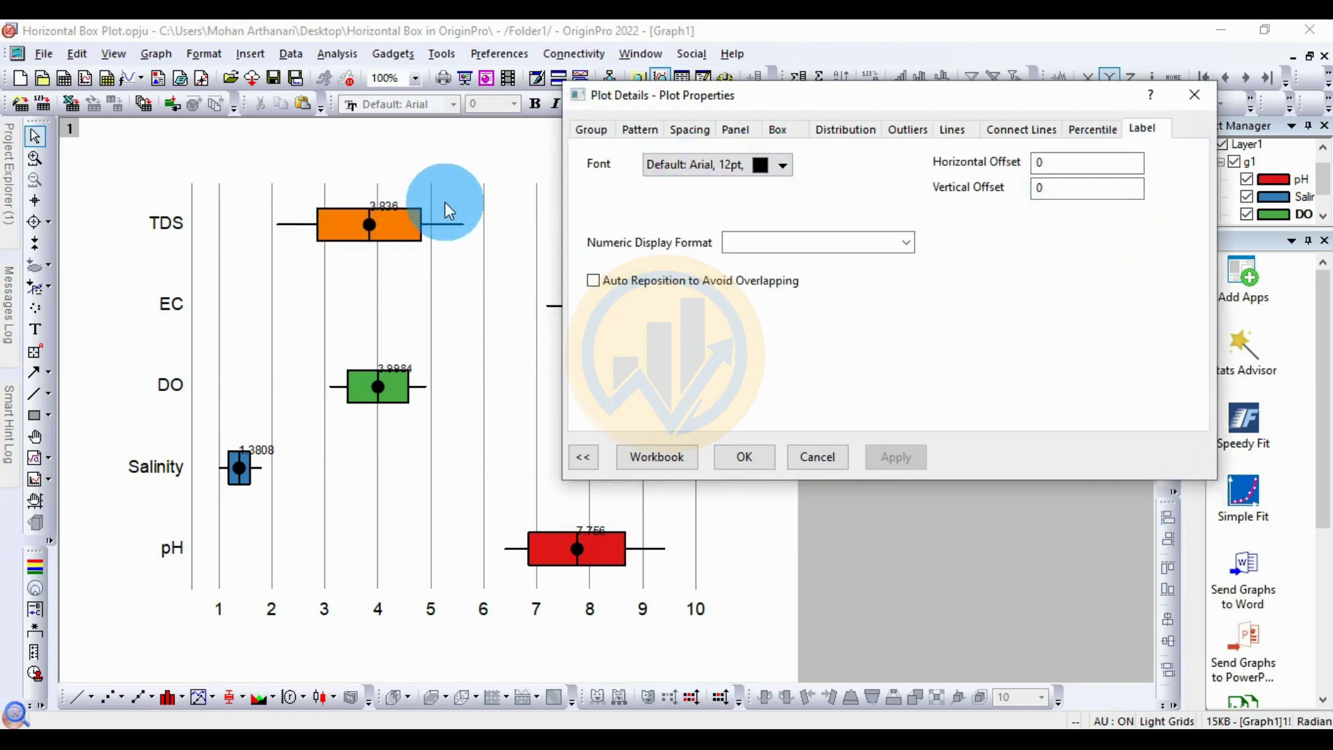
Set the mean label font to Times New Roman, size 16, bold.
left_click(763, 166)
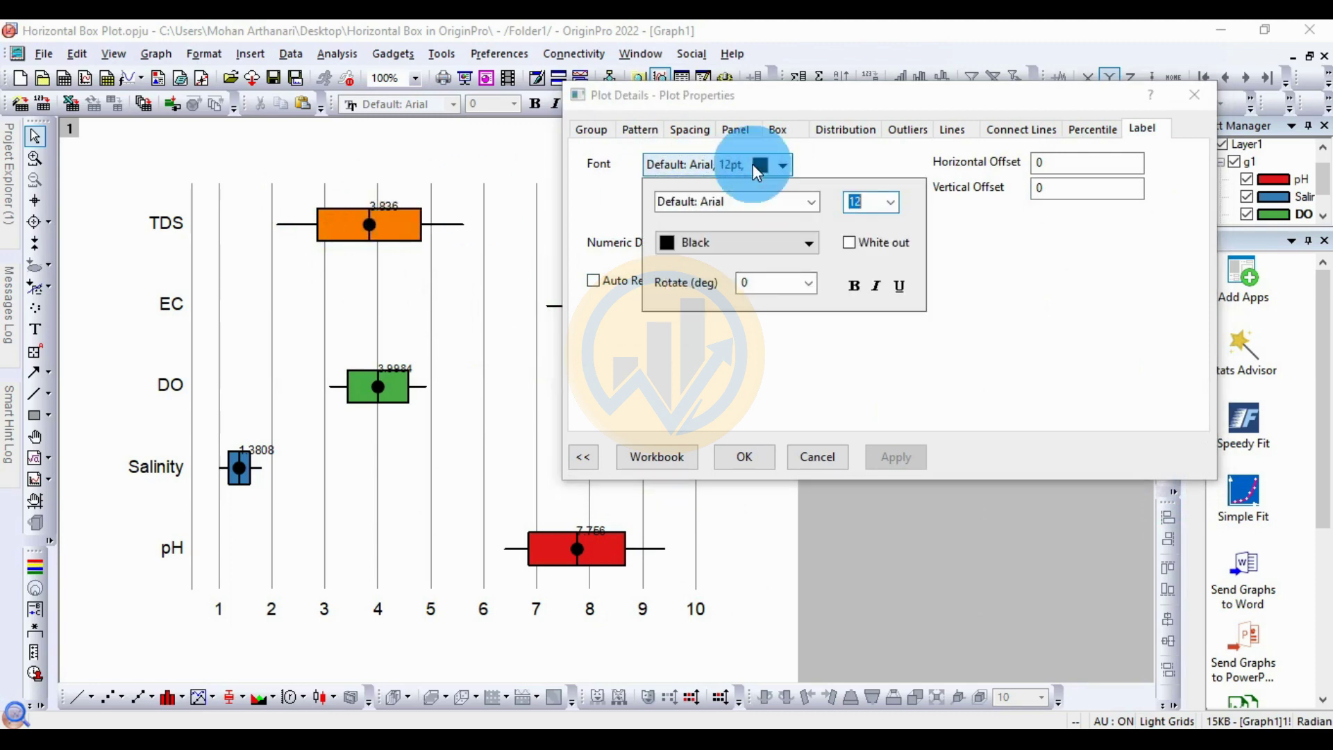
left_click(812, 202)
scroll(802, 237, "up", 1)
left_click(746, 234)
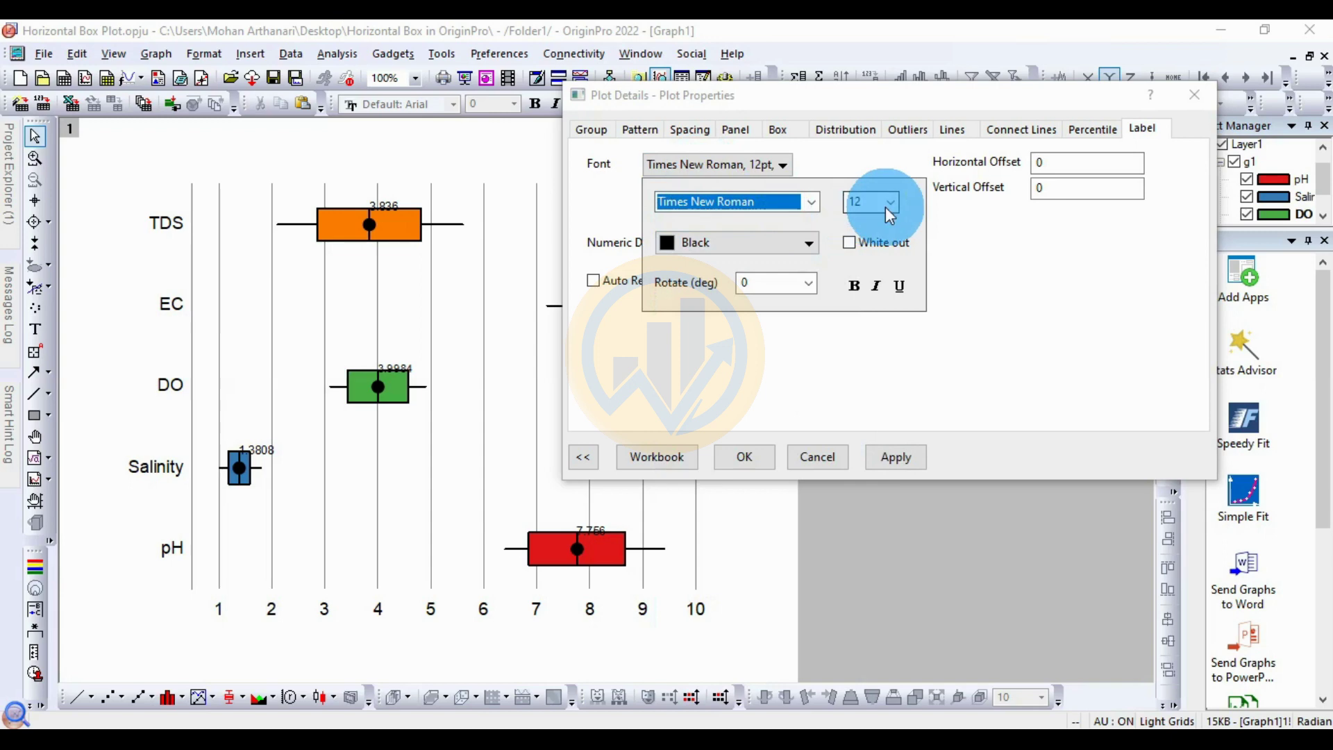
left_click(891, 203)
left_click(852, 329)
left_click(859, 311)
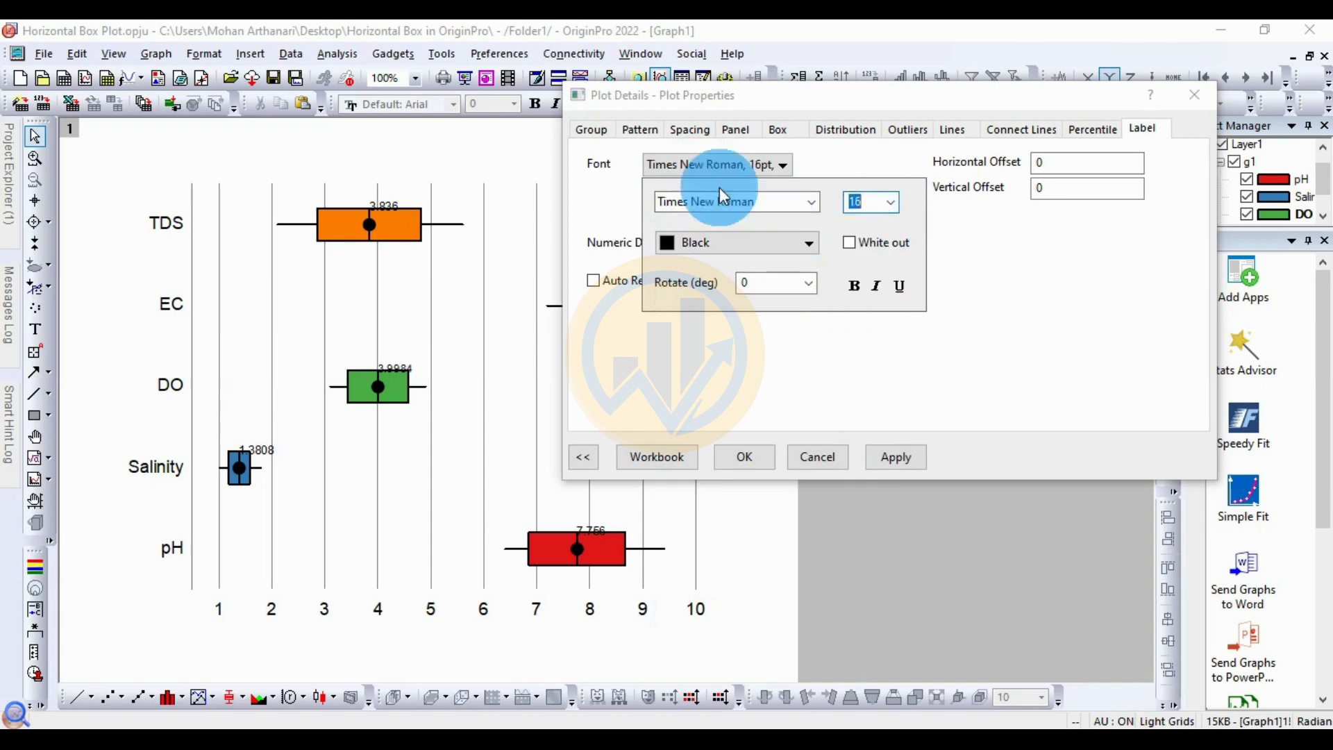
left_click(855, 290)
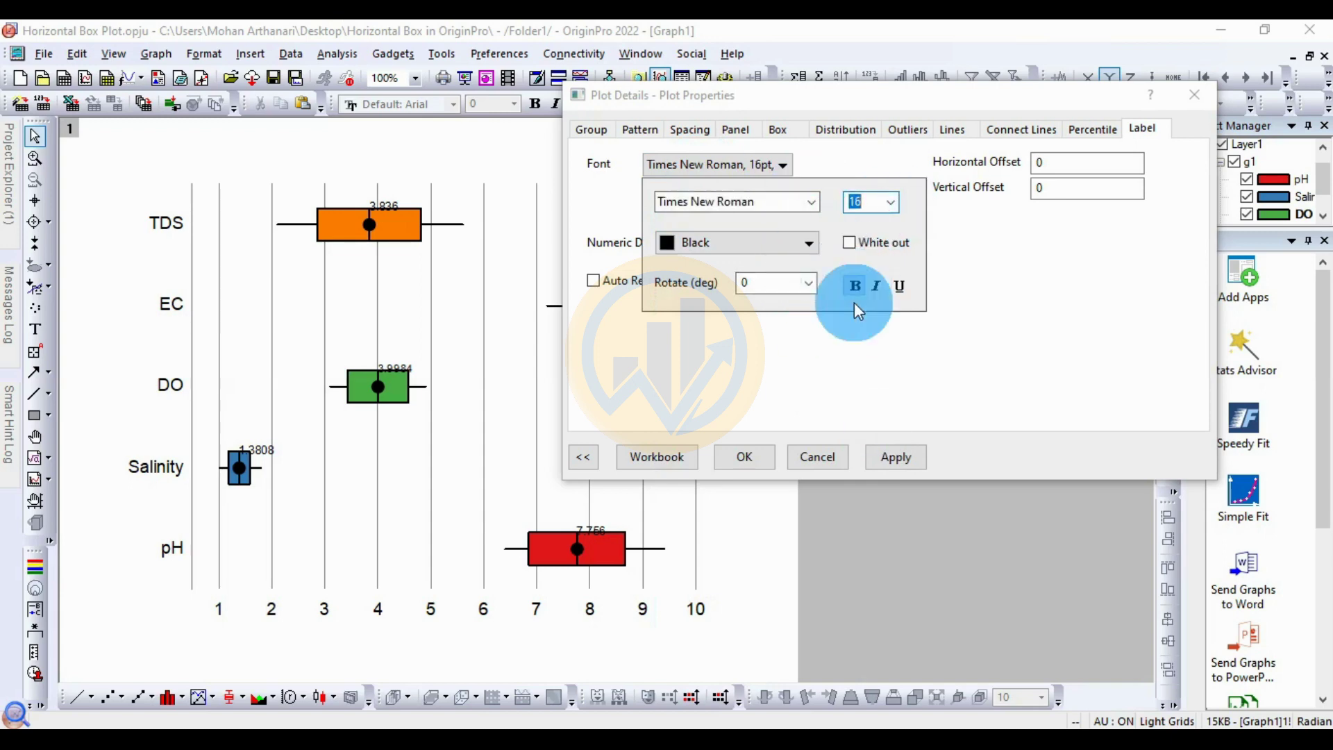
left_click(927, 483)
left_click(925, 455)
left_click(461, 526)
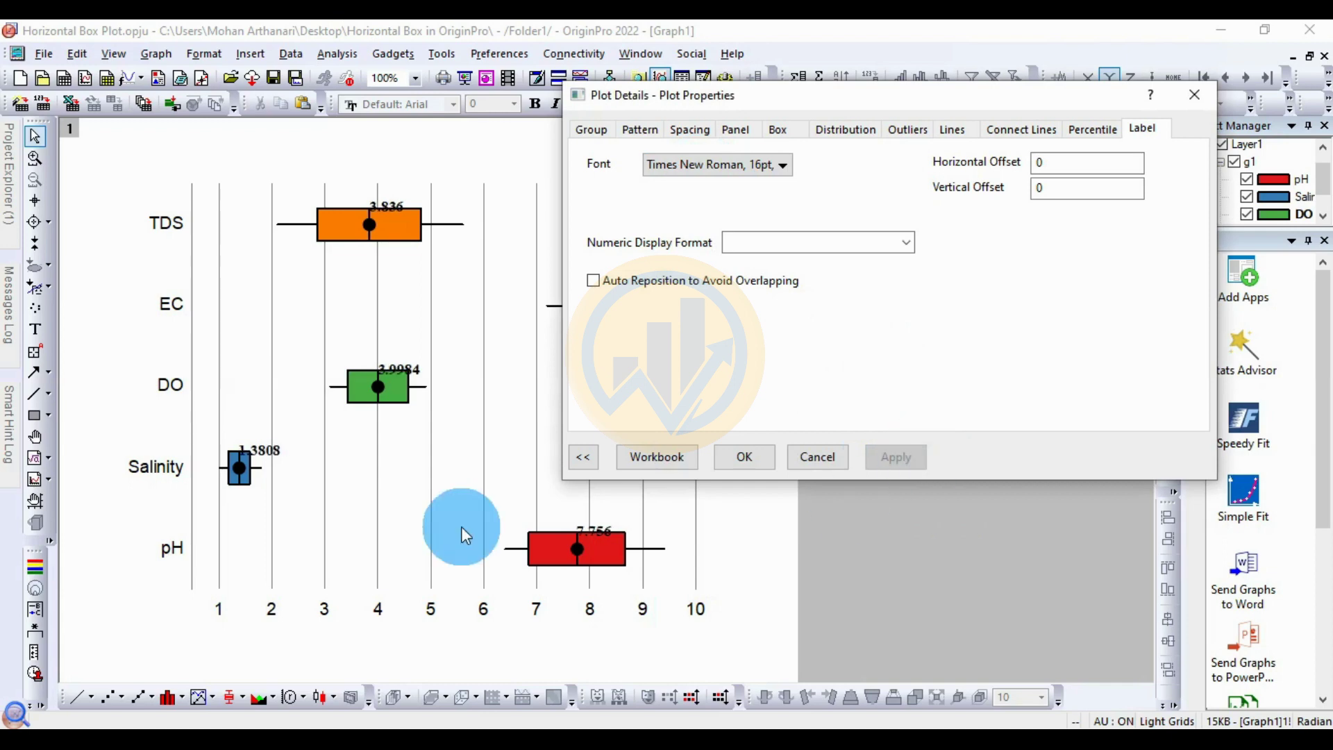
Lift the mean labels with vertical offset 40 and show them with .2 two-decimal format.
double_click(1044, 186)
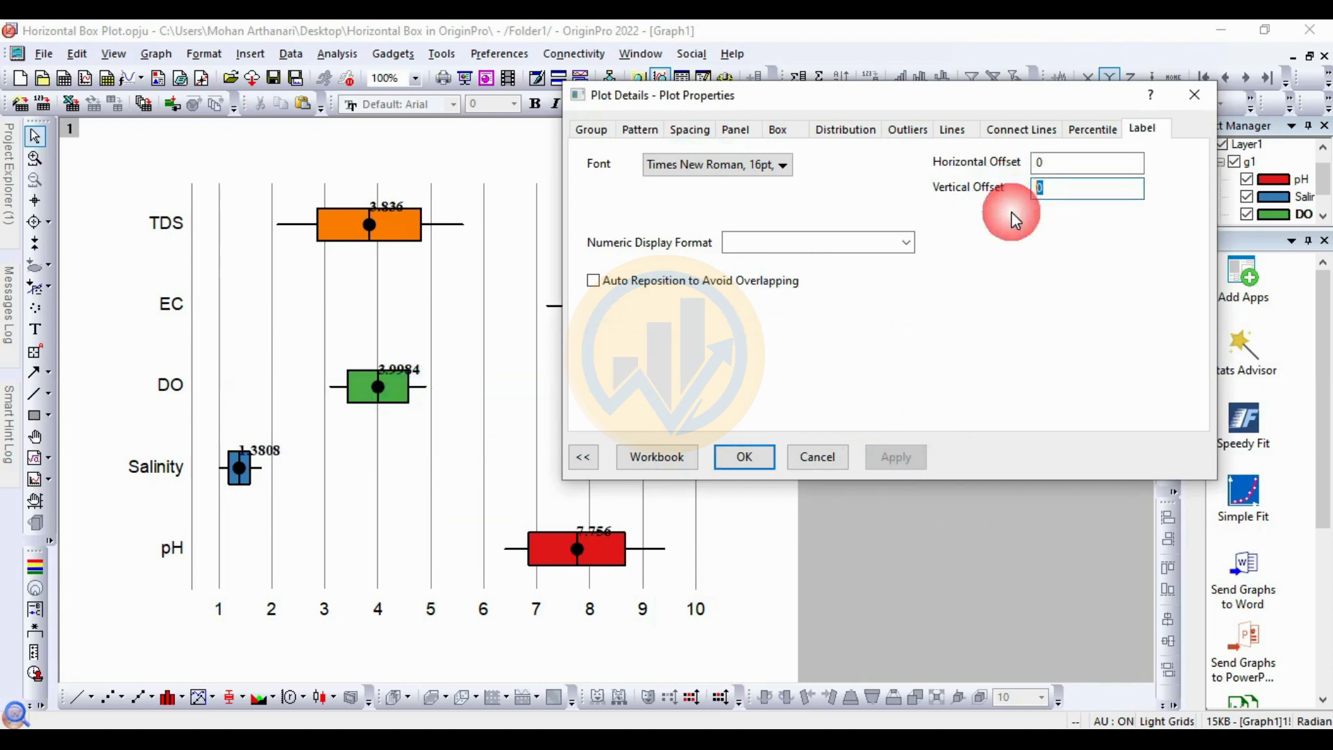
type("40")
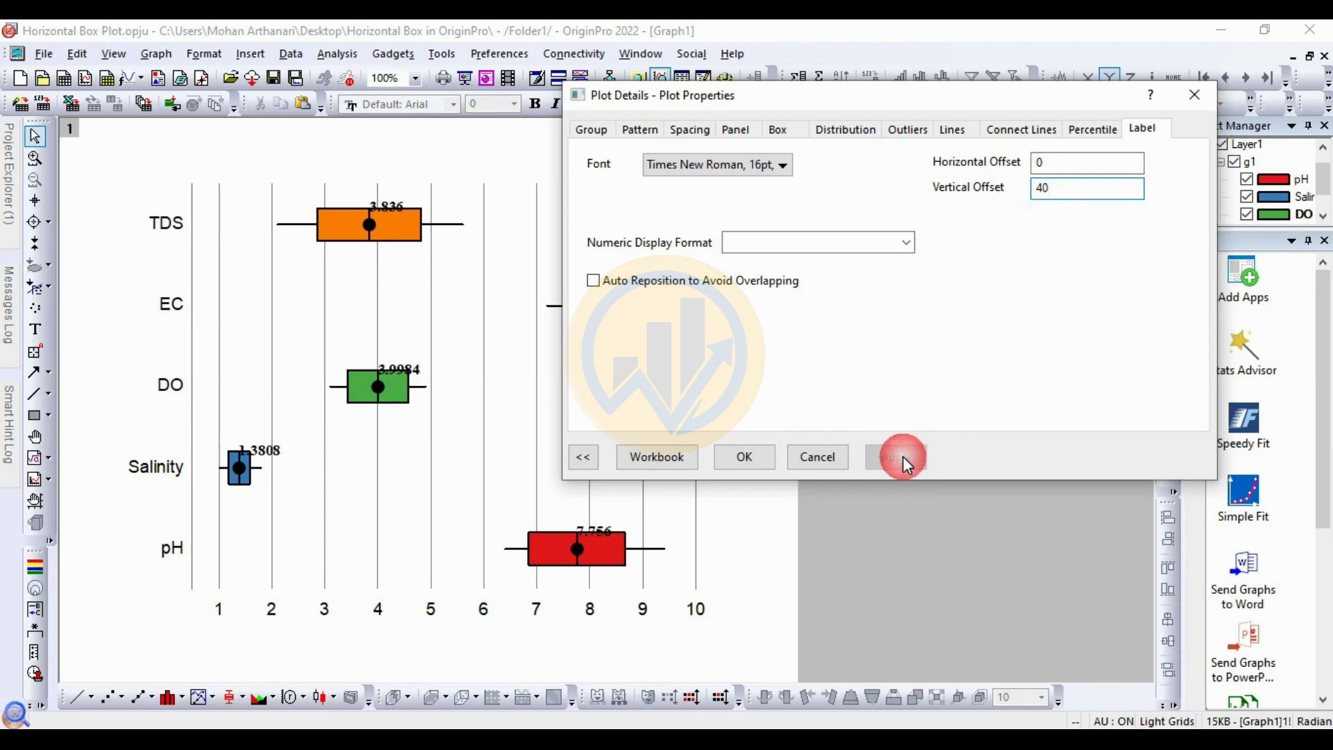
left_click(902, 477)
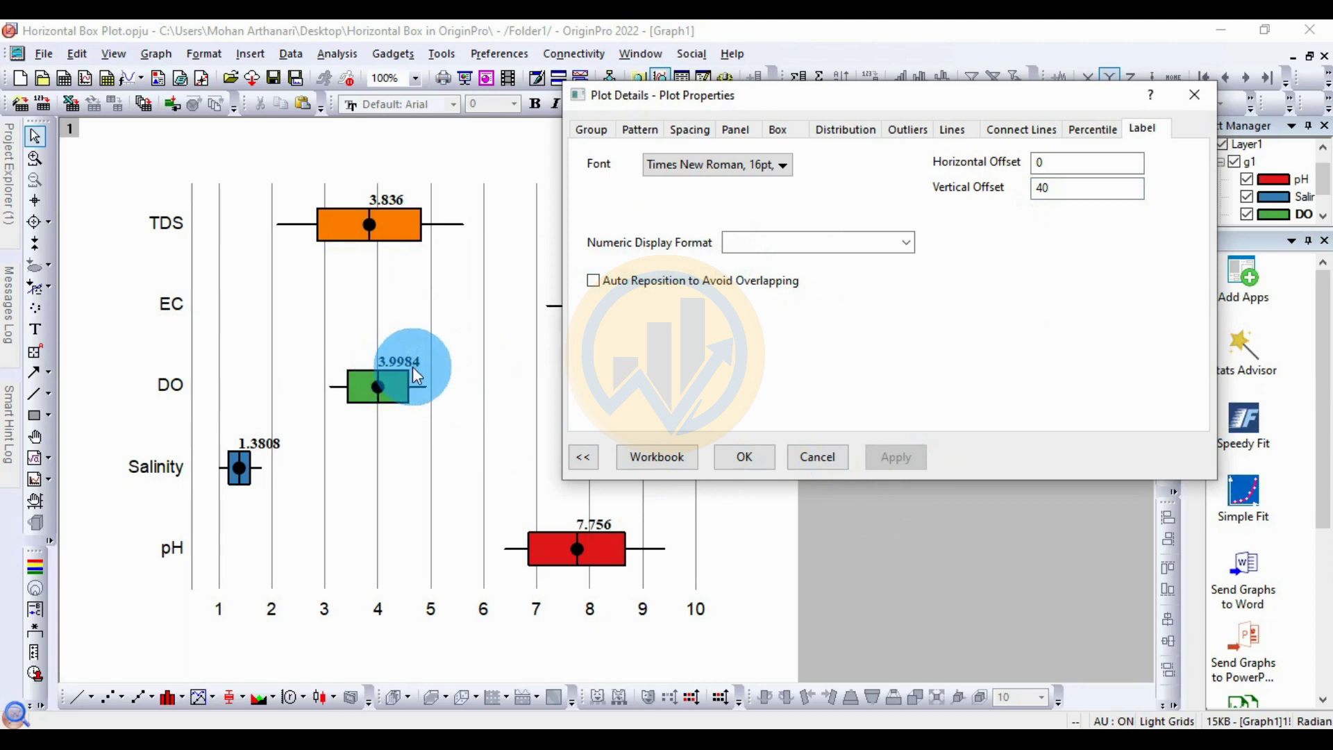
left_click(913, 245)
left_click(764, 276)
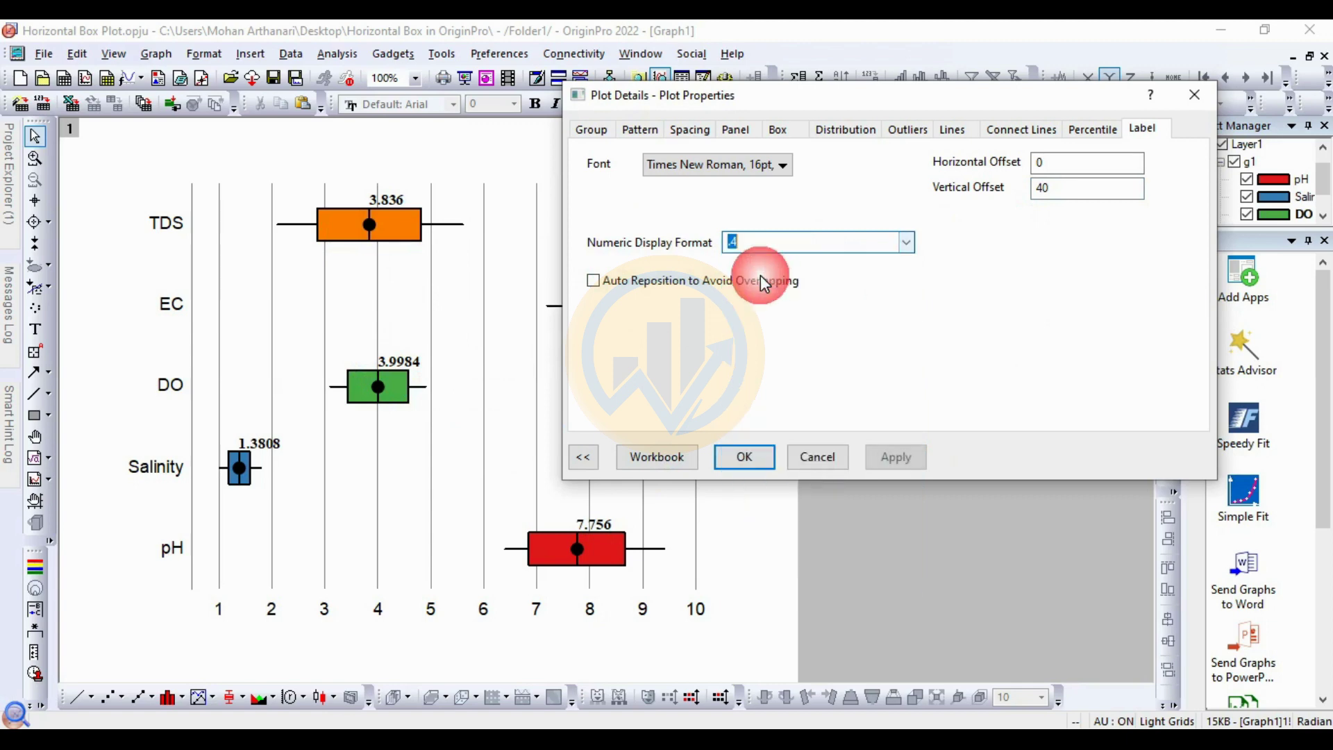
left_click(768, 244)
key("BackSpace")
type("2")
left_click(897, 456)
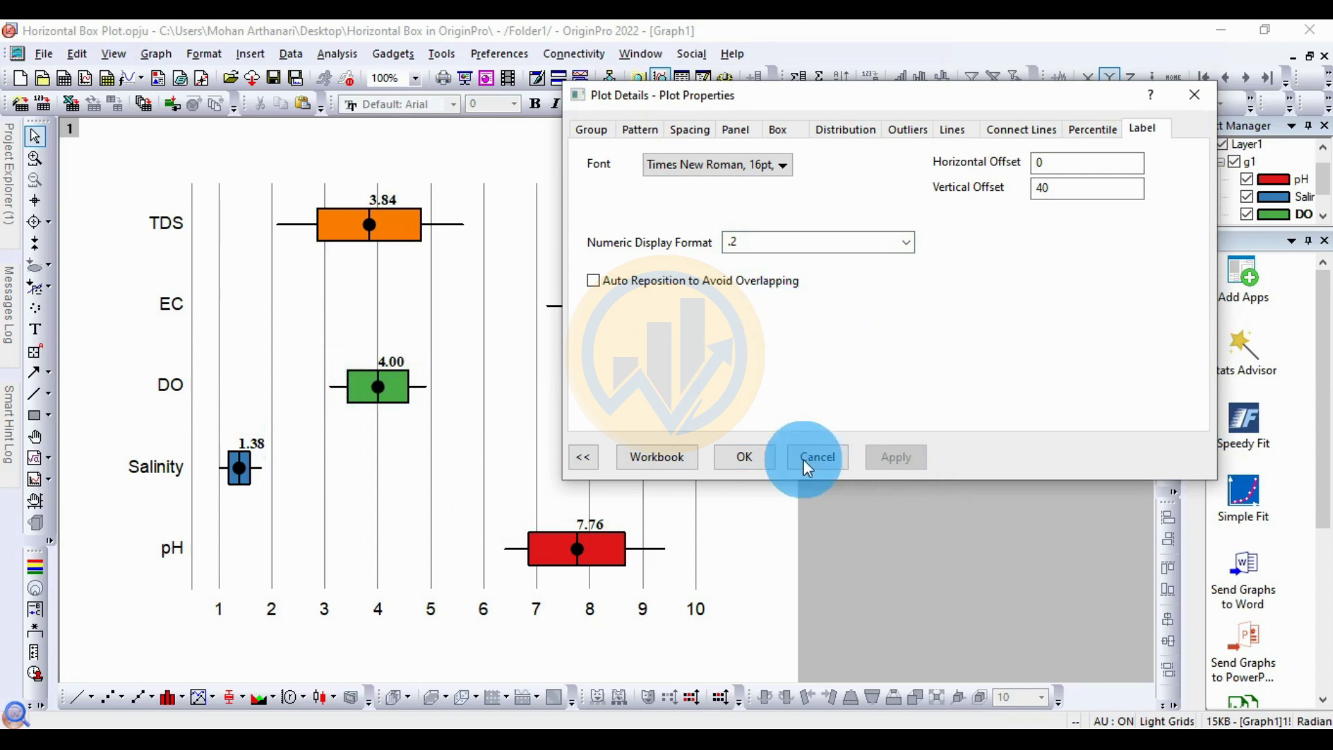
left_click(756, 471)
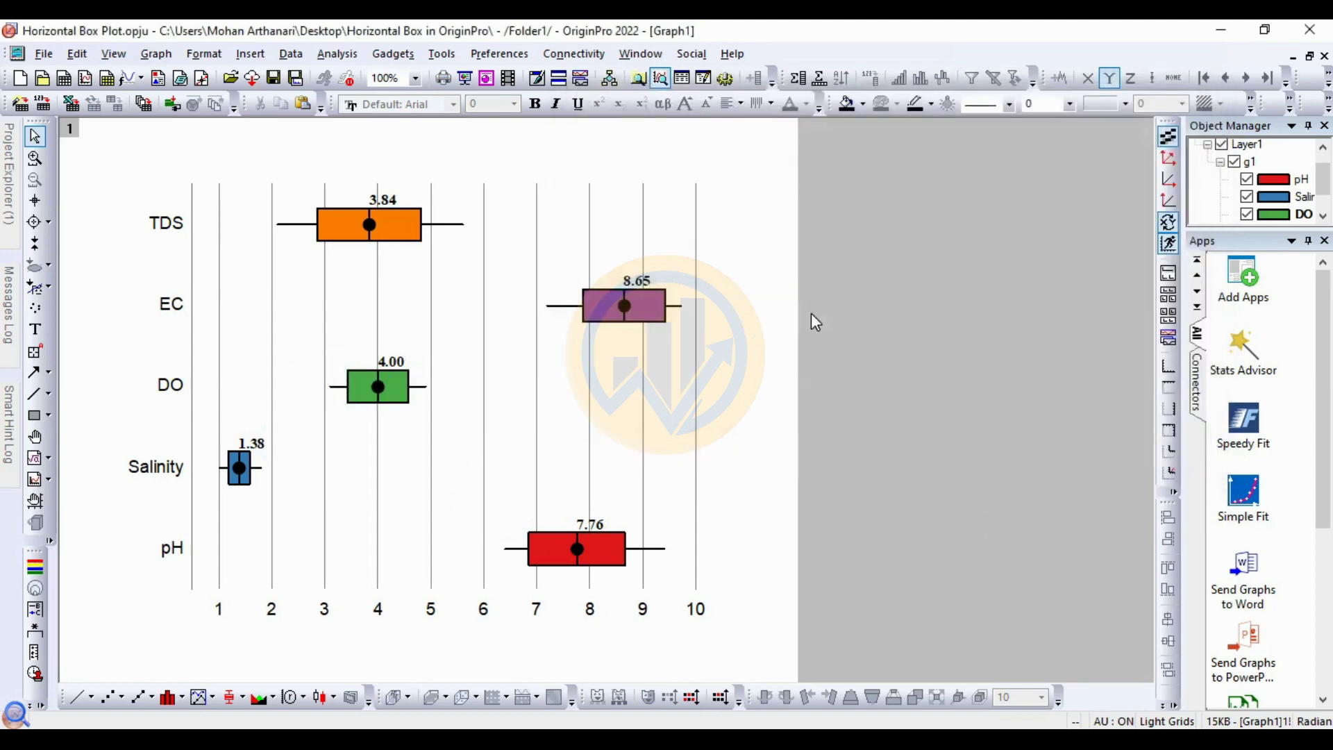
Change the x-axis tick numbers to Times New Roman at size 16.
left_click(485, 608)
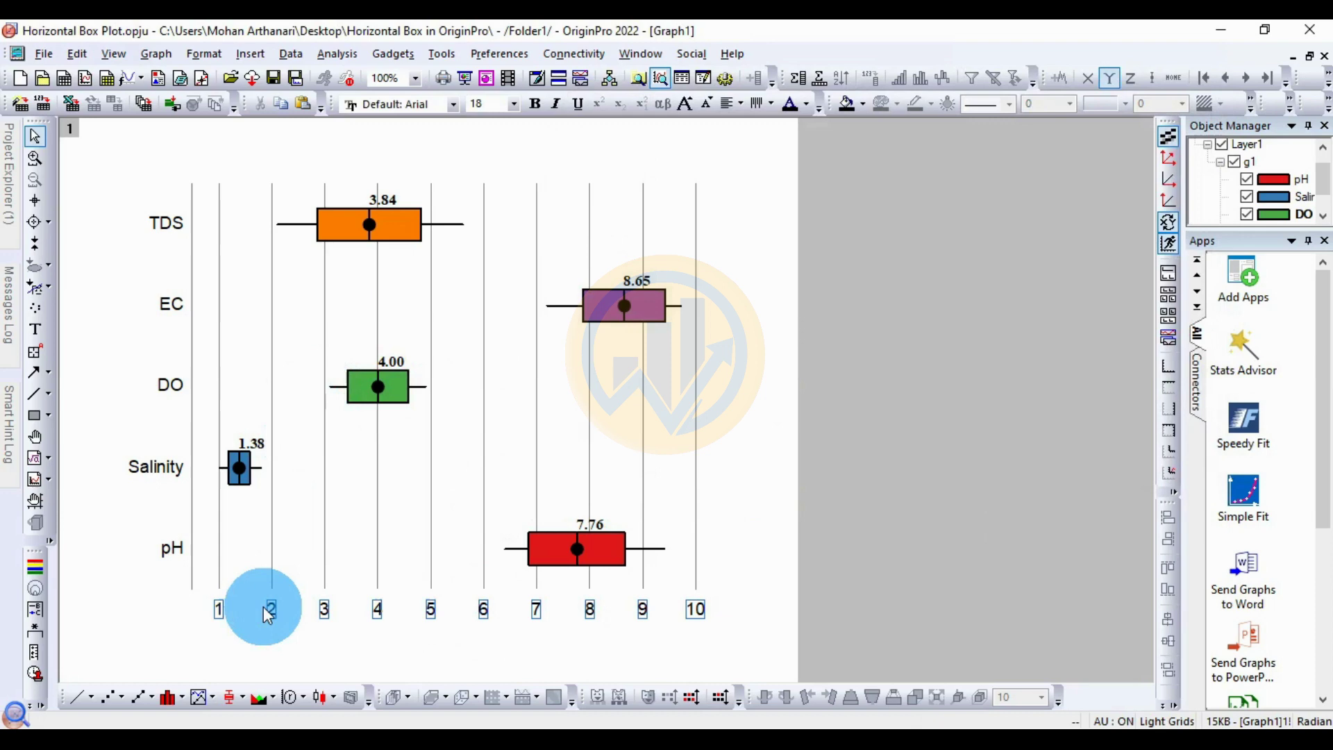
left_click(171, 550)
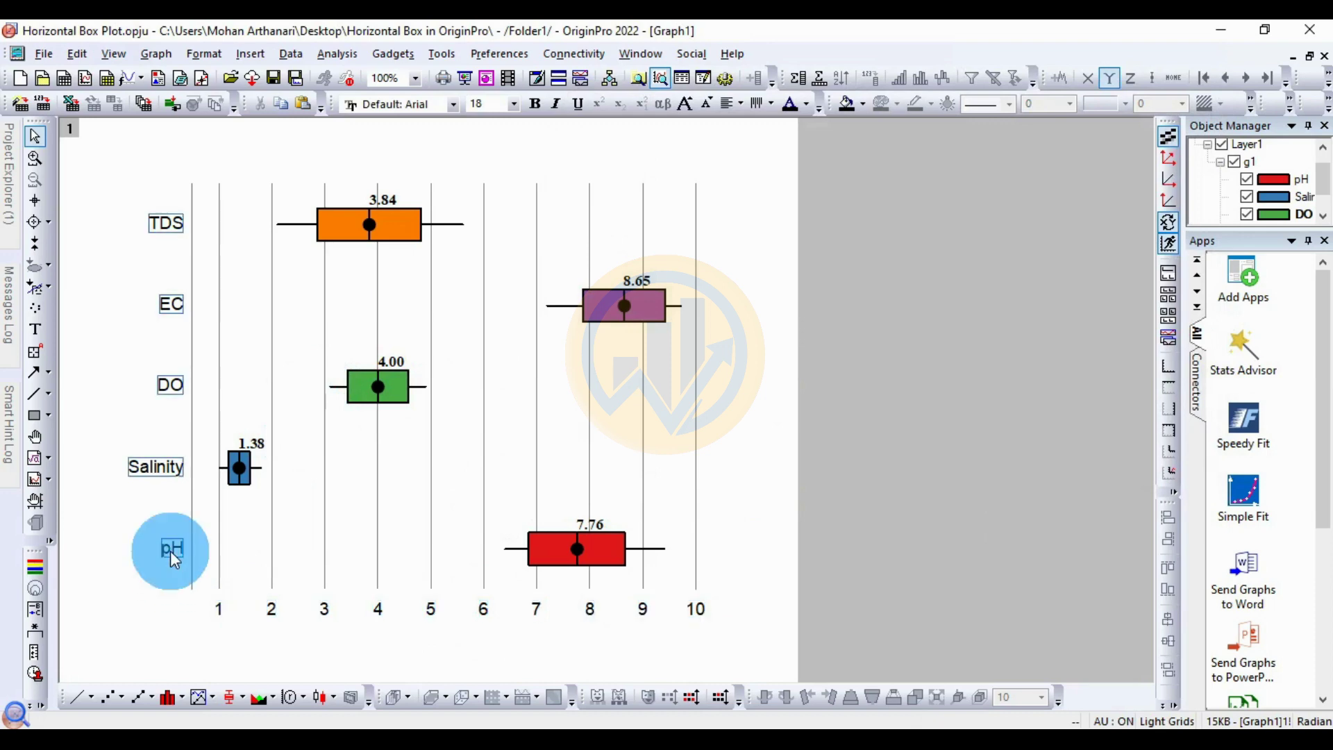
left_click(376, 610)
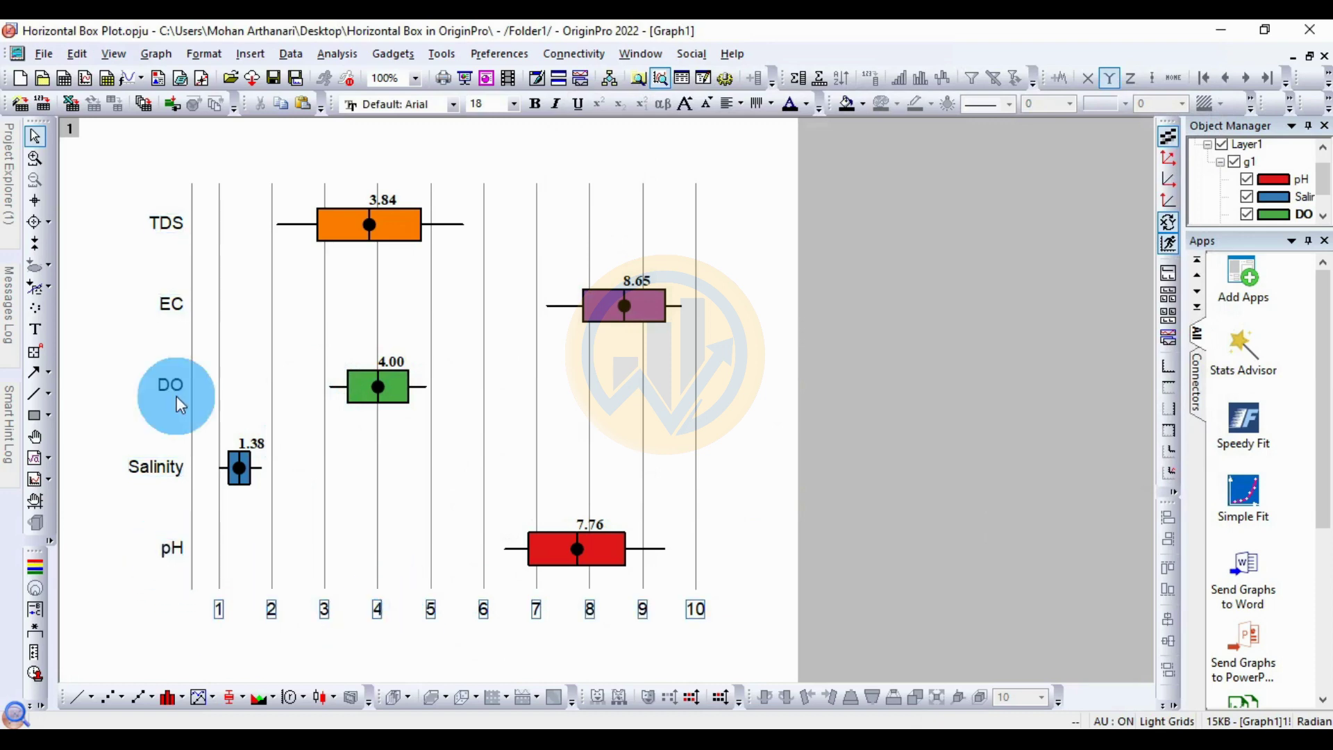
left_click(451, 104)
scroll(443, 182, "up", 1)
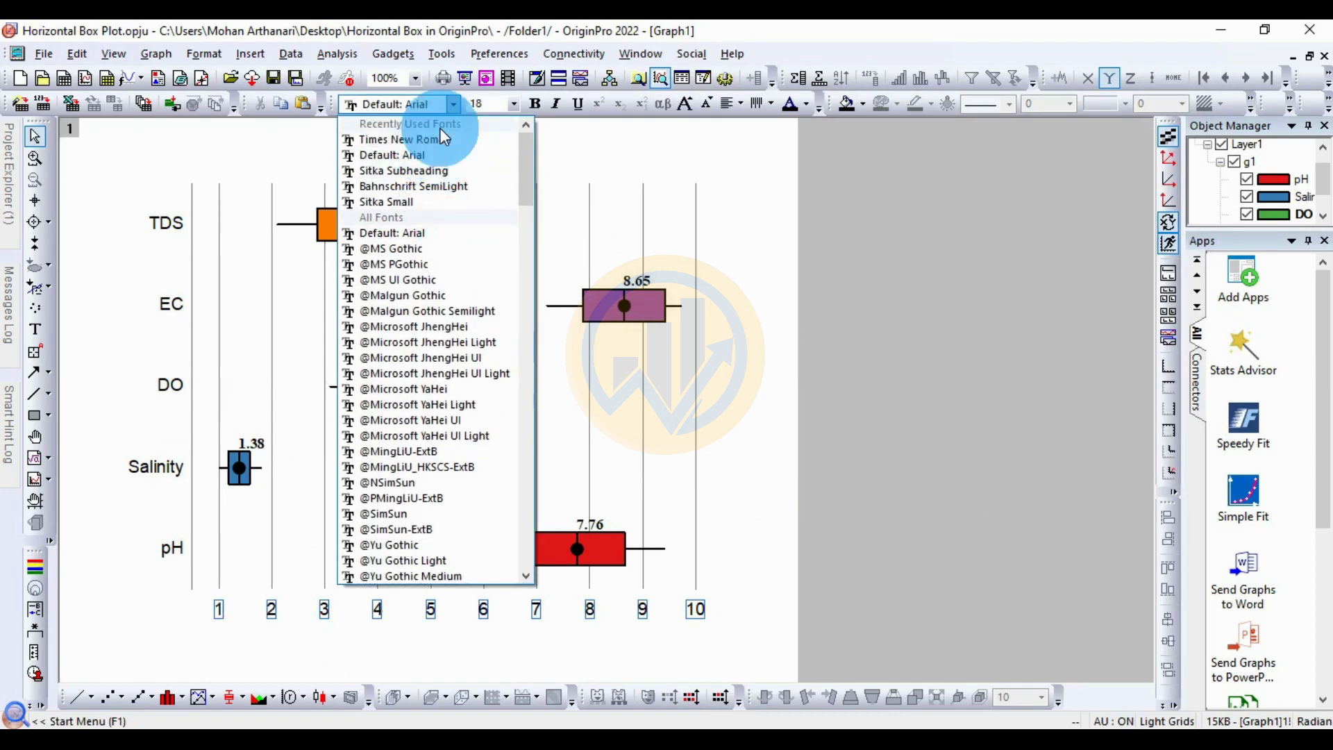
left_click(441, 135)
left_click(514, 104)
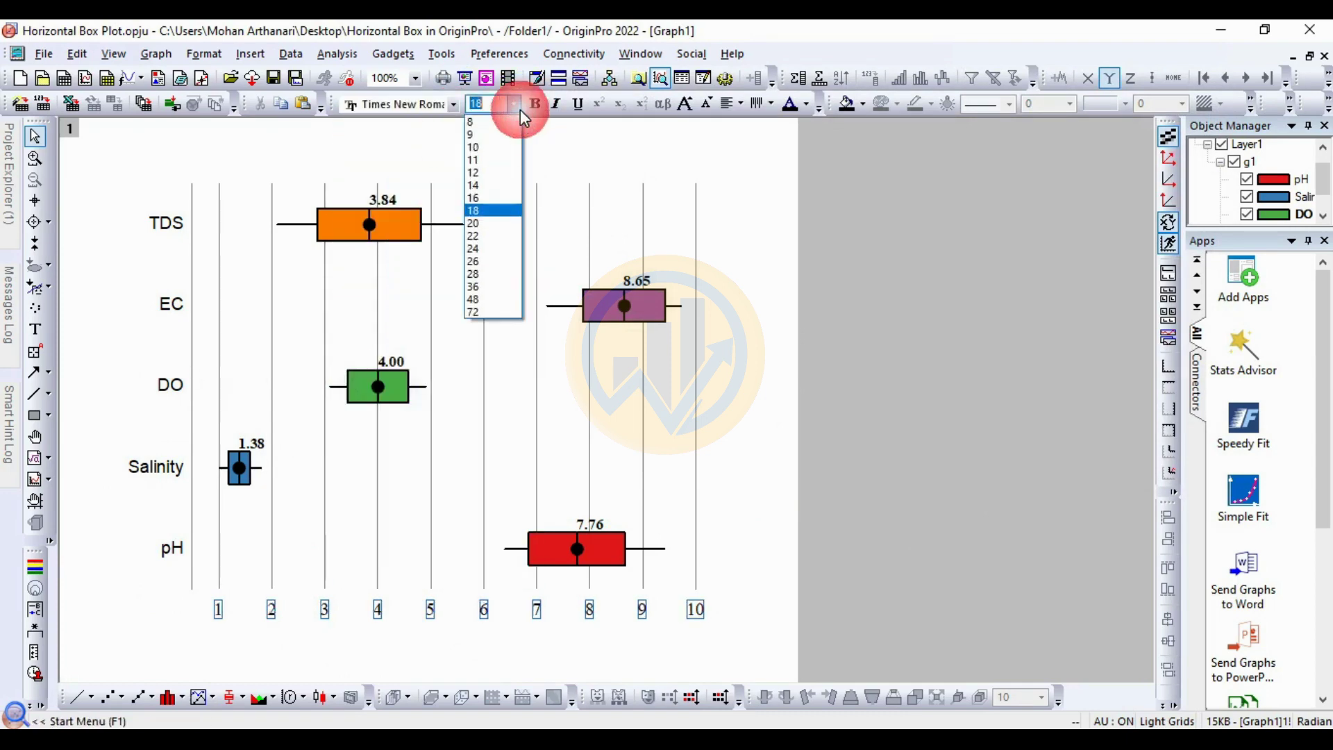
left_click(490, 198)
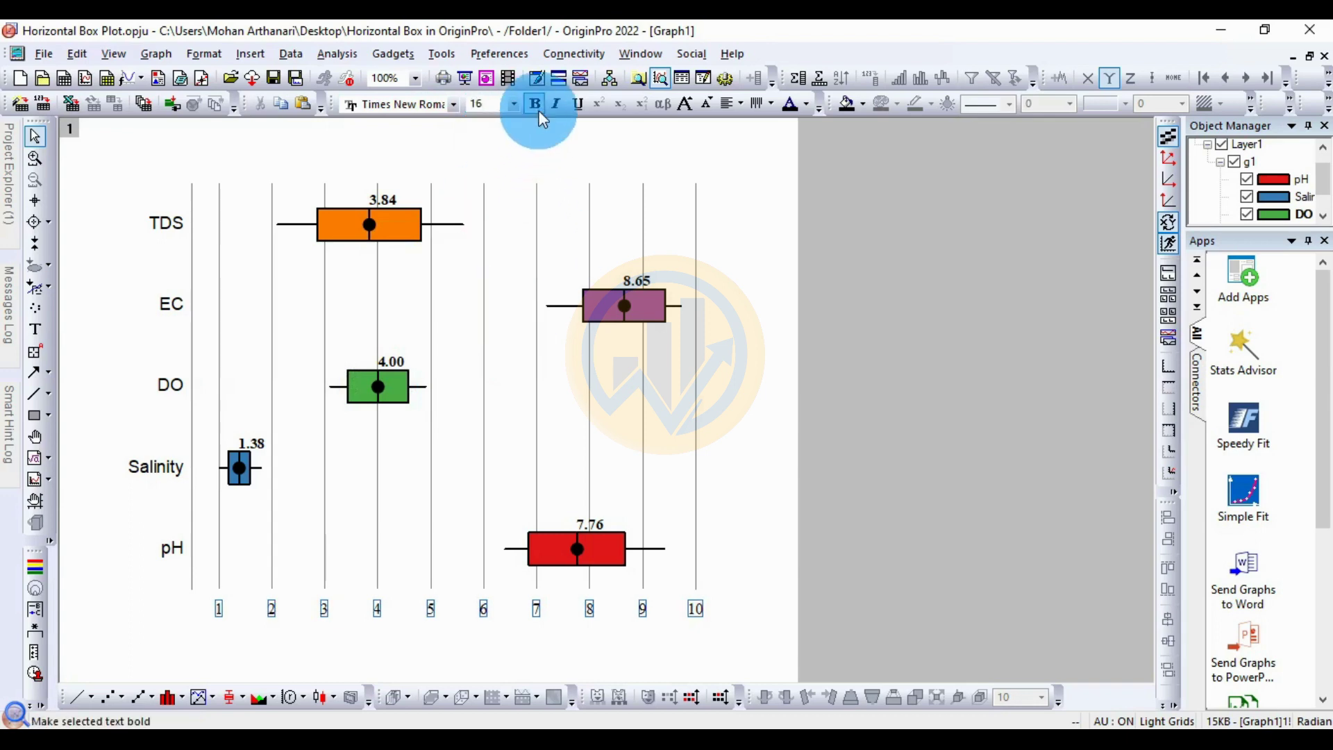
left_click(607, 672)
left_click(233, 479)
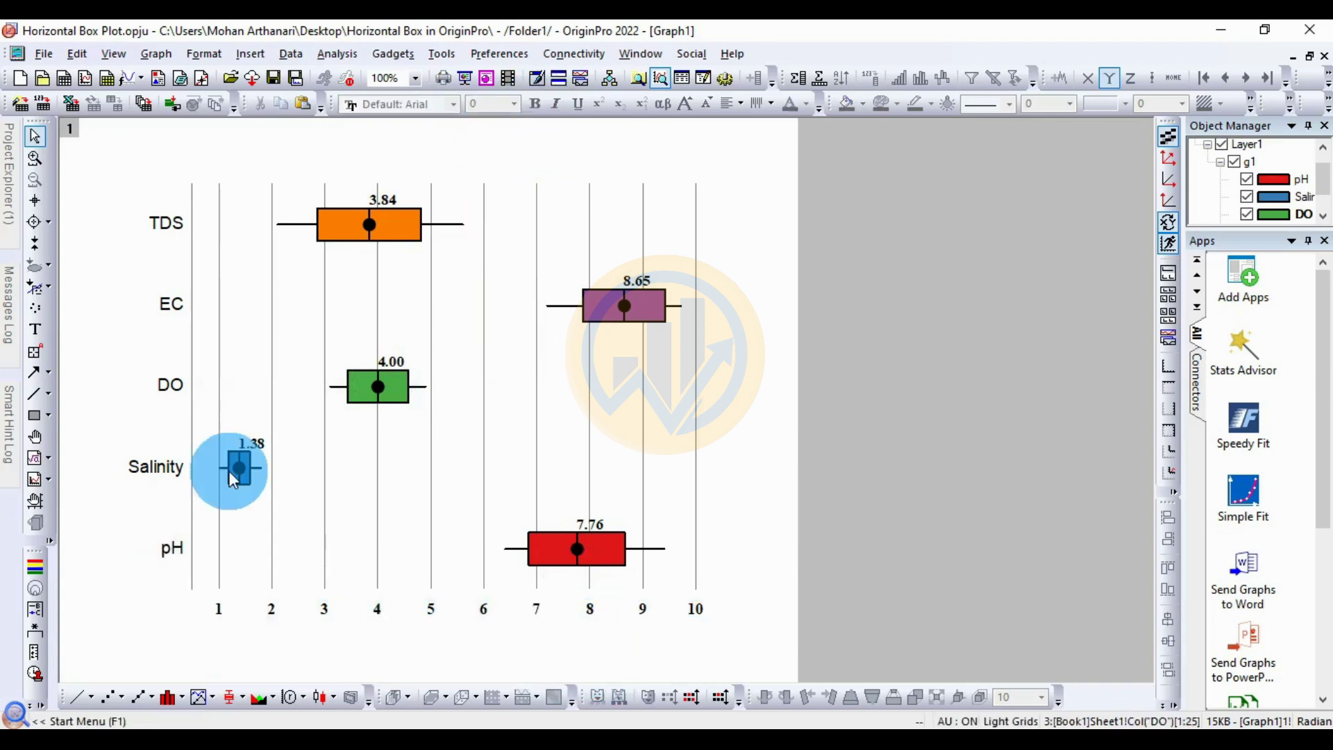
left_click(181, 552)
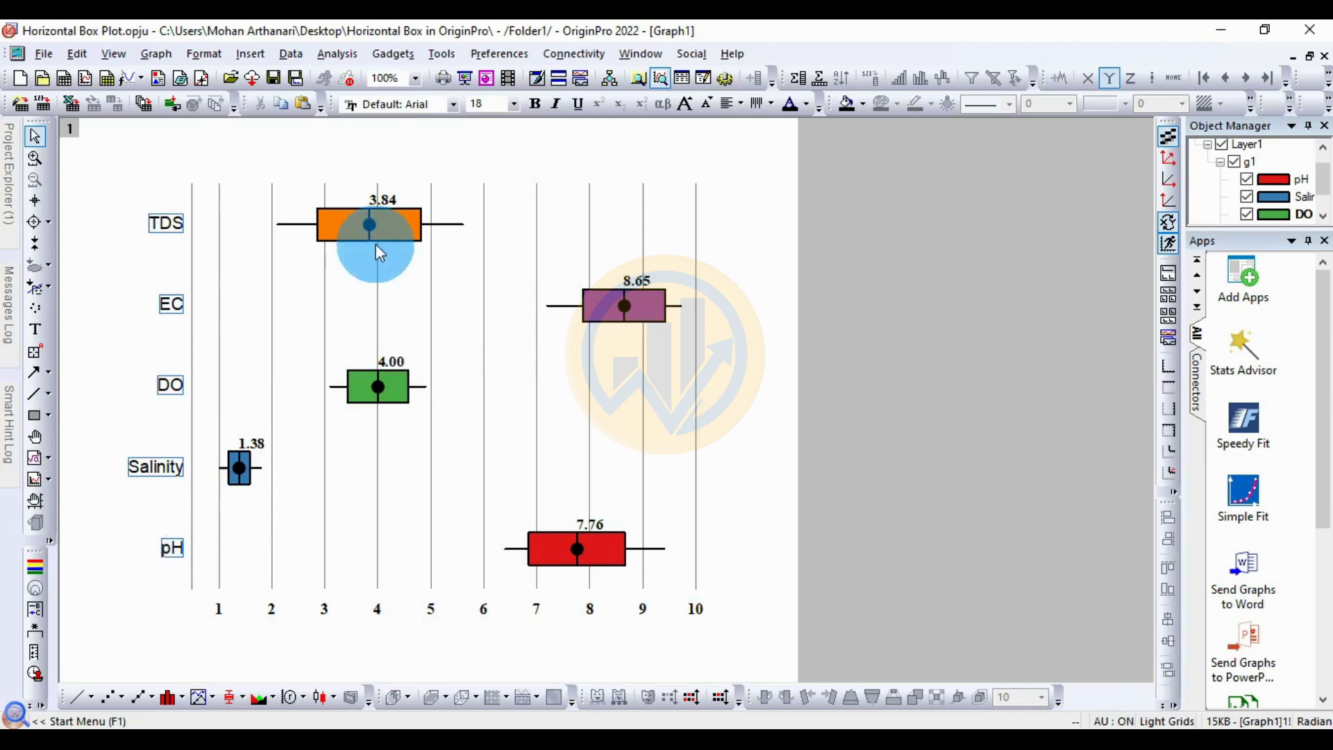
Format the TDS, EC, DO, Salinity and pH axis labels as Times New Roman 16, bold.
left_click(453, 104)
scroll(390, 243, "up", 1)
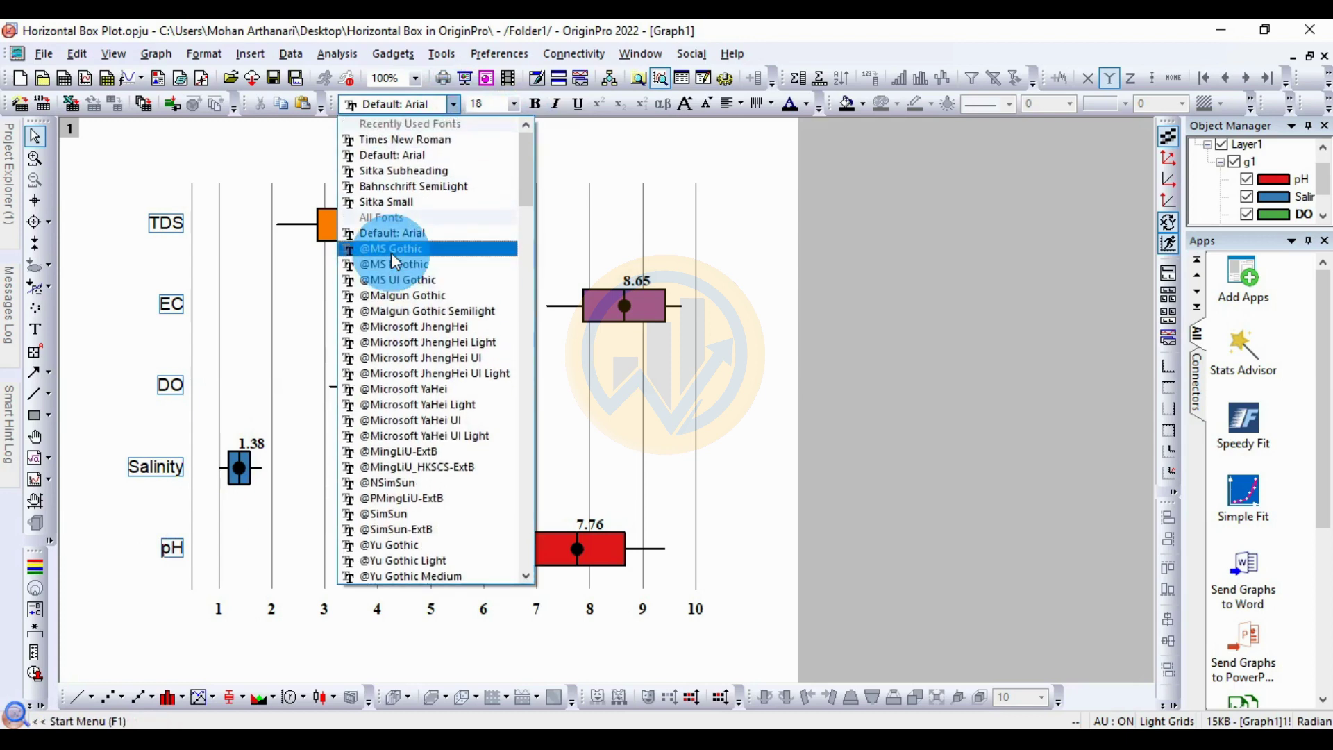
left_click(416, 141)
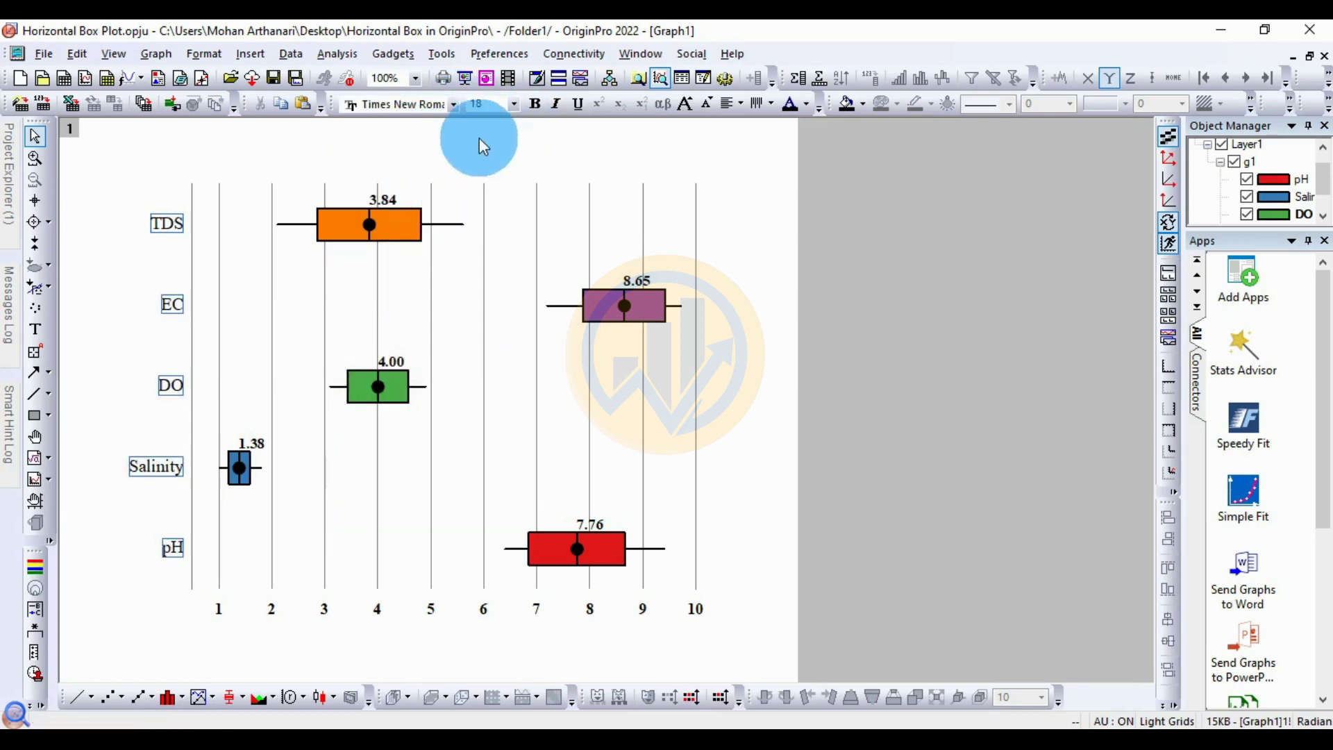
left_click(514, 104)
left_click(480, 196)
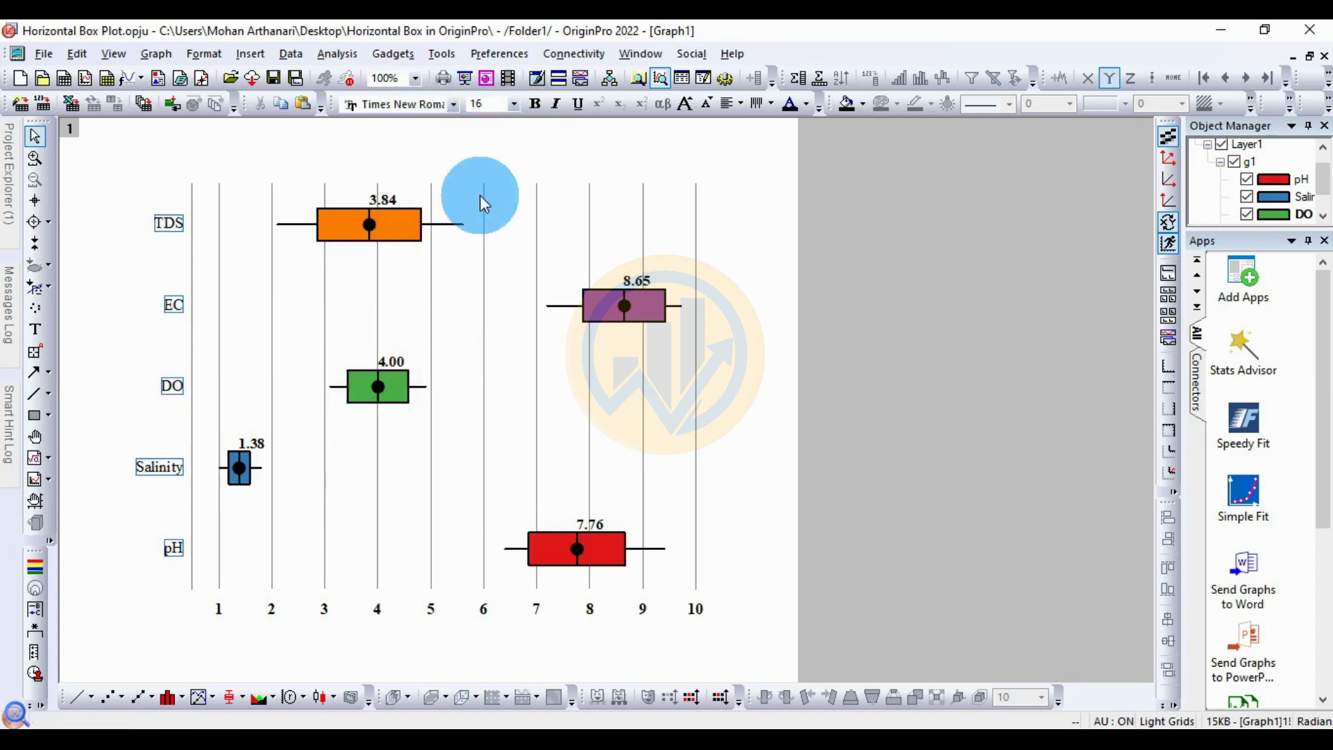
left_click(535, 105)
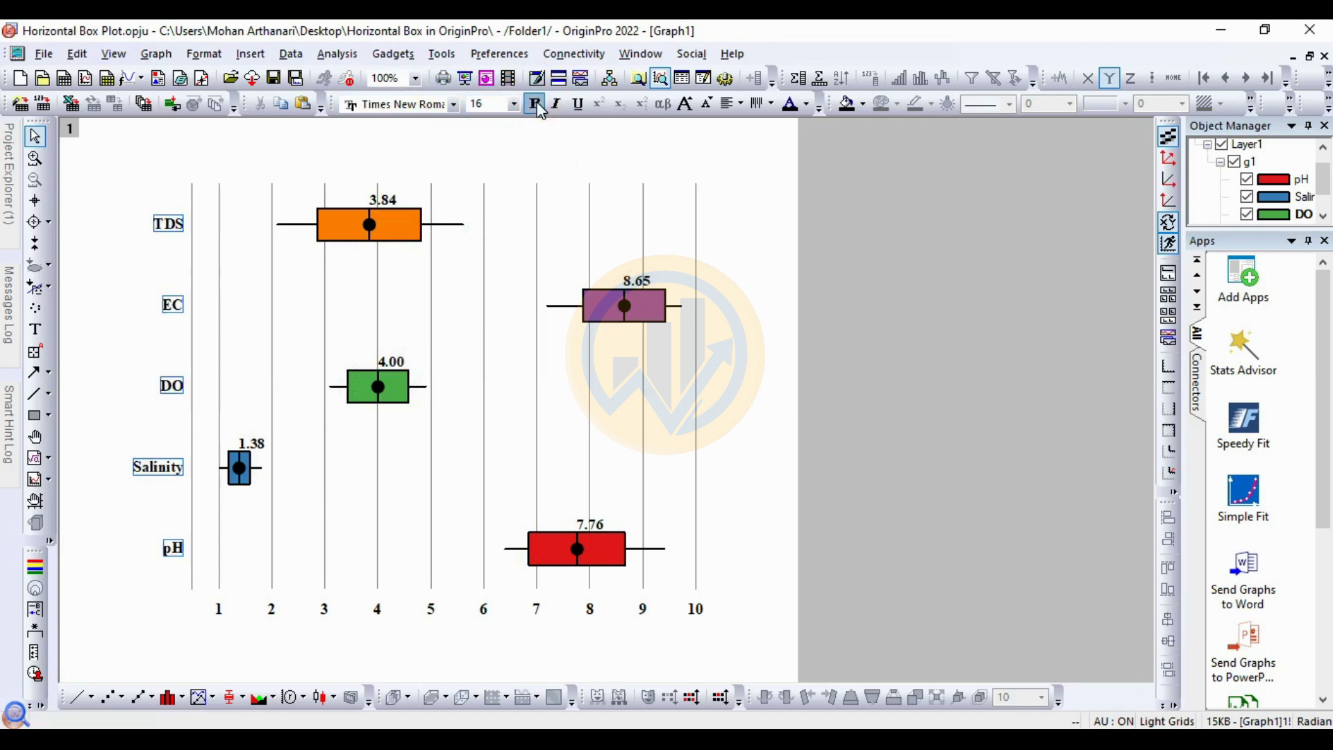
left_click(401, 371)
right_click(398, 363)
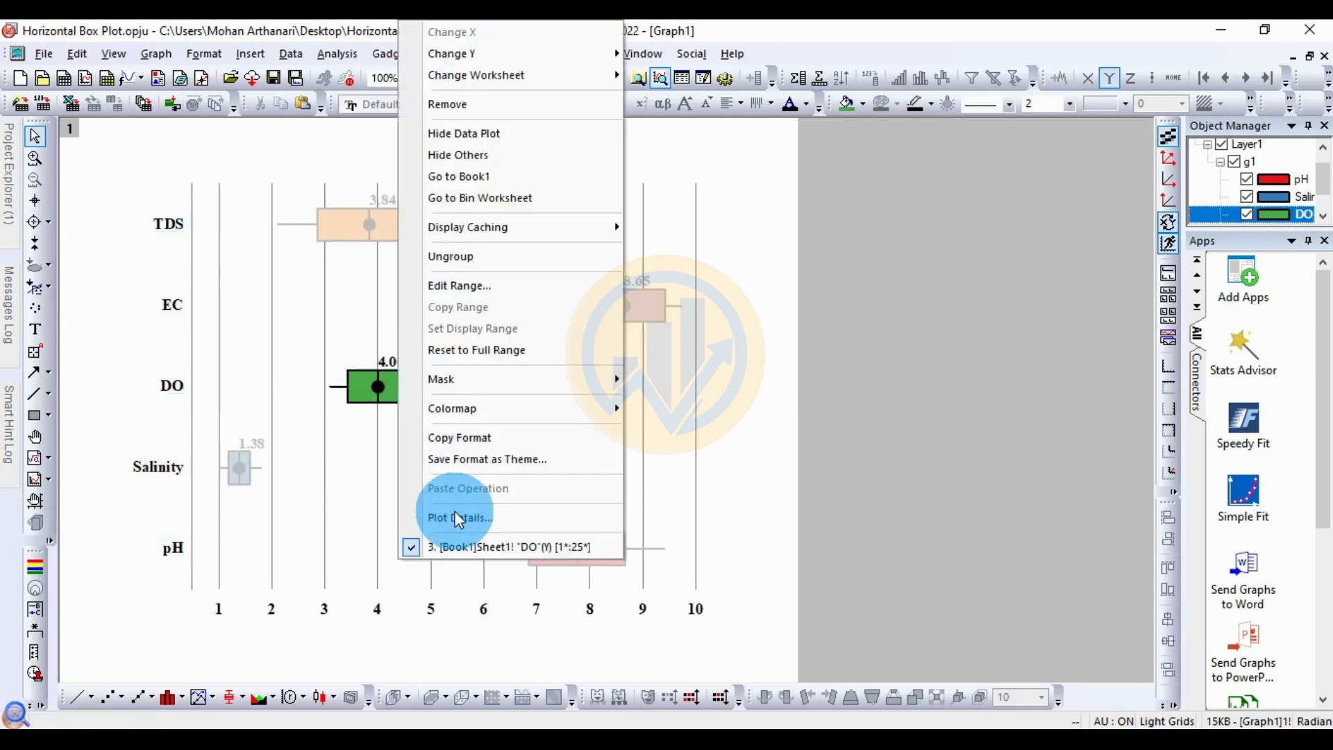
left_click(470, 519)
left_click(780, 164)
left_click(848, 199)
left_click(998, 267)
left_click(750, 456)
left_click(711, 504)
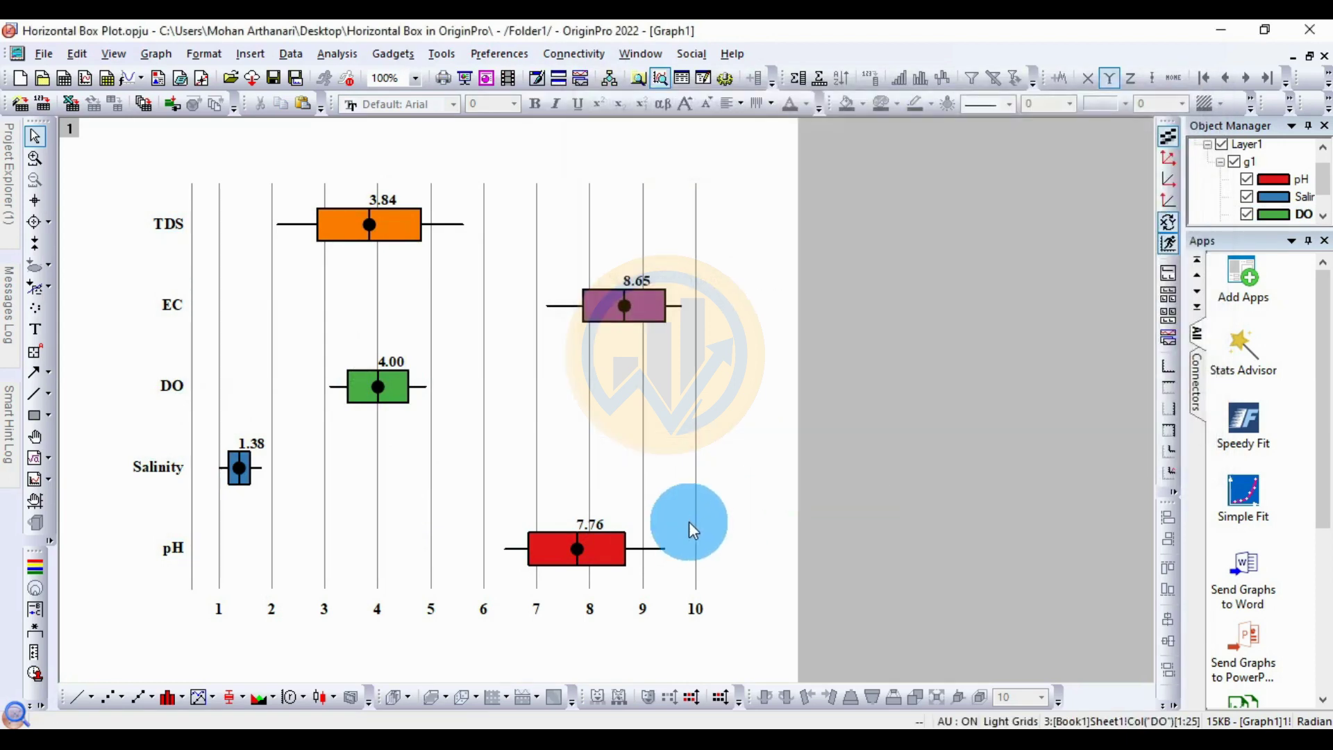